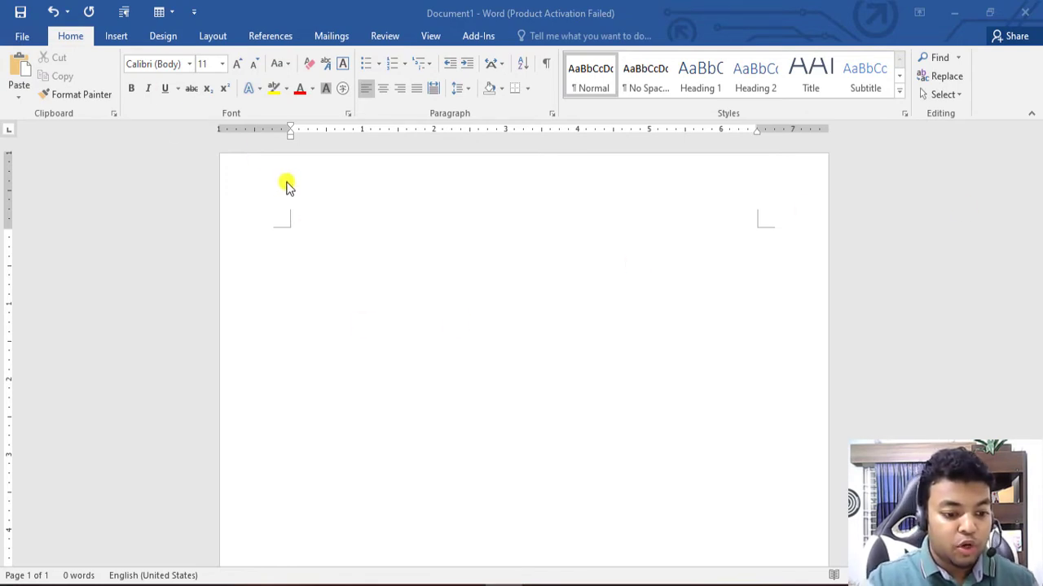
double_click(328, 193)
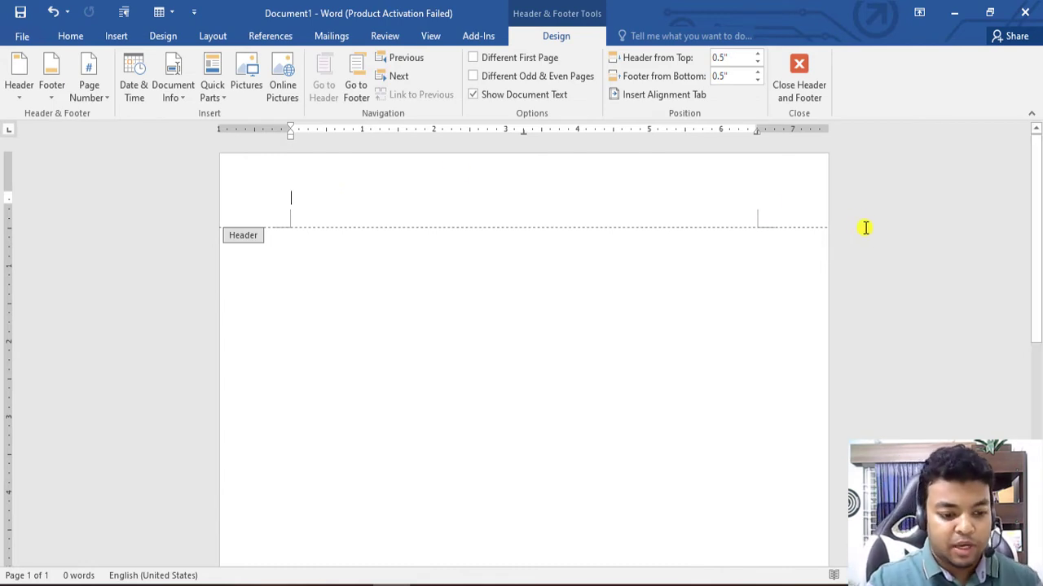
key("Escape")
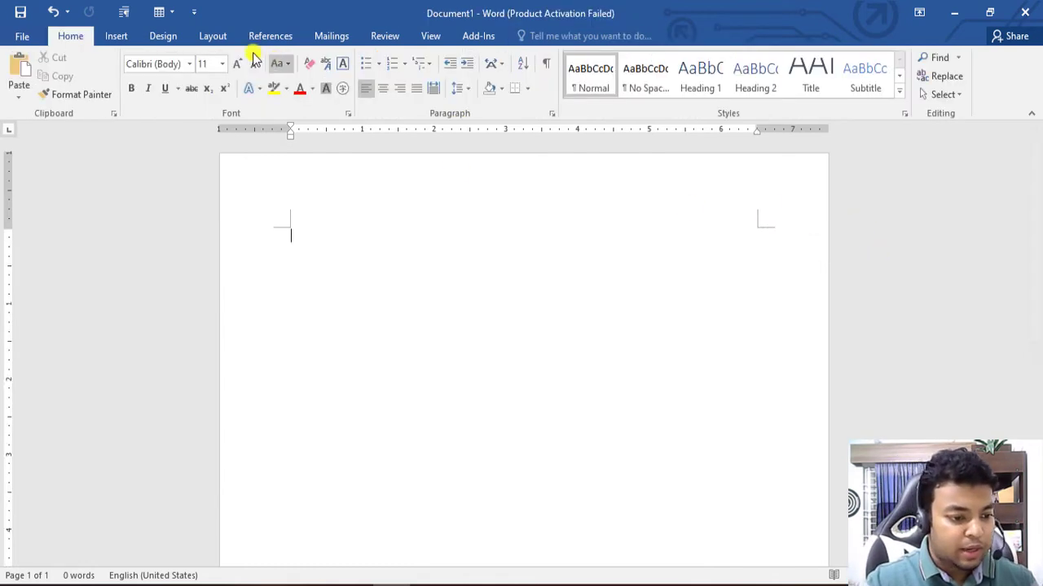
left_click(117, 39)
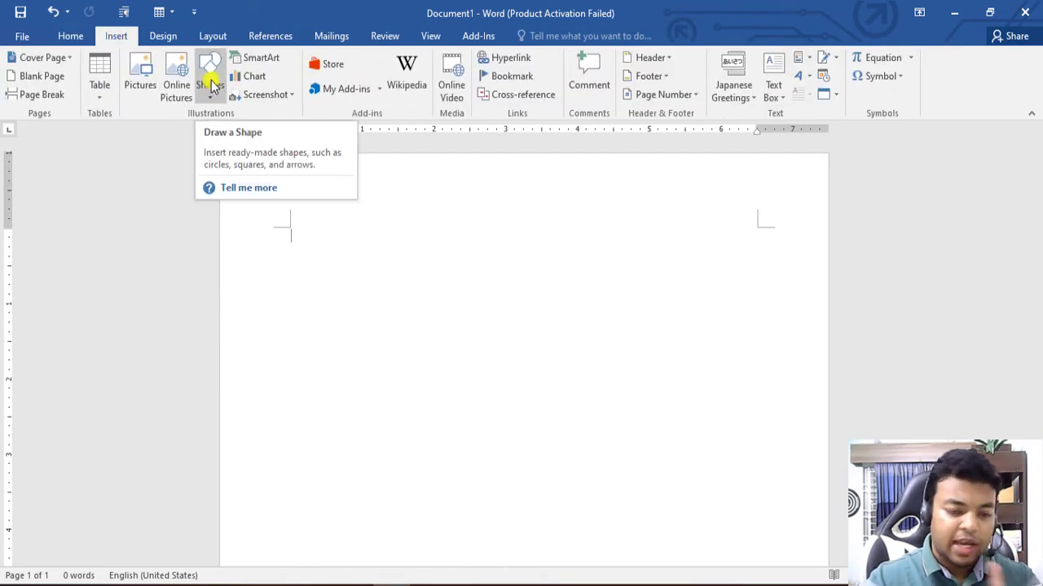
left_click(167, 37)
Set the page margins to the Narrow preset, 0.5" on all sides.
left_click(208, 38)
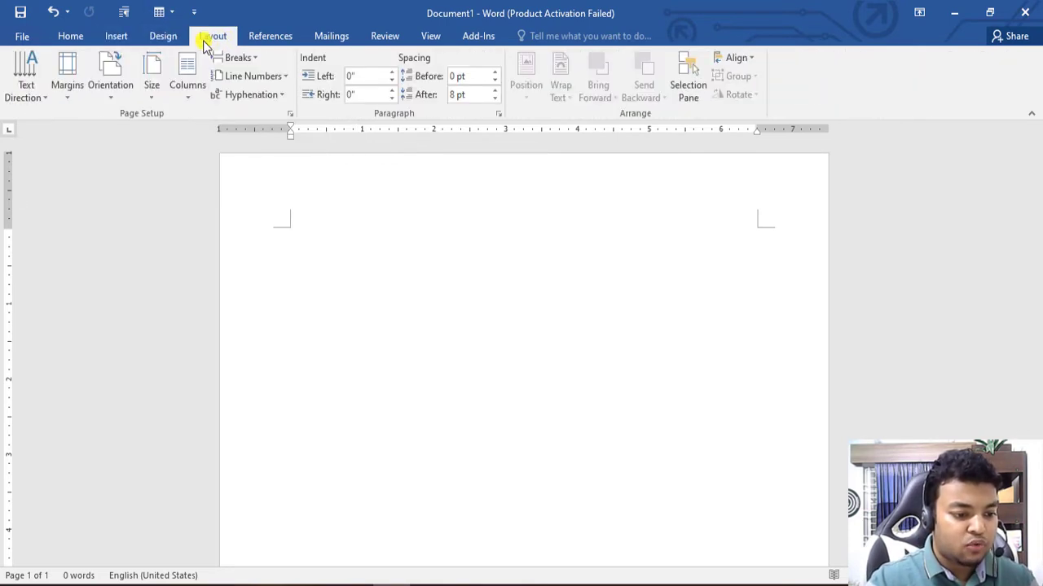
left_click(75, 95)
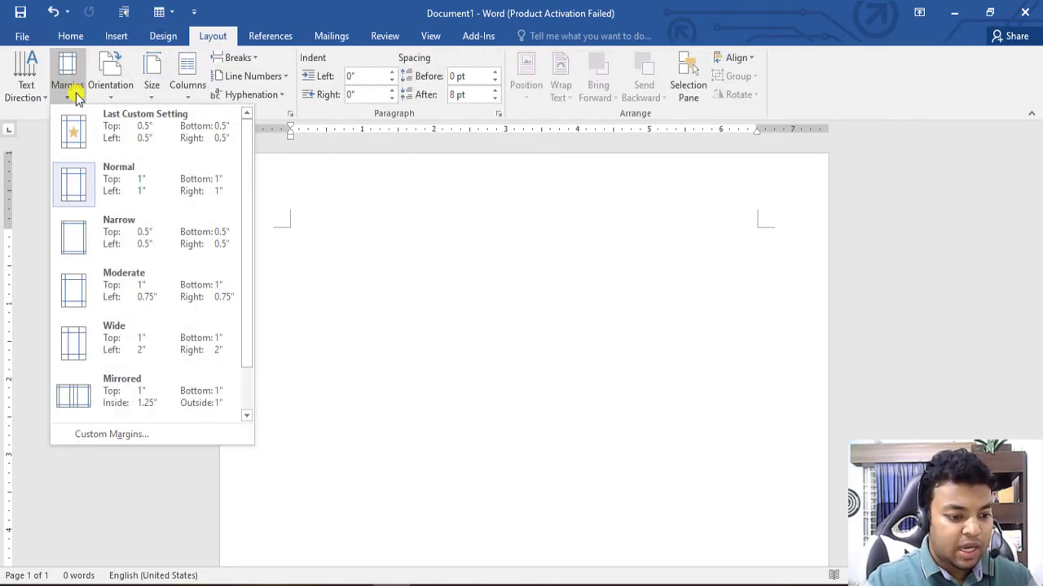
left_click(133, 243)
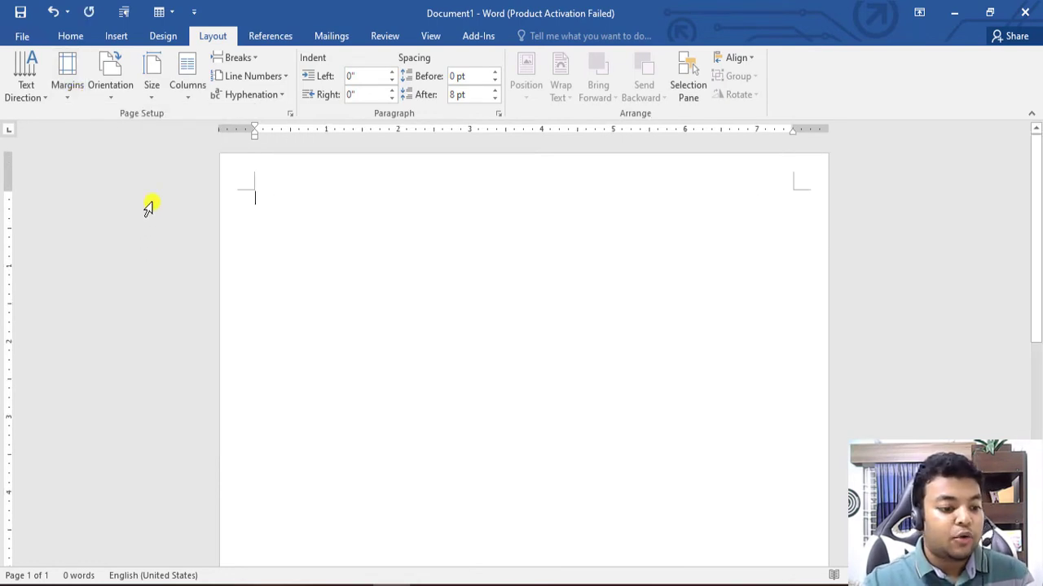
left_click(111, 36)
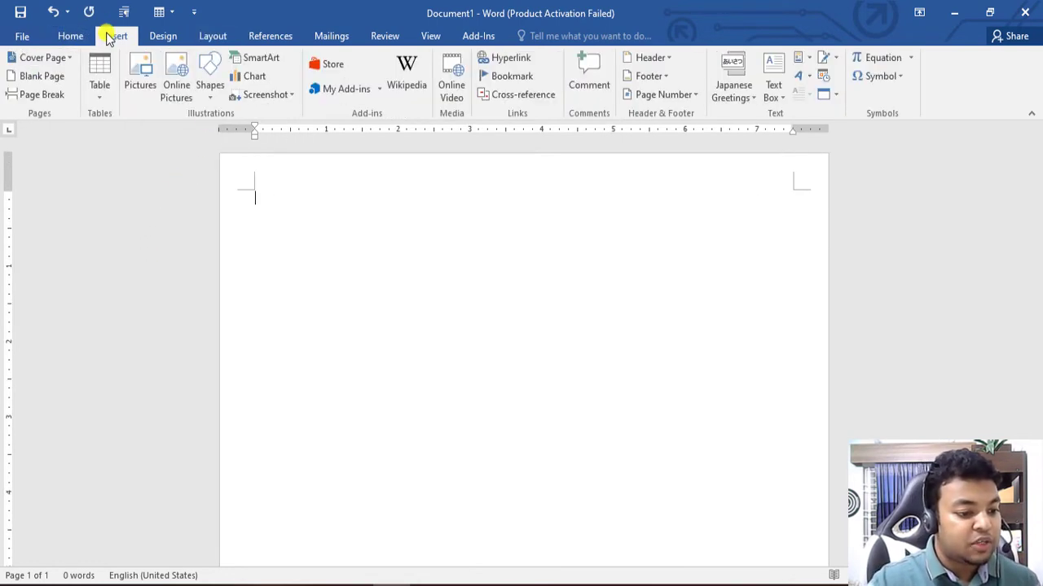
left_click(209, 85)
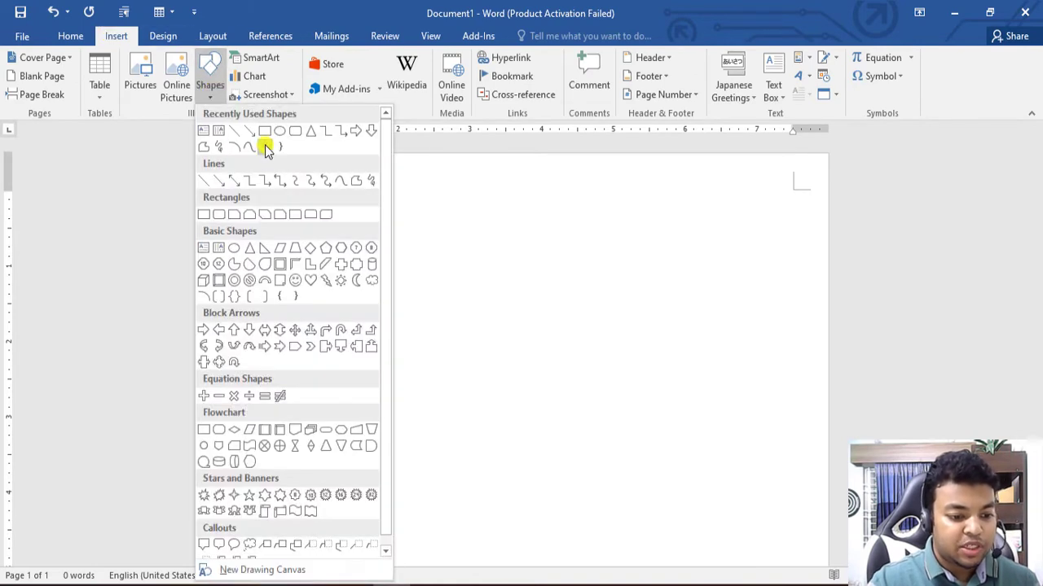
left_click(265, 134)
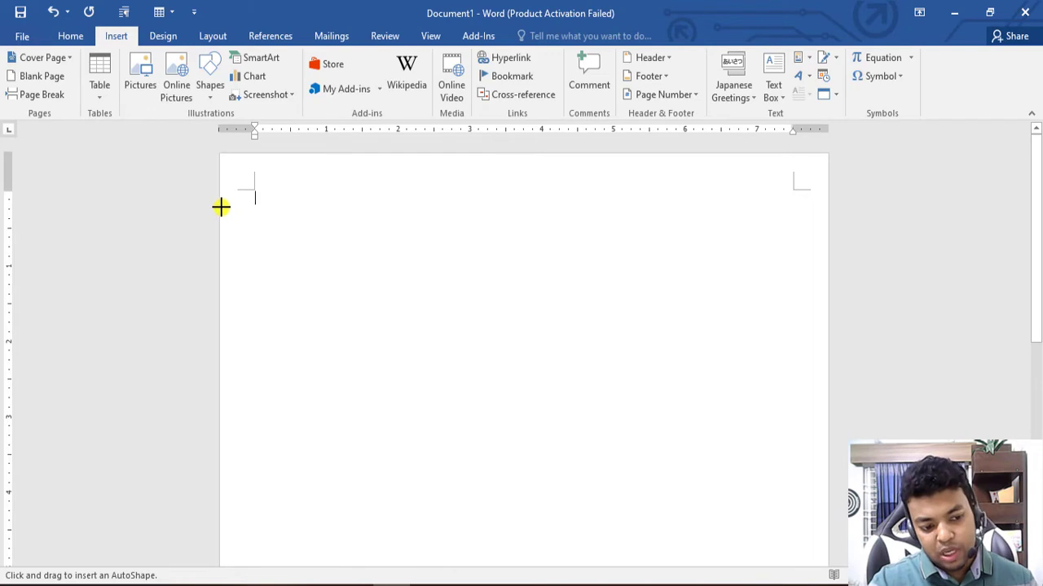
key("Escape")
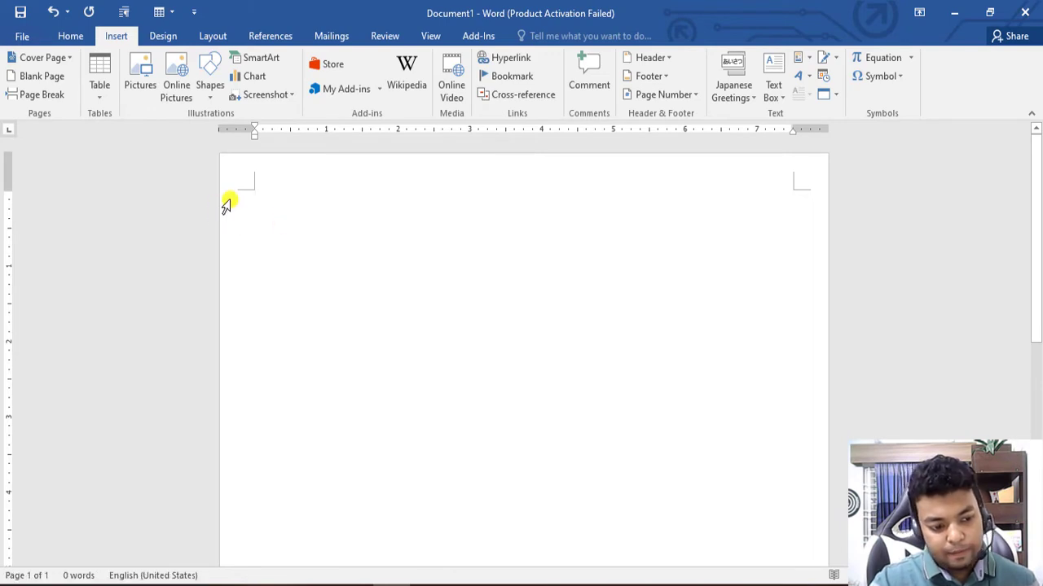
Draw a thin rectangle about 0.28" high and 9.15" wide near the page's upper edge, spanning the full page width.
left_click(210, 77)
left_click(270, 134)
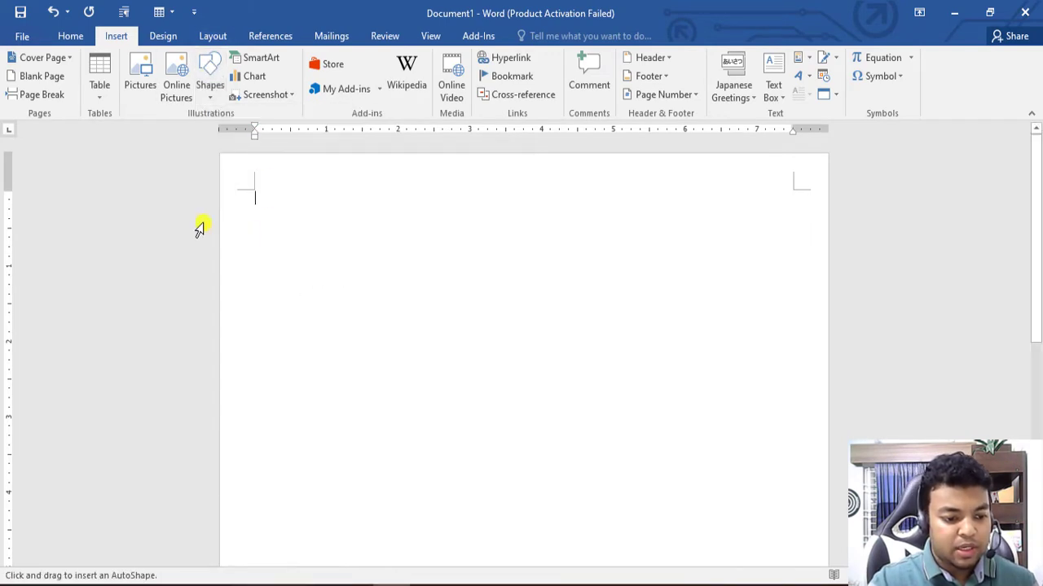
left_click_drag(222, 209, 826, 228)
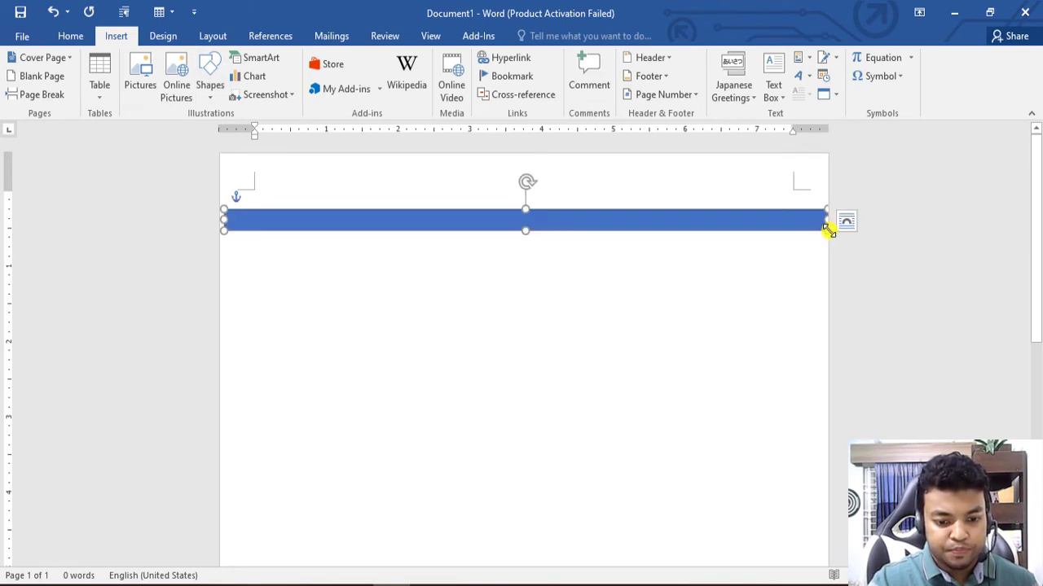
left_click_drag(758, 216, 731, 217)
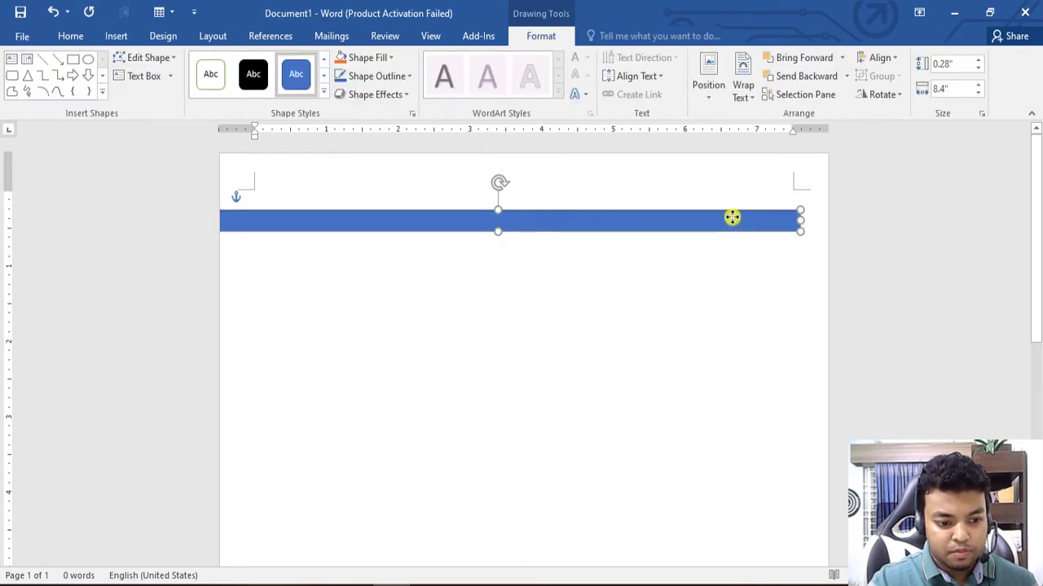
left_click_drag(800, 220, 852, 226)
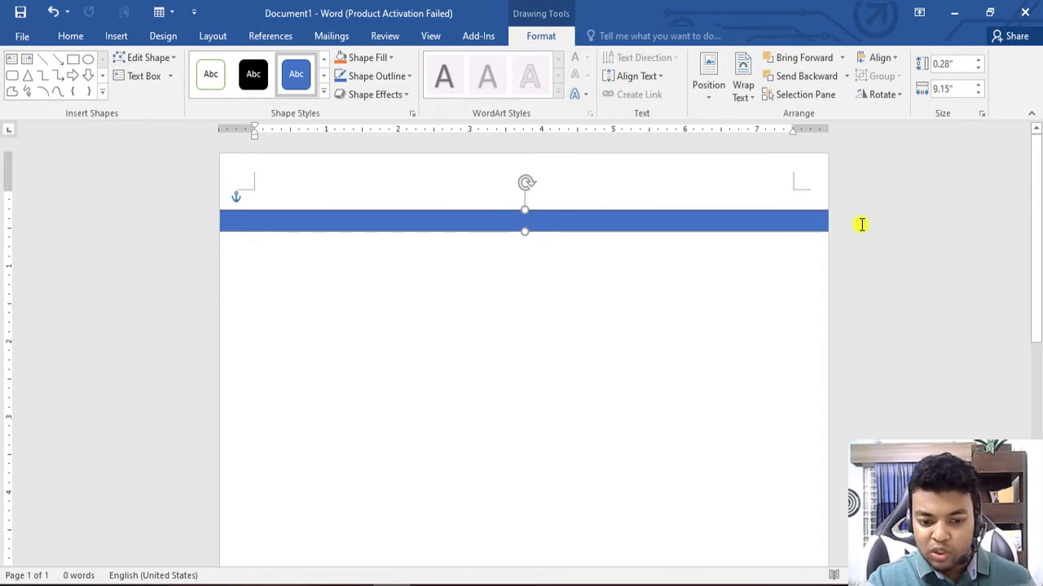
left_click(875, 178)
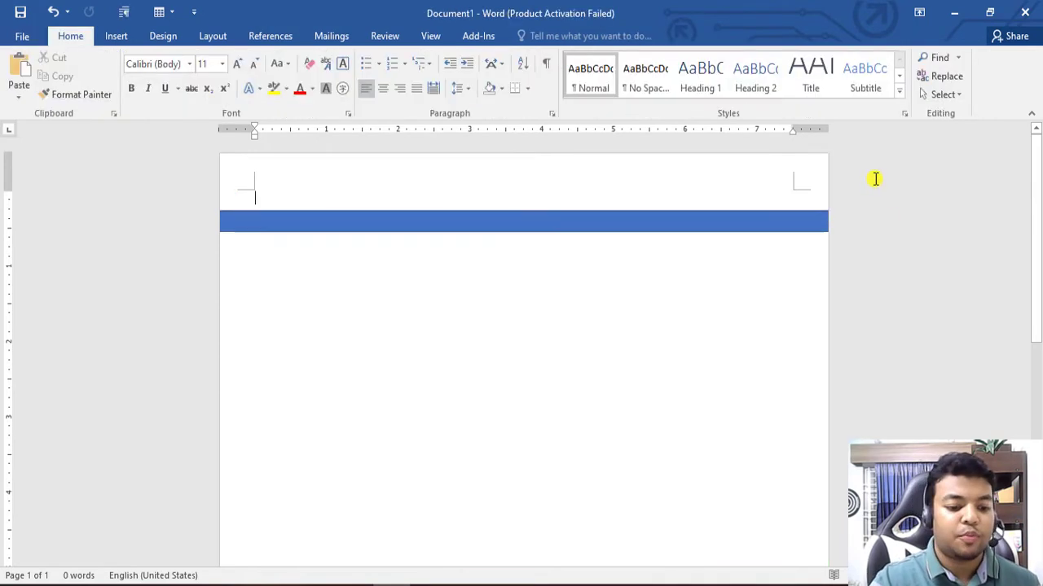
Remove the rectangle's outline and fill it with the standard dark blue.
left_click(624, 220)
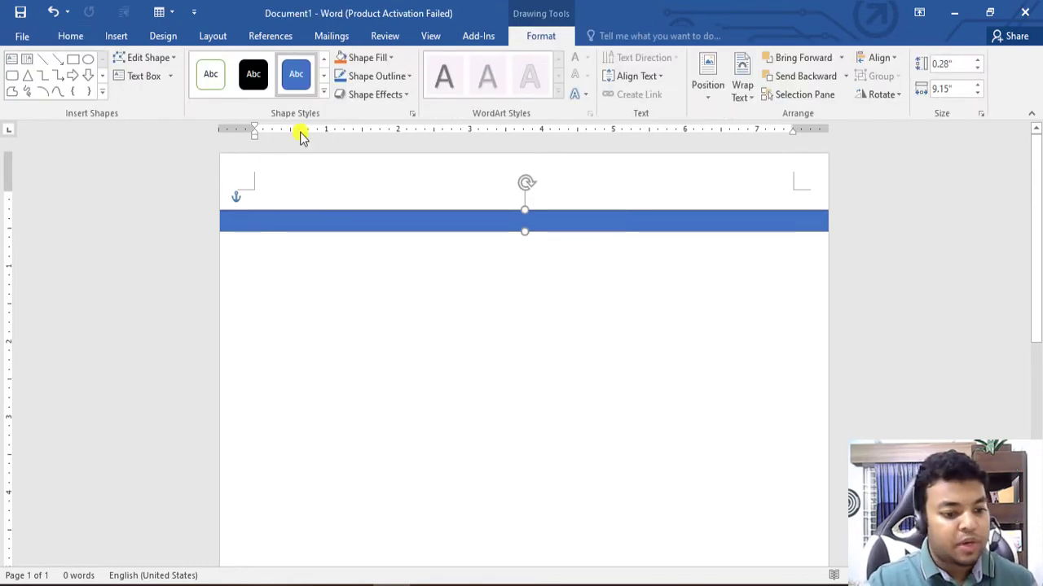
left_click(362, 76)
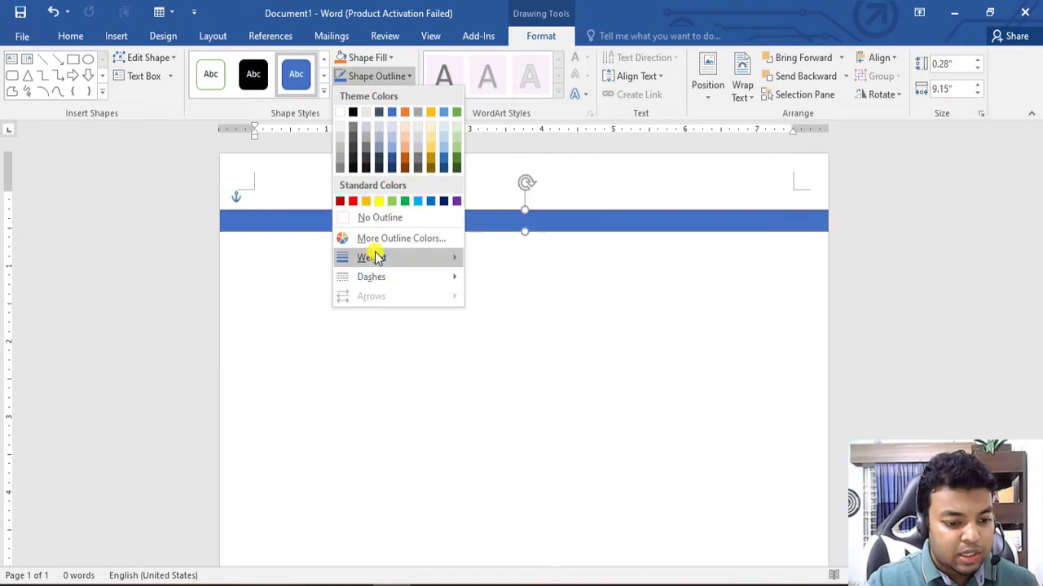
left_click(445, 203)
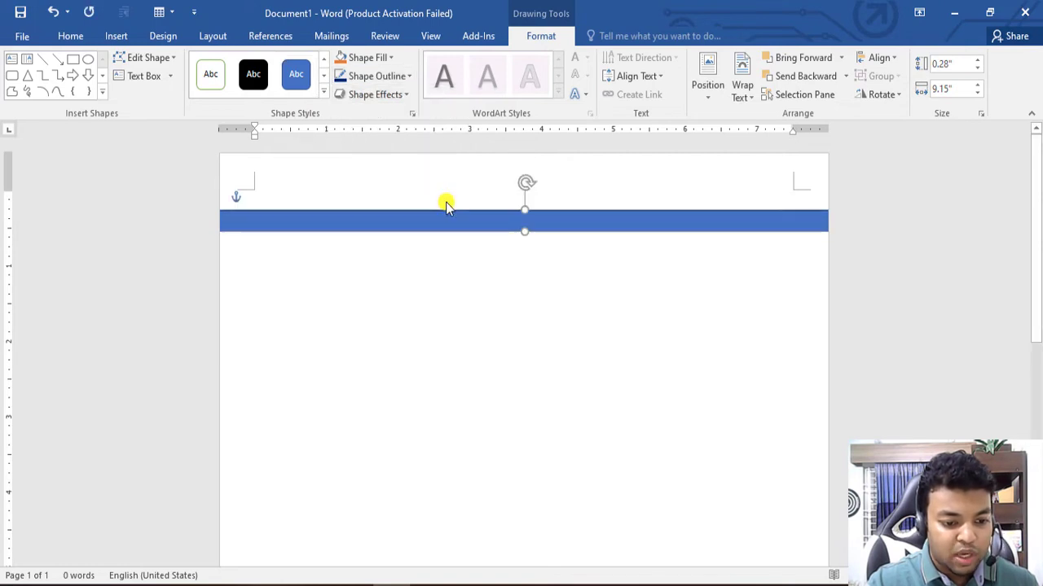
left_click(391, 76)
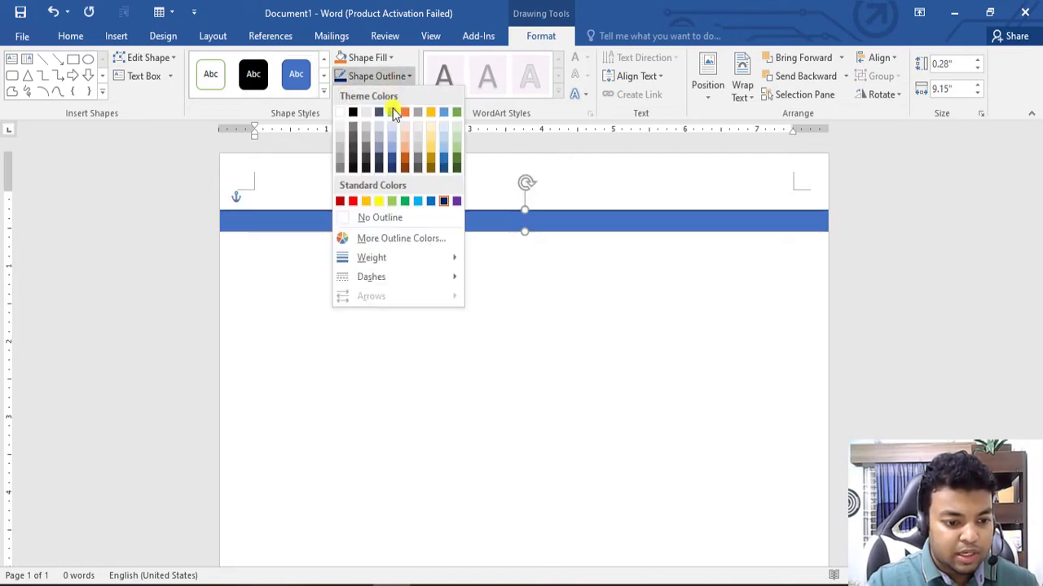
left_click(383, 222)
left_click(389, 57)
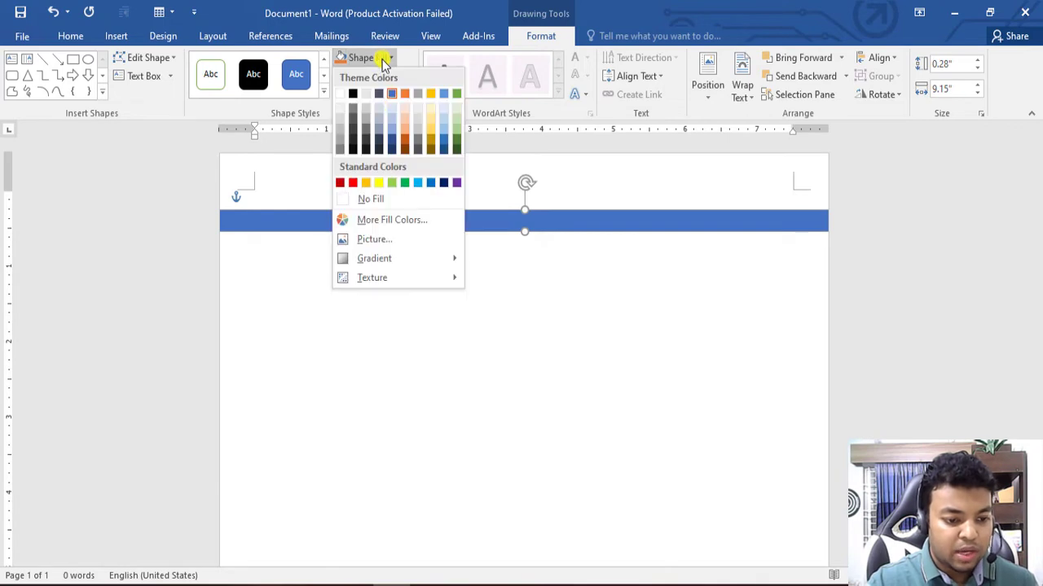
left_click(443, 183)
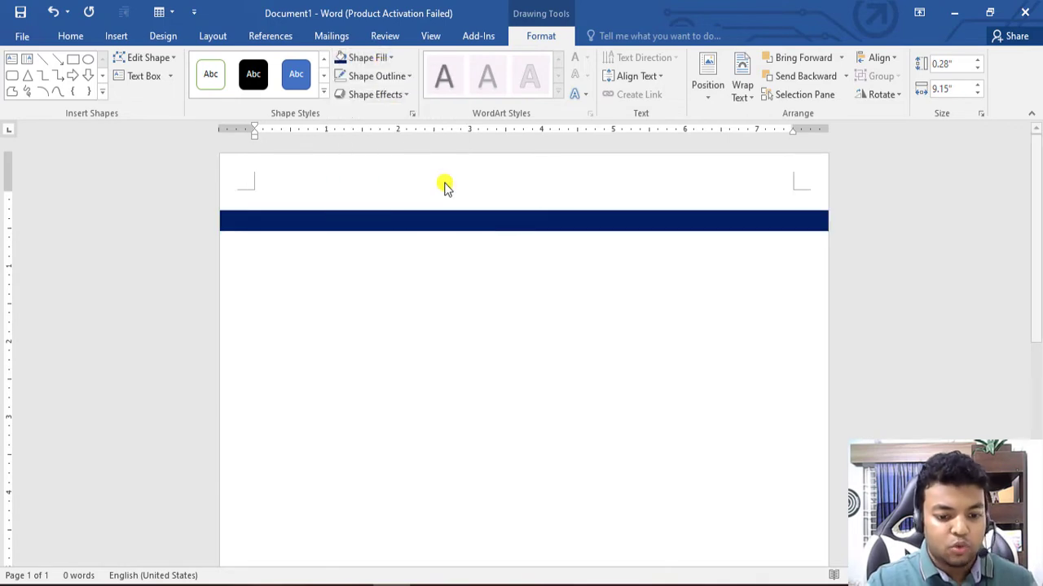
Nudge the dark blue bar slightly down the page and deselect it.
key("Down")
key("Down")
key("Down")
key("Down")
key("Down")
key("Down")
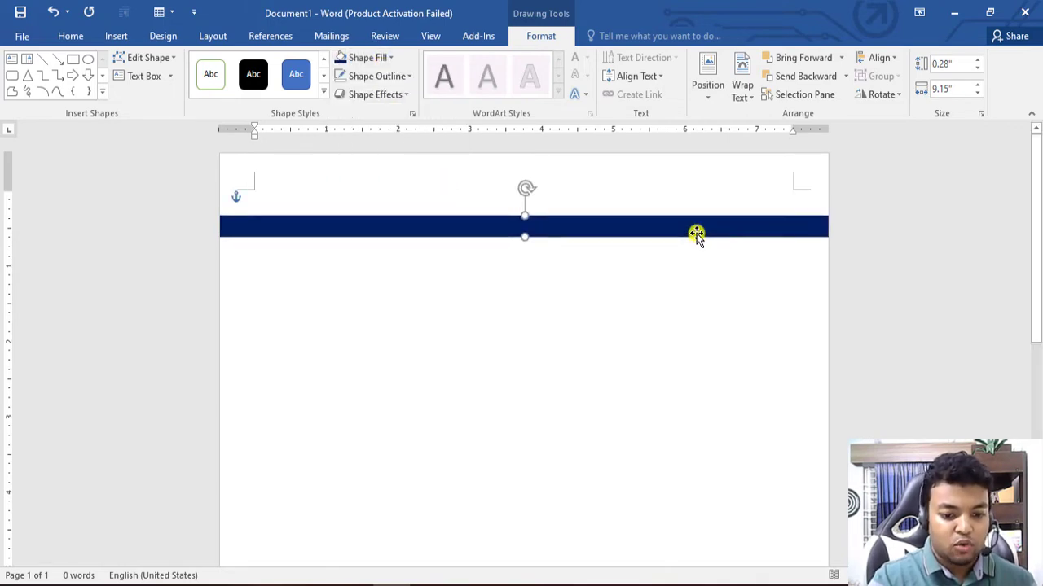
left_click(975, 226)
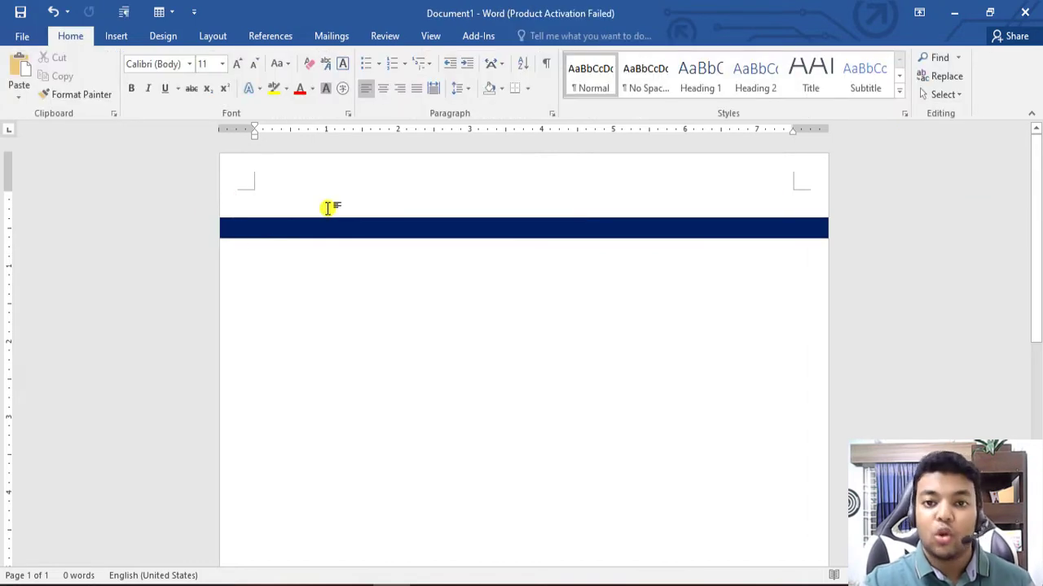
Start inserting a picture from file and browse to the Work folder on New Volume (E:).
left_click(114, 36)
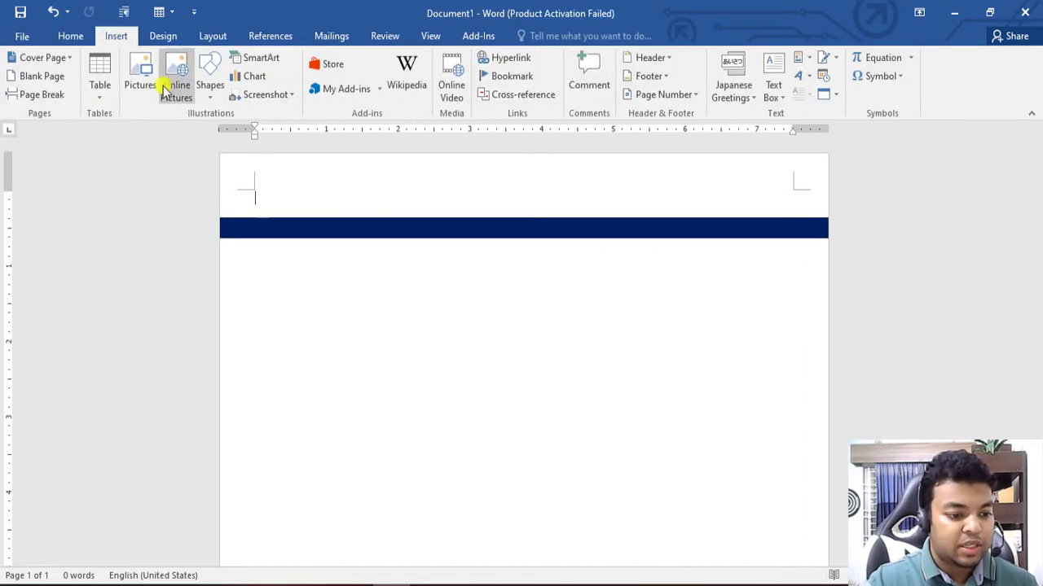
left_click(139, 88)
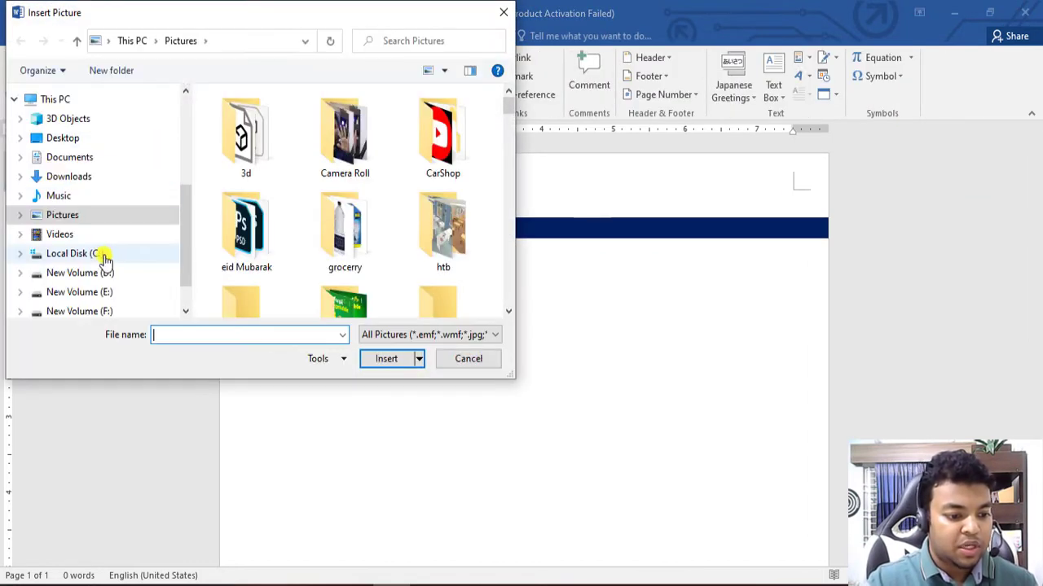
scroll(95, 295, "down", 1)
left_click(96, 248)
scroll(284, 256, "down", 10)
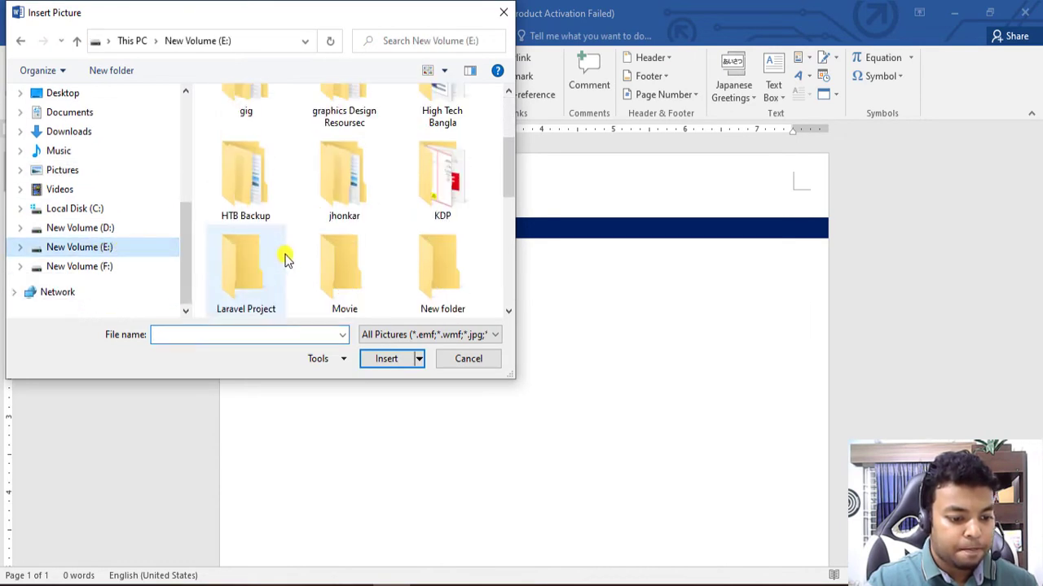
scroll(334, 281, "up", 8)
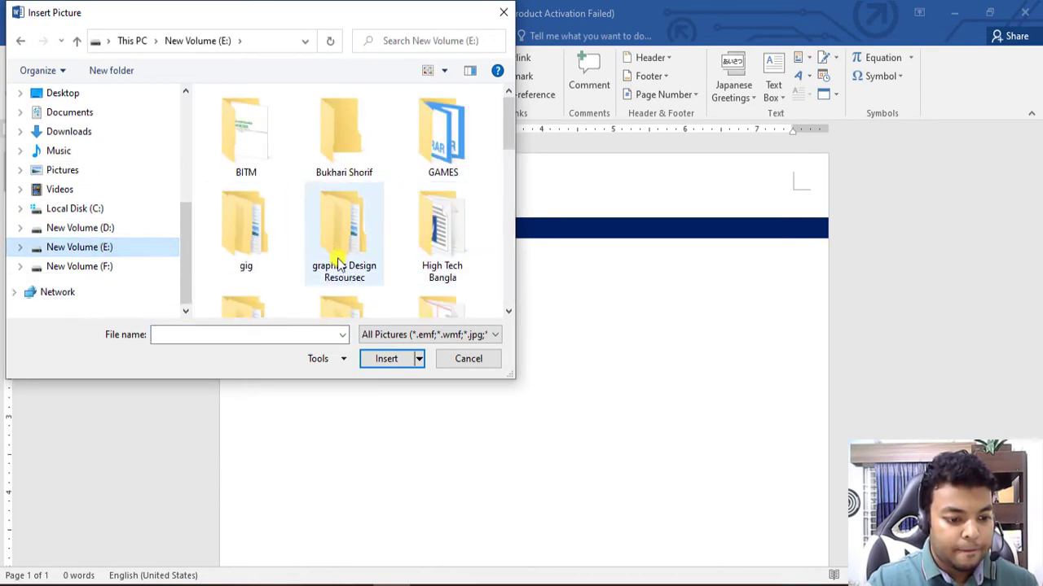
scroll(281, 249, "down", 8)
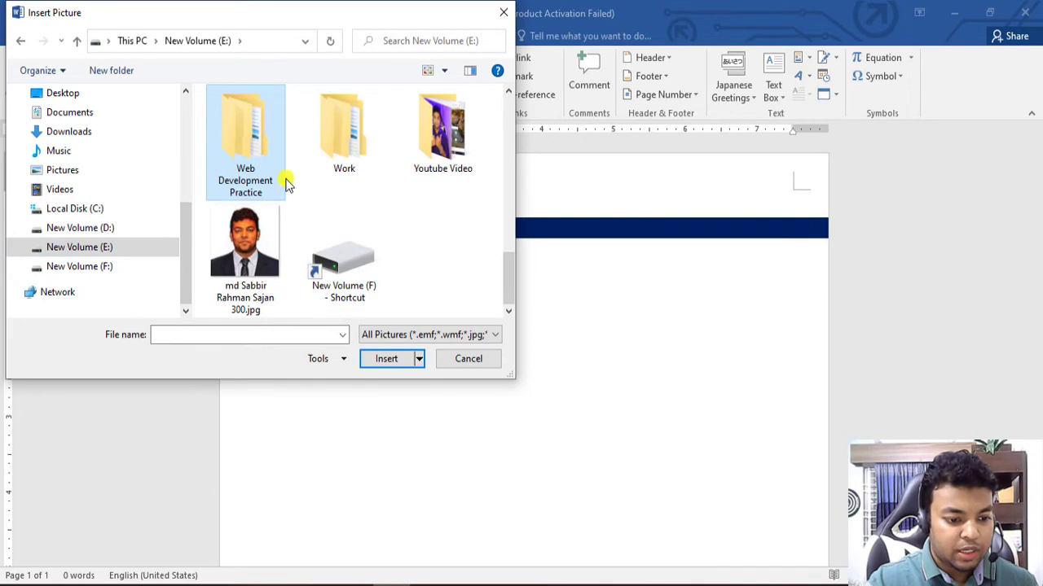
double_click(328, 160)
double_click(272, 135)
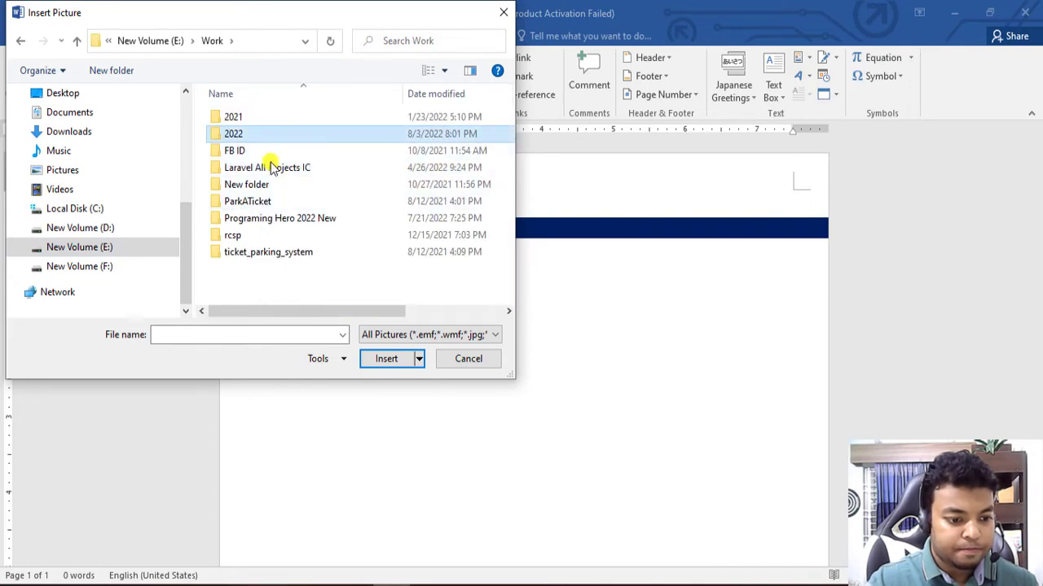
left_click(262, 184)
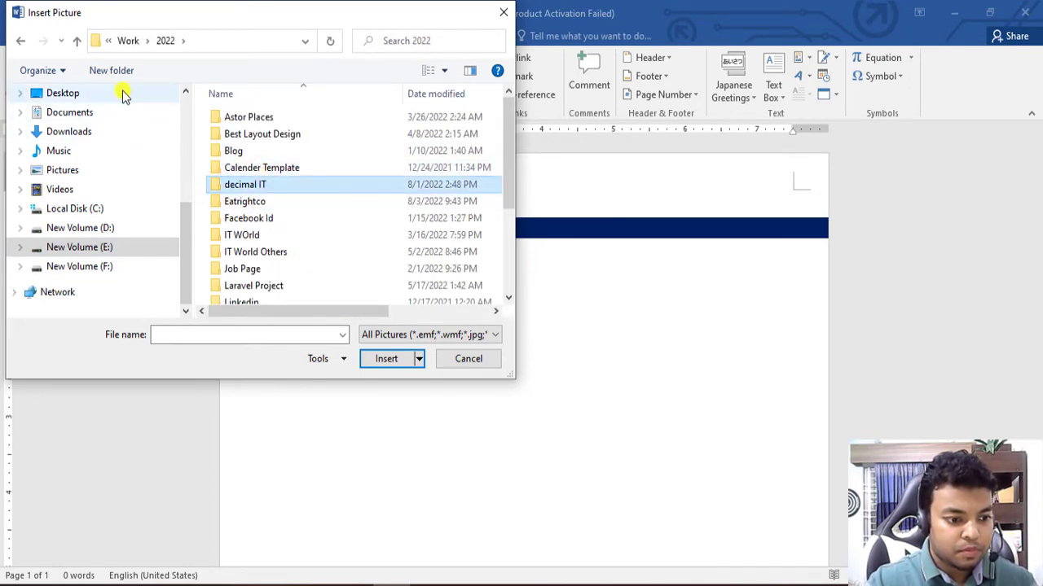
left_click(77, 41)
Insert the Hero Coder logo from the Hero Coder folder inside 2021 and set its text wrapping to In Front of Text.
left_click(227, 121)
double_click(227, 120)
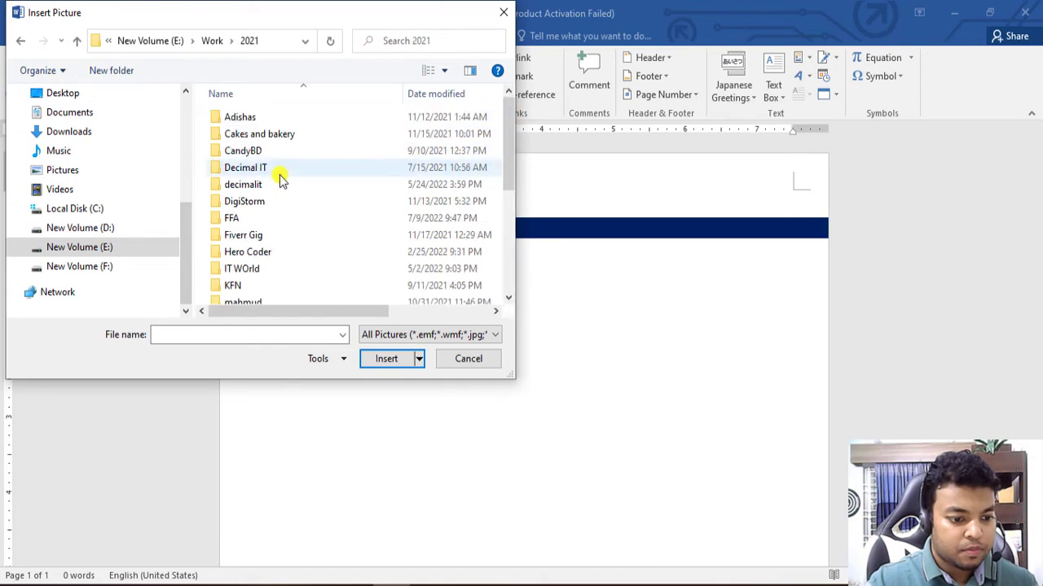
key("h")
double_click(265, 254)
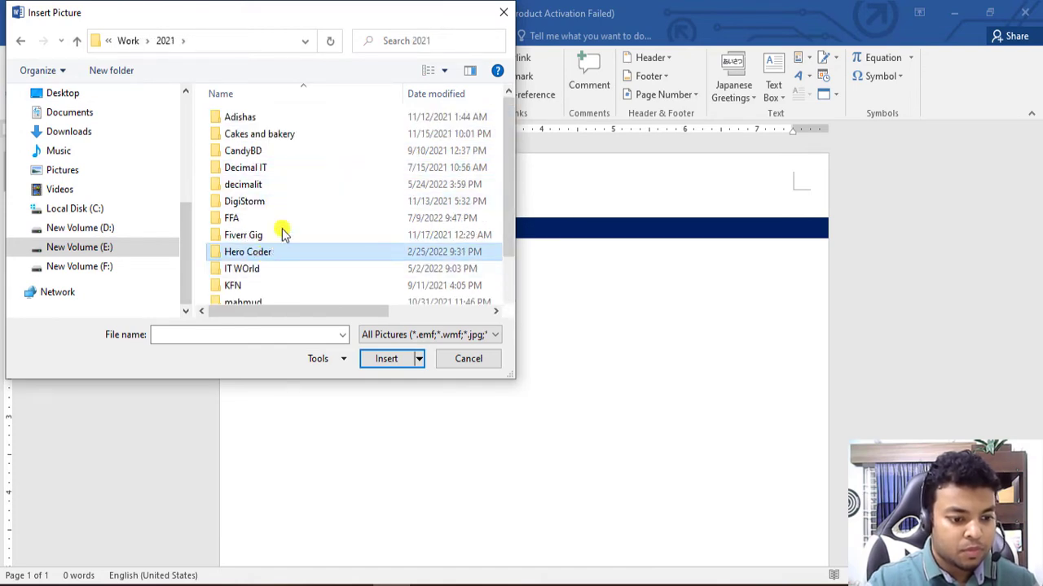
double_click(350, 259)
mouse_move(362, 254)
left_mouse_down()
mouse_move(355, 221)
mouse_move(352, 254)
left_mouse_up()
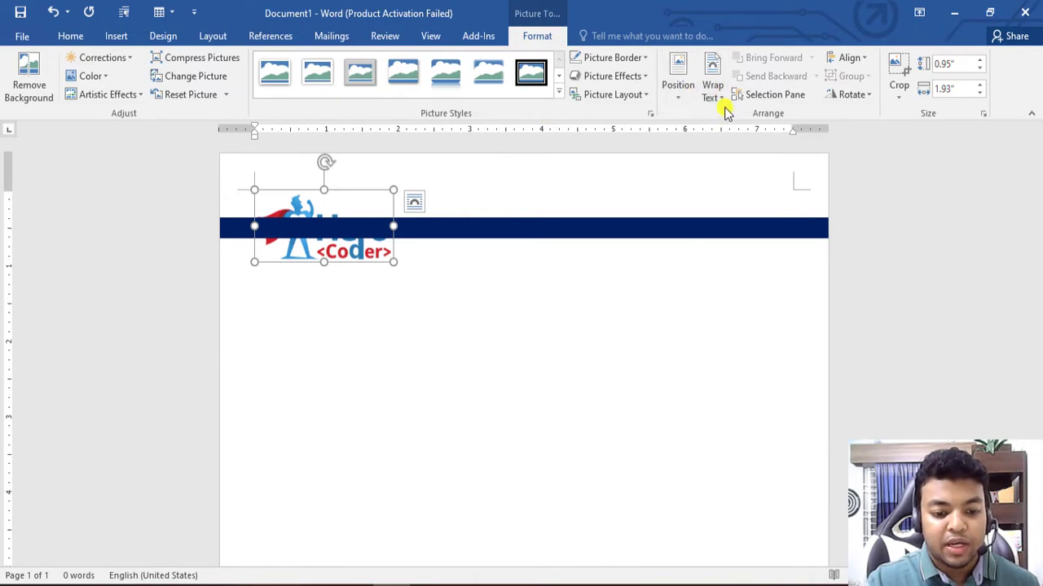
left_click(714, 91)
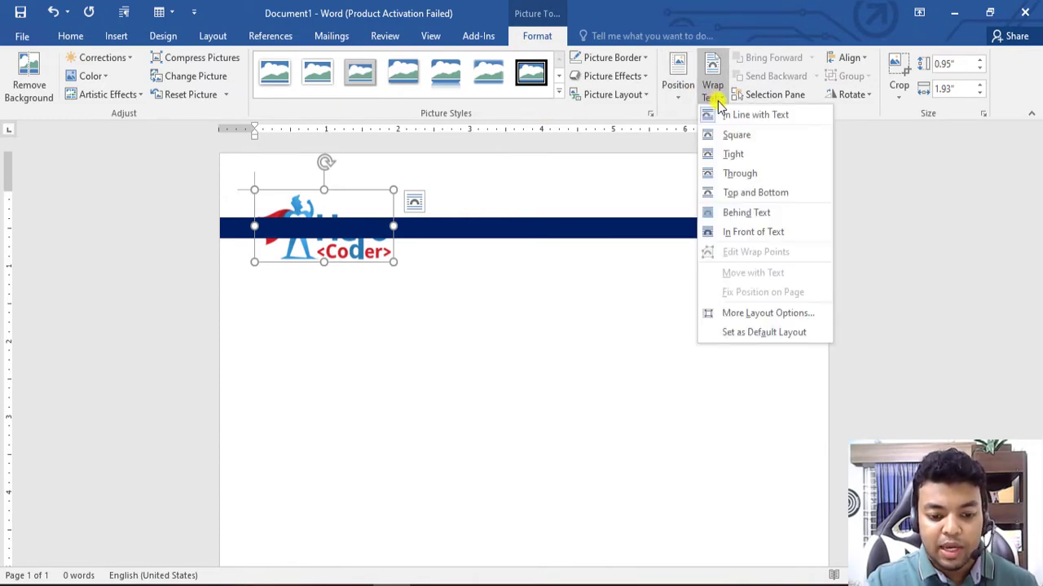
left_click(757, 235)
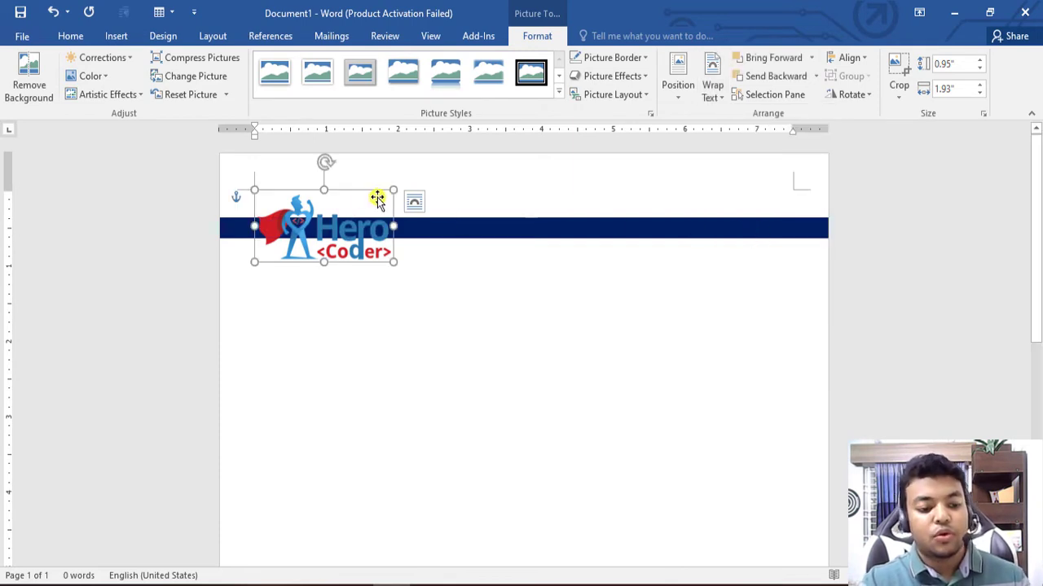
Shrink the Hero Coder logo to about 1.26" wide and place it above the dark blue bar near the page's left margin.
left_click_drag(379, 200, 329, 200)
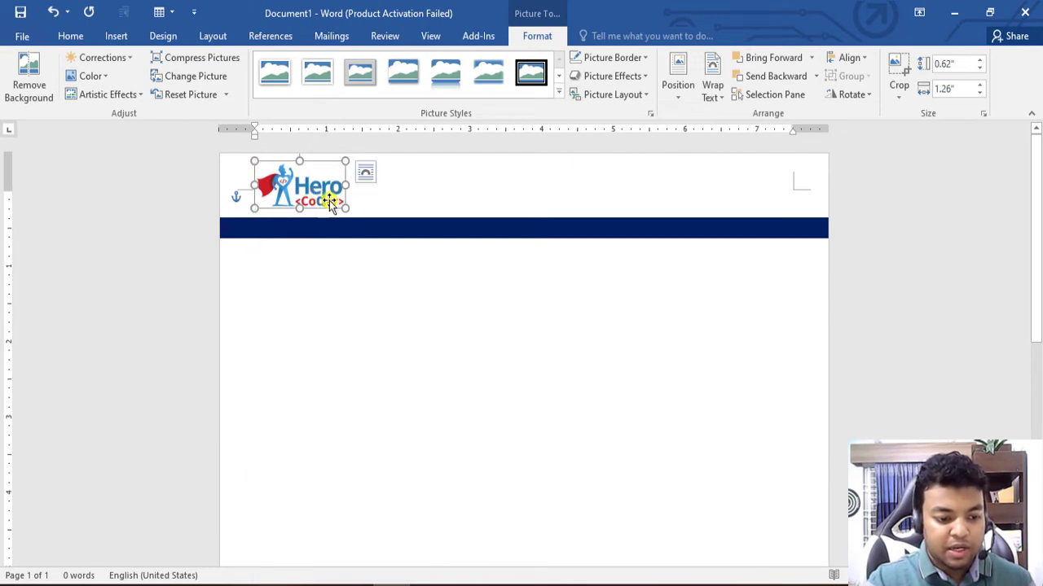
left_click(372, 250)
left_click(260, 183)
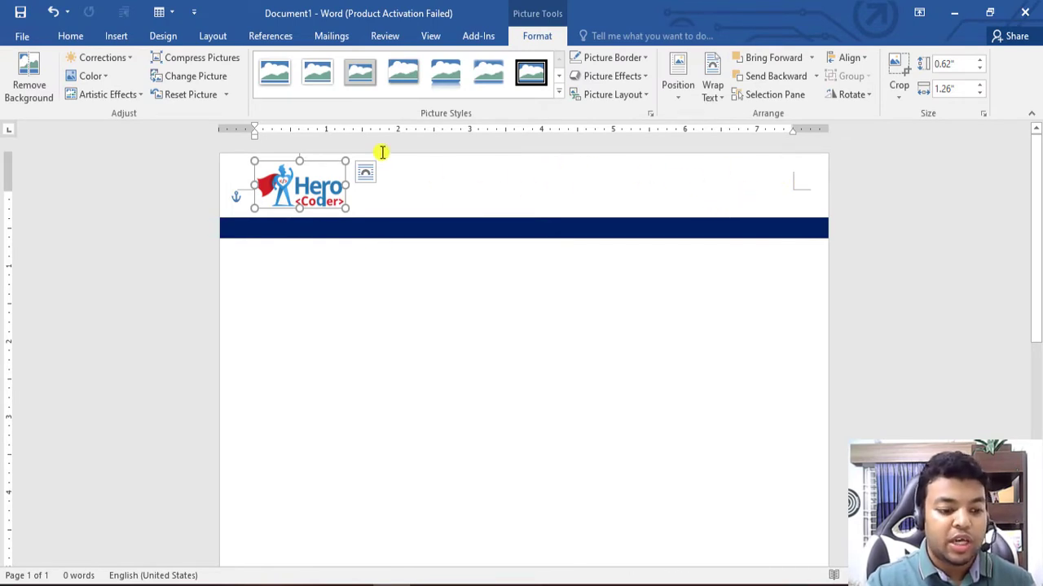
Insert a Simple Text Box and replace its placeholder text with "Simple ,Detailed and Heroic".
left_click(116, 37)
left_click(163, 36)
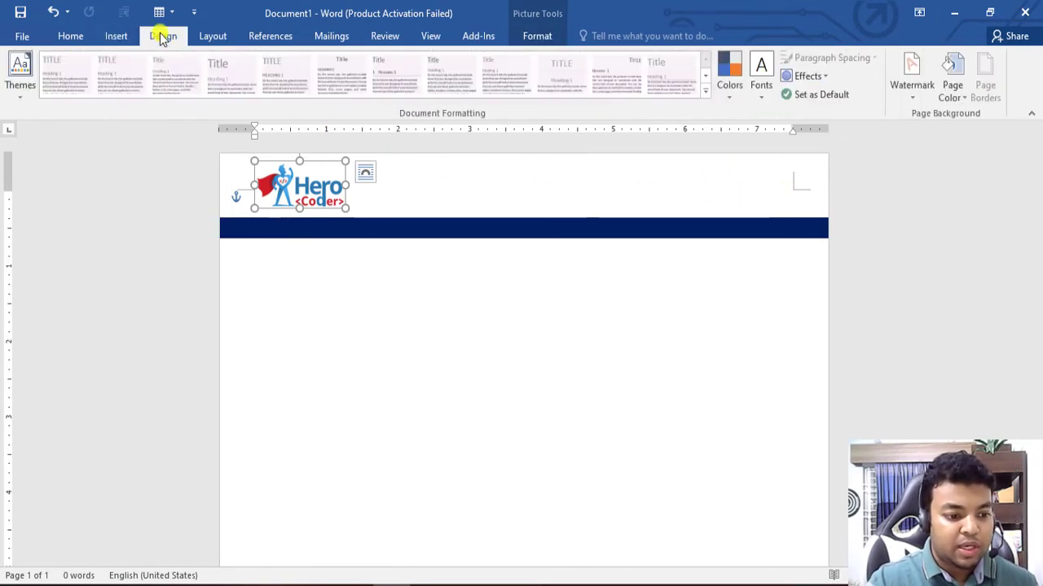
left_click(120, 35)
left_click(773, 77)
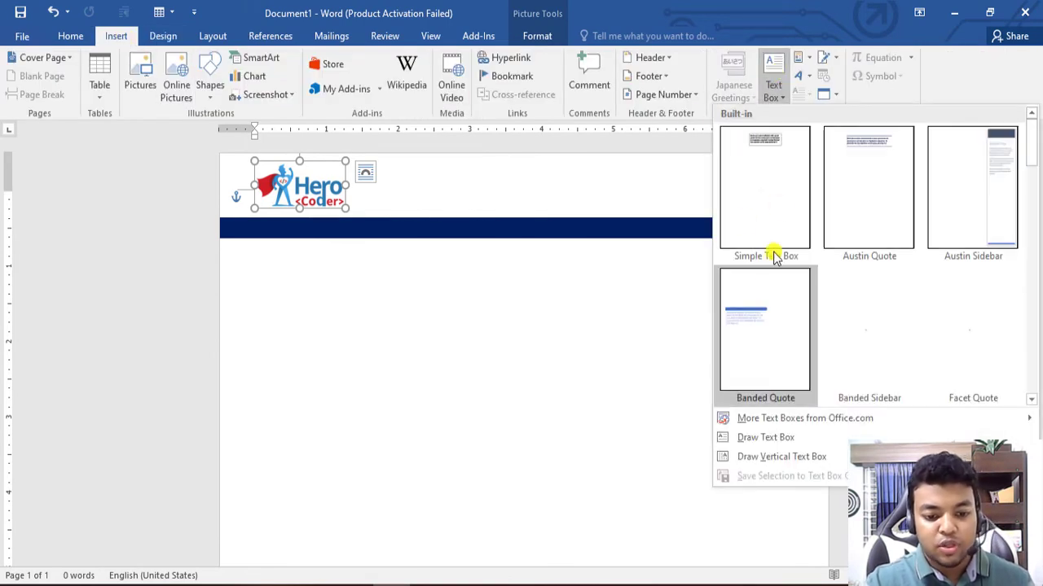
left_click(763, 168)
left_click_drag(500, 207, 535, 172)
left_click(526, 216)
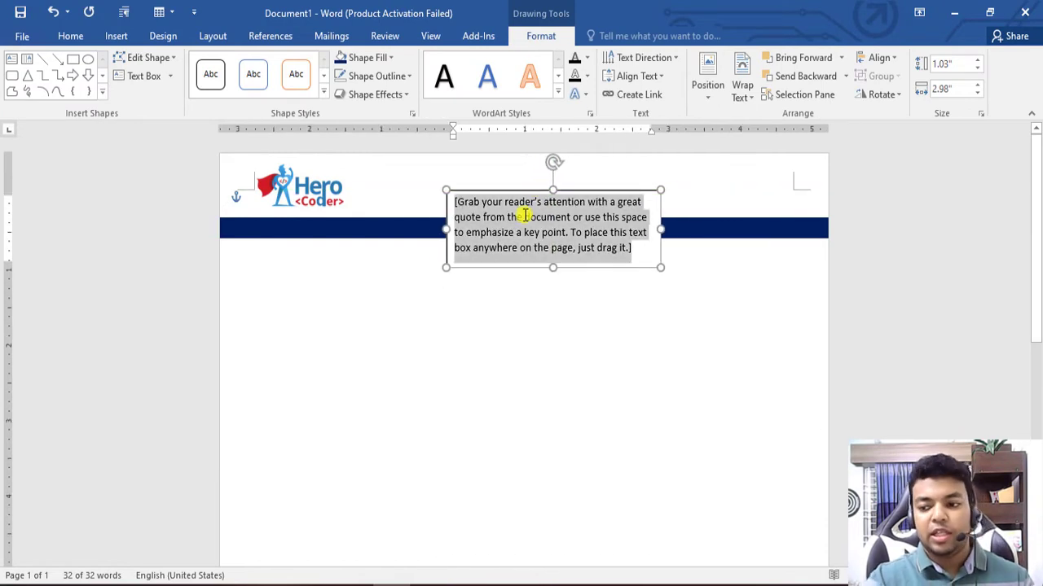
type("Simple ,Detailed and Heroic")
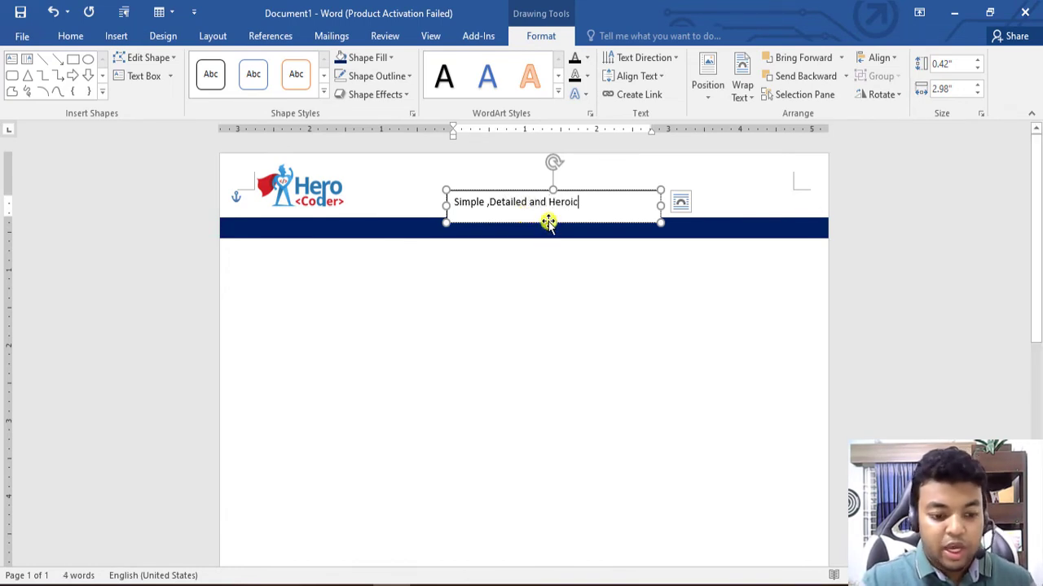
Reduce the tagline box to about 0.33" high, set its wrapping to In Front of Text and place it above the bar.
left_click_drag(553, 220, 554, 216)
left_click_drag(619, 188, 659, 181)
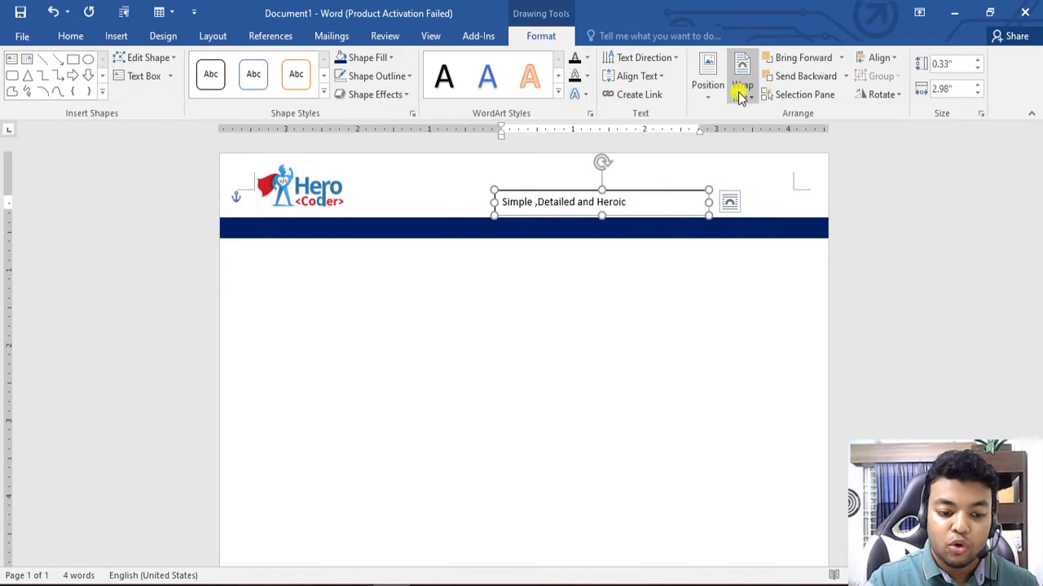
left_click(742, 89)
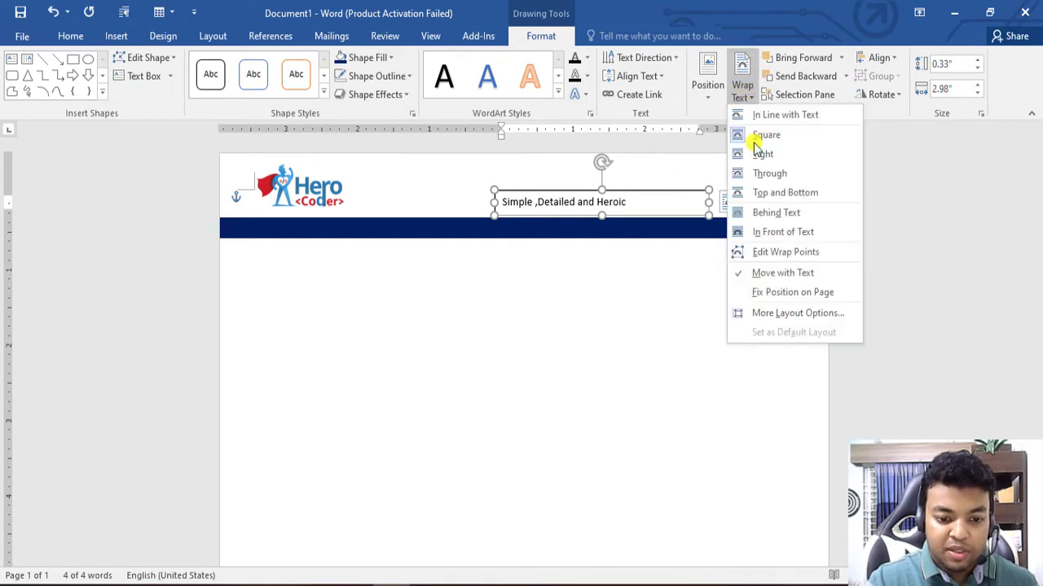
left_click(768, 234)
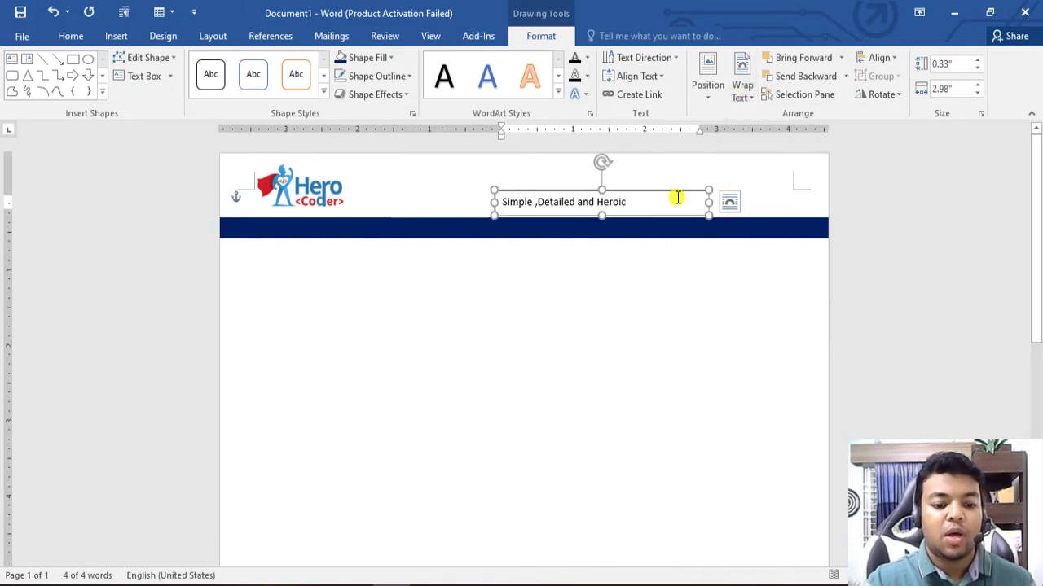
left_click_drag(679, 195, 676, 173)
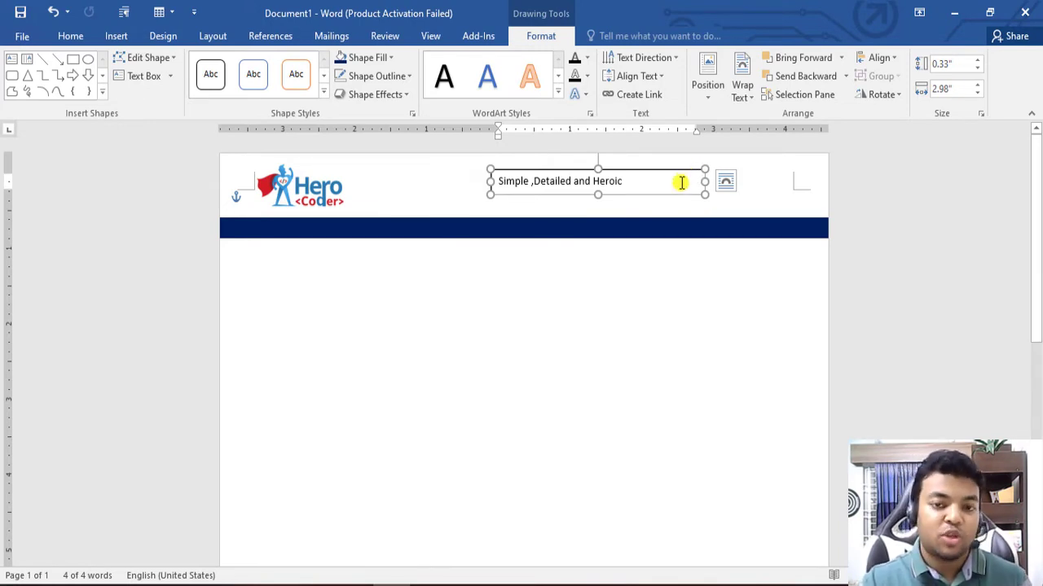
Enlarge the tagline text box to about 0.51" high and 3.79" wide.
triple_click(621, 181)
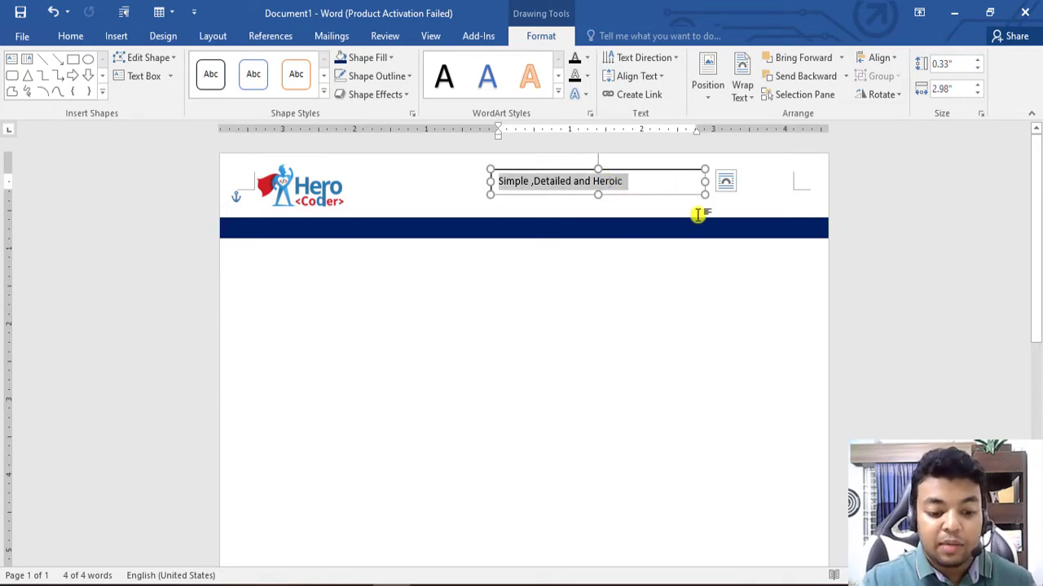
left_click_drag(704, 194, 763, 207)
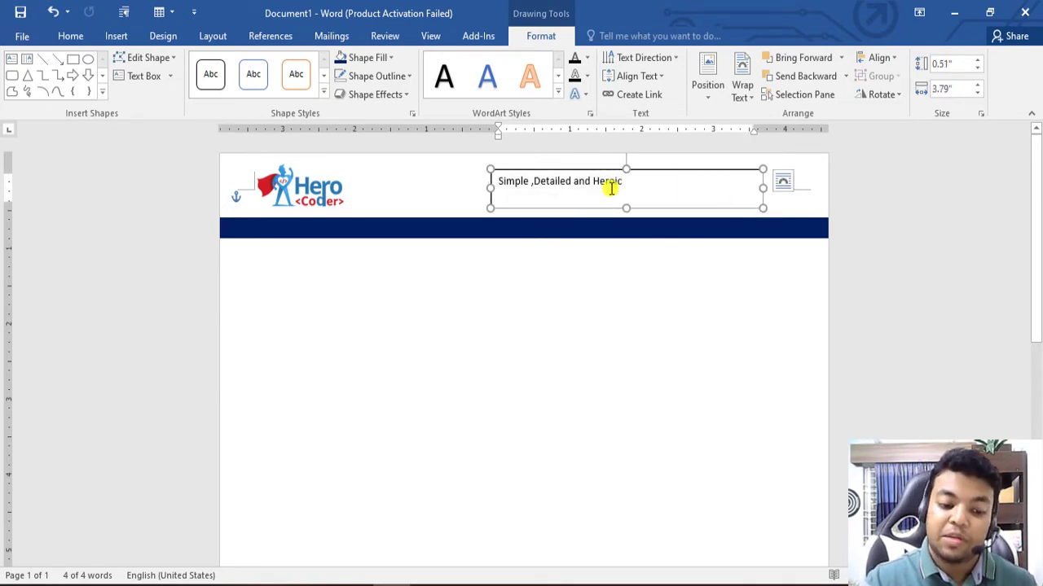
triple_click(611, 185)
left_click(616, 183)
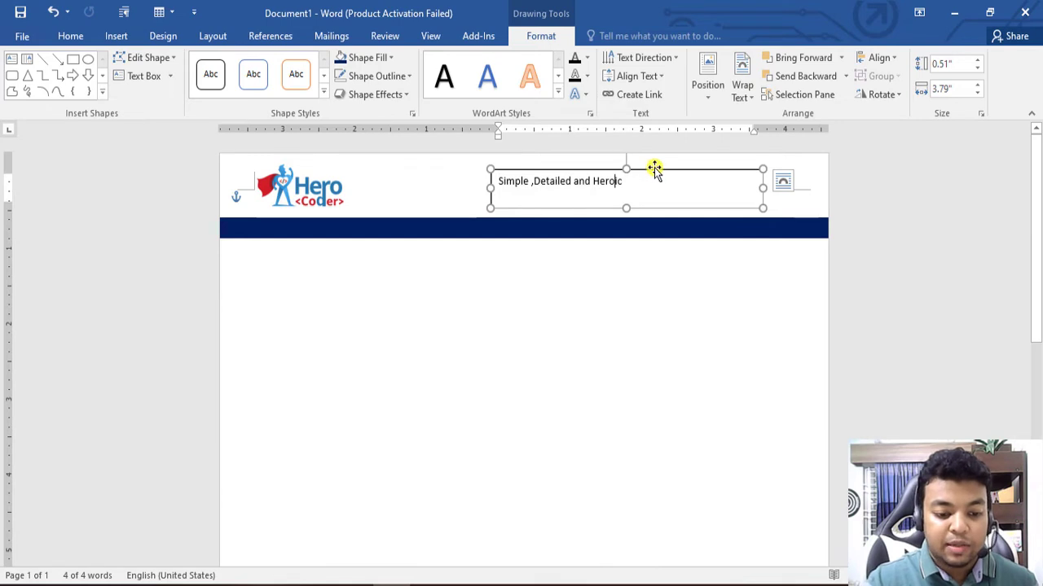
Replace the tagline with the lines "Phone :", "Address :" and "Email :", and extend the box to about 1.16" high.
left_click_drag(628, 182, 506, 187)
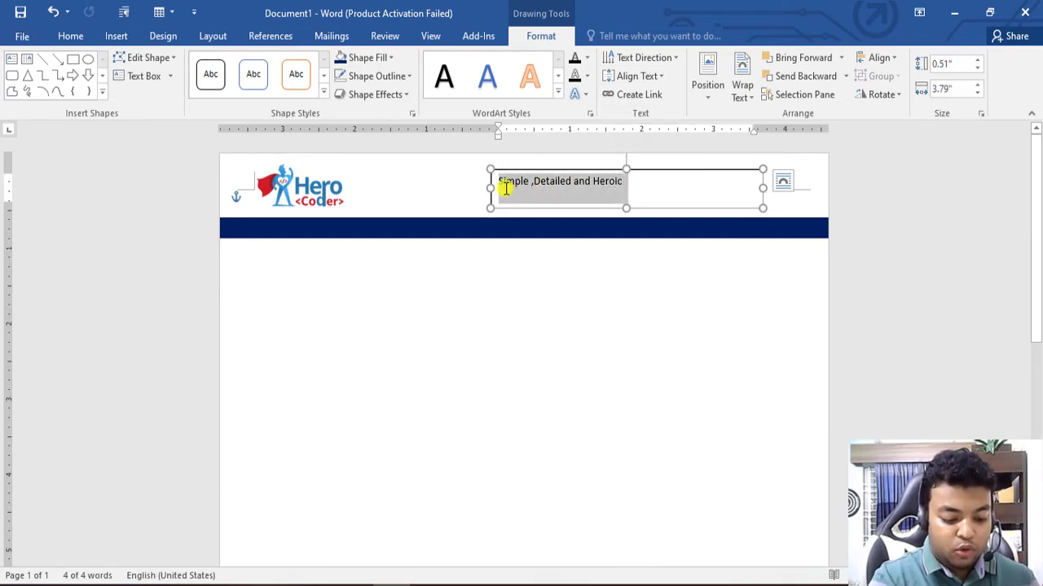
type("Phone :")
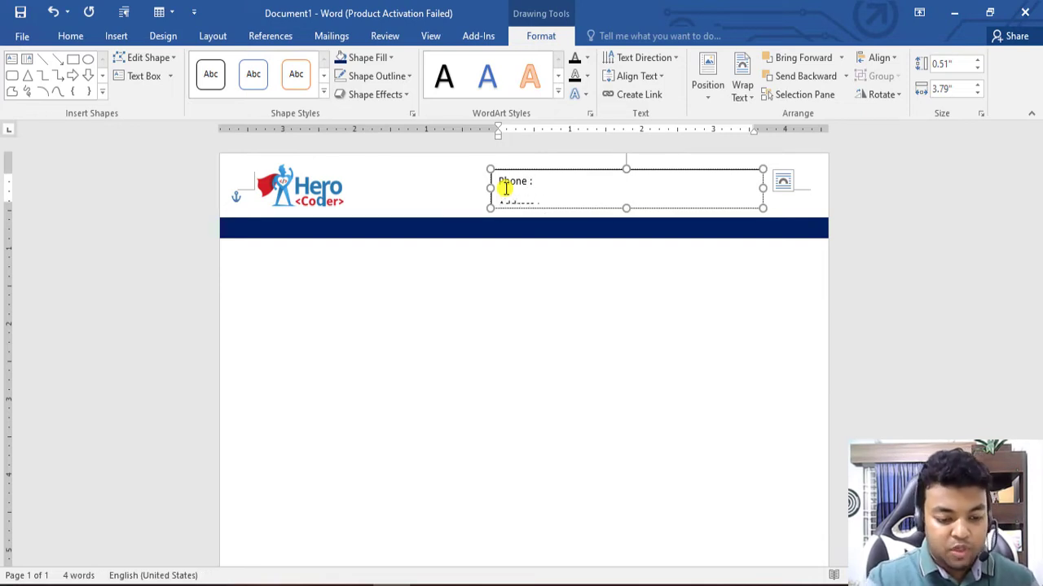
left_click_drag(622, 208, 635, 290)
left_click(559, 214)
key("Return")
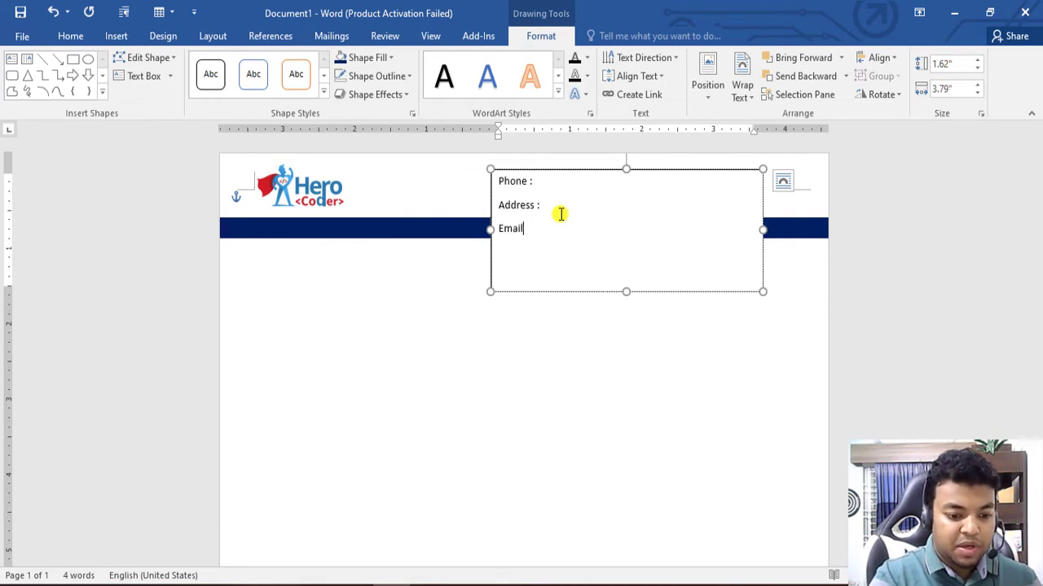
left_click_drag(631, 294, 628, 257)
Set the line spacing of all contact lines in the text box to 1.0.
left_click(575, 211)
key("ctrl+a")
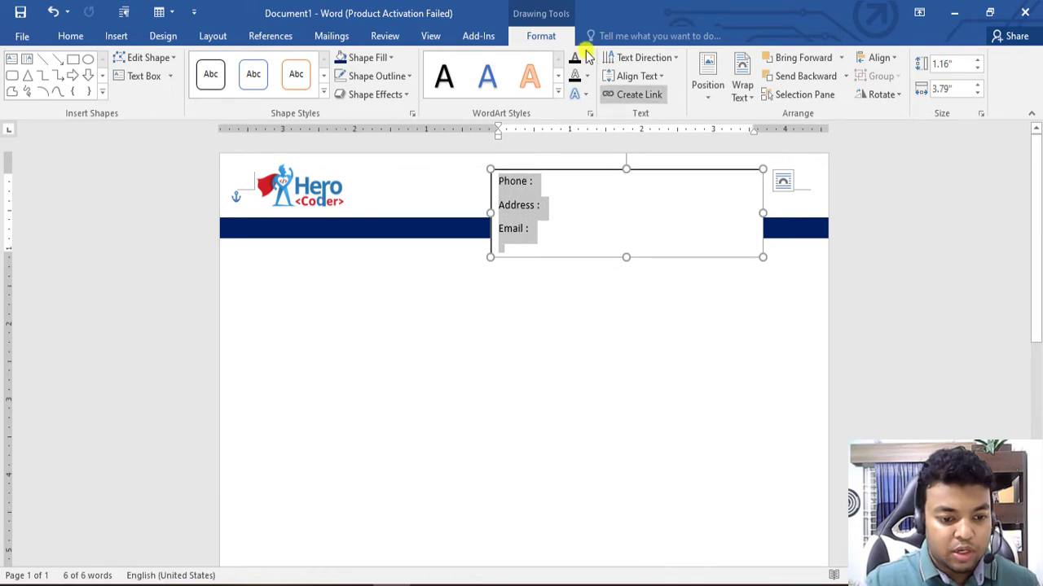
left_click(111, 40)
left_click(72, 37)
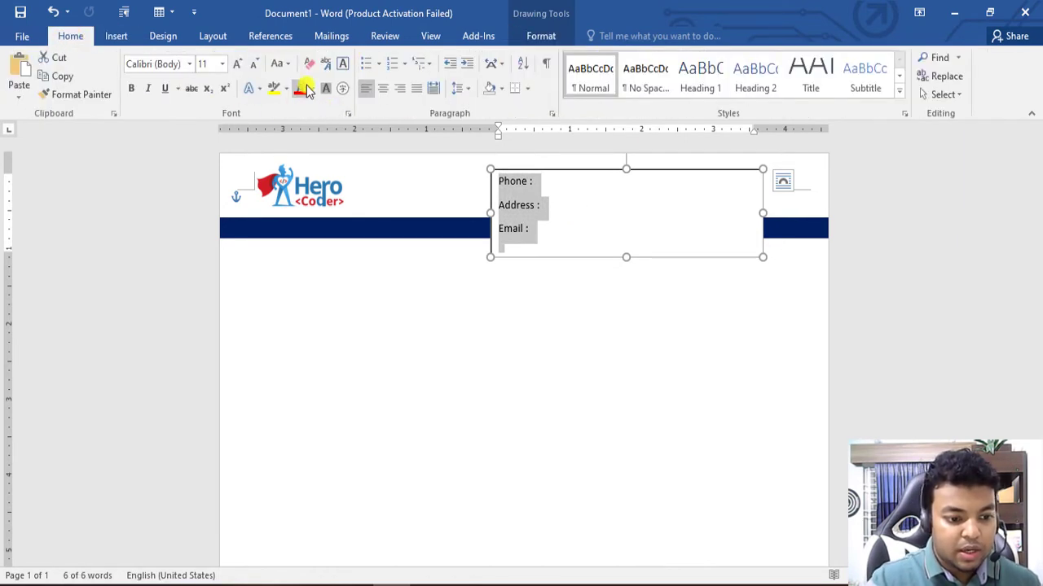
left_click(527, 90)
left_click(459, 89)
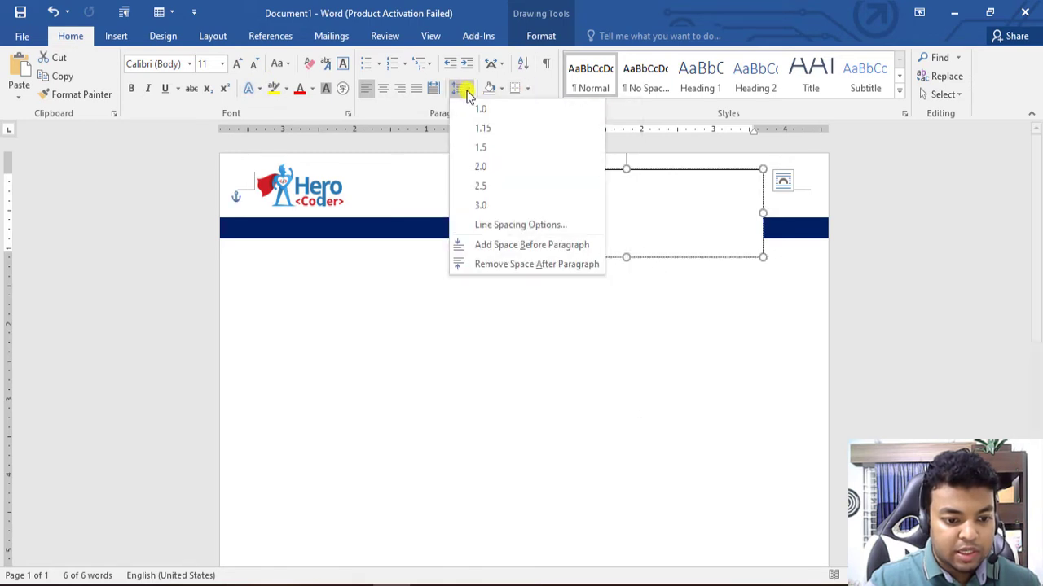
left_click(491, 117)
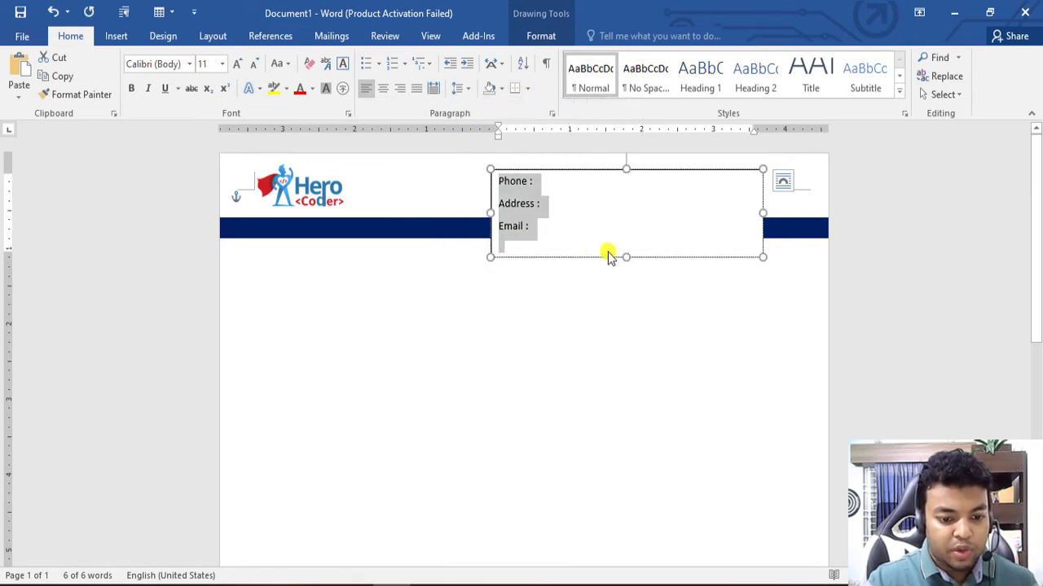
Shorten the contact text box to about 1.02" and move it to the page's upper-right corner.
left_click(619, 257)
left_click(578, 238)
left_click_drag(625, 258, 624, 245)
left_click_drag(651, 172, 727, 157)
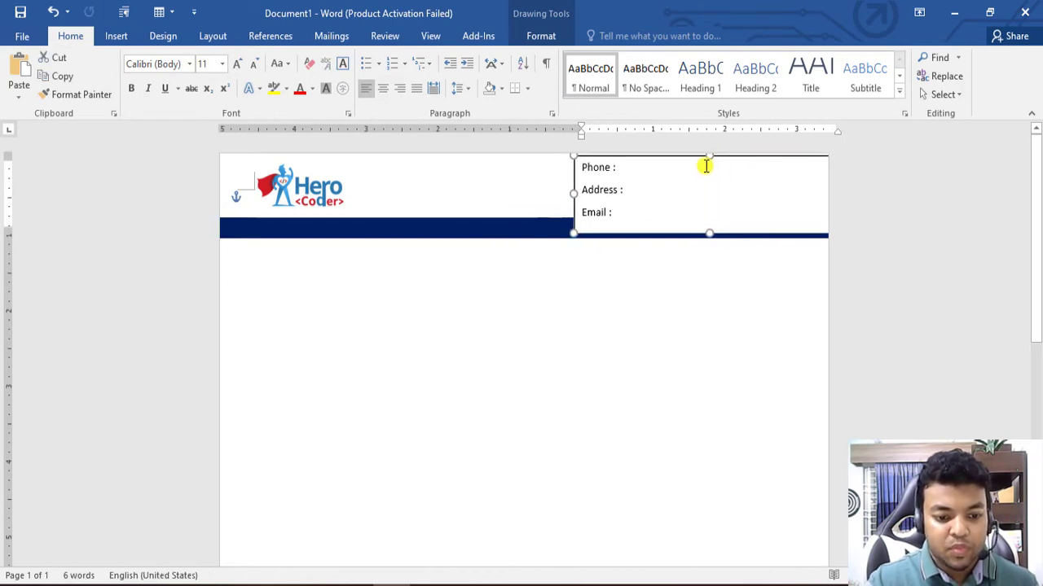
Remove the contact text box's fill and outline and reduce its height to about 0.95".
left_click(213, 39)
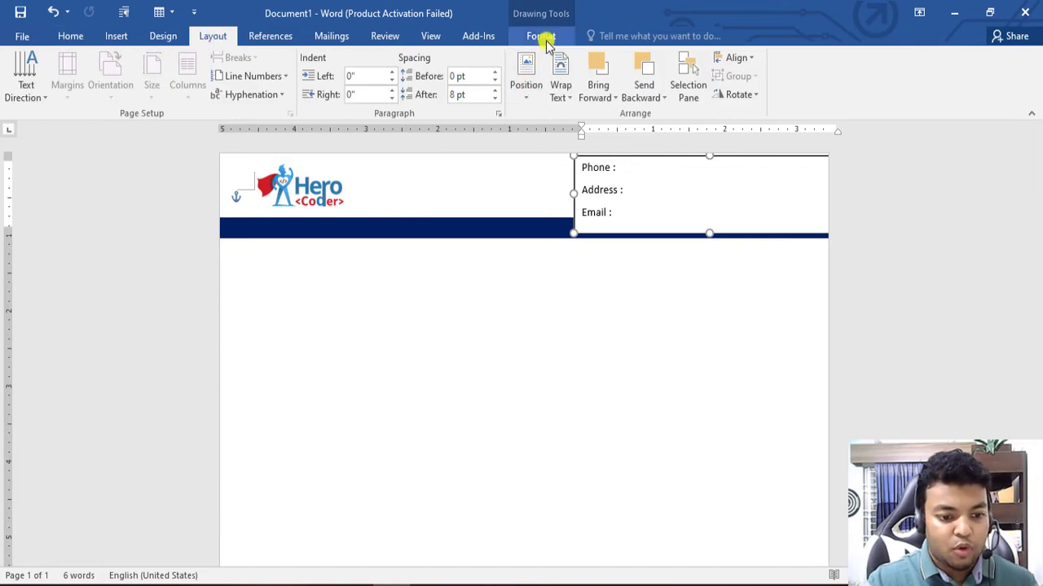
left_click(540, 34)
left_click(378, 59)
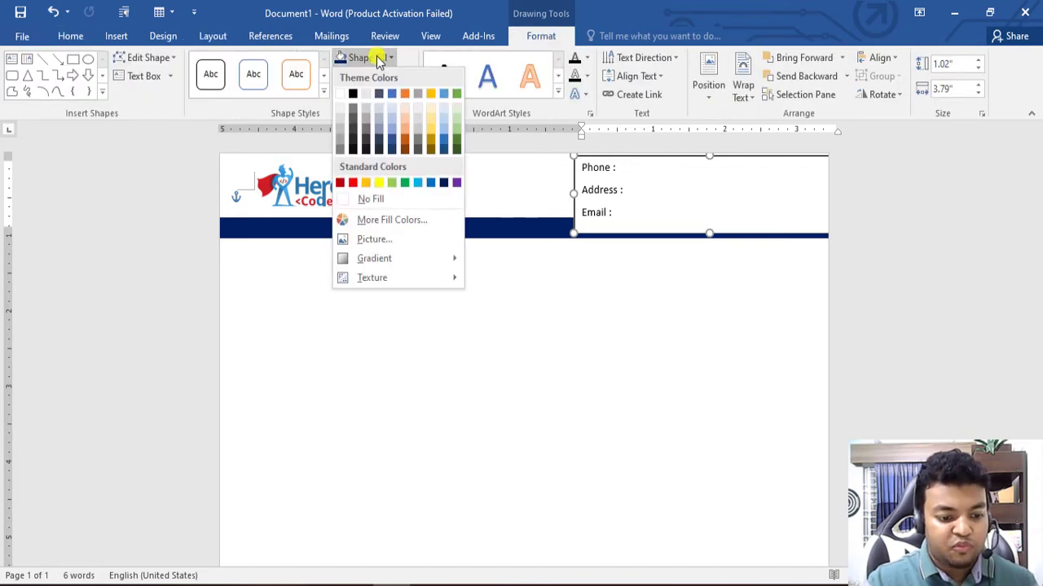
left_click(374, 204)
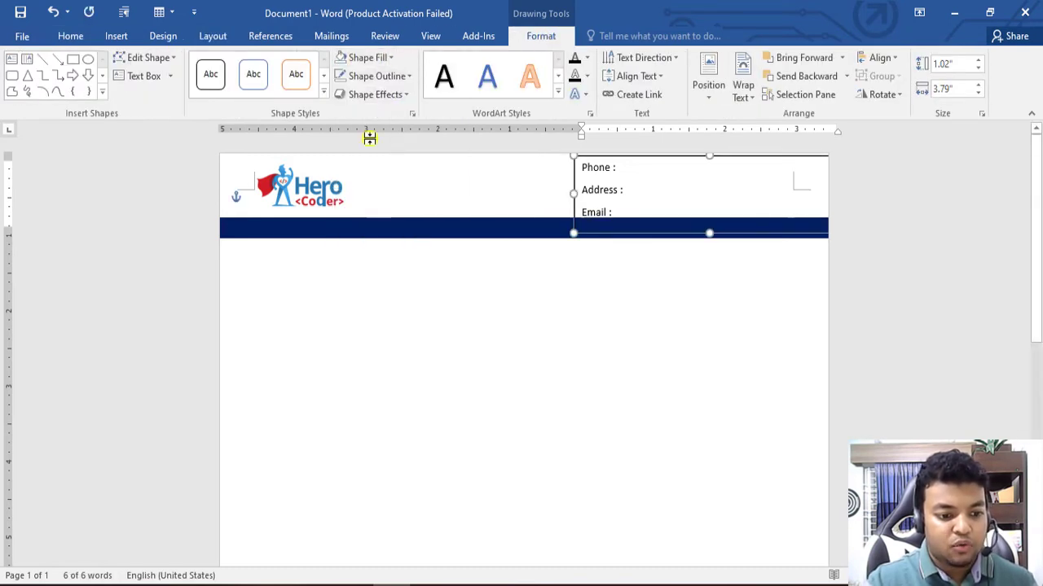
left_click(364, 76)
left_click(370, 216)
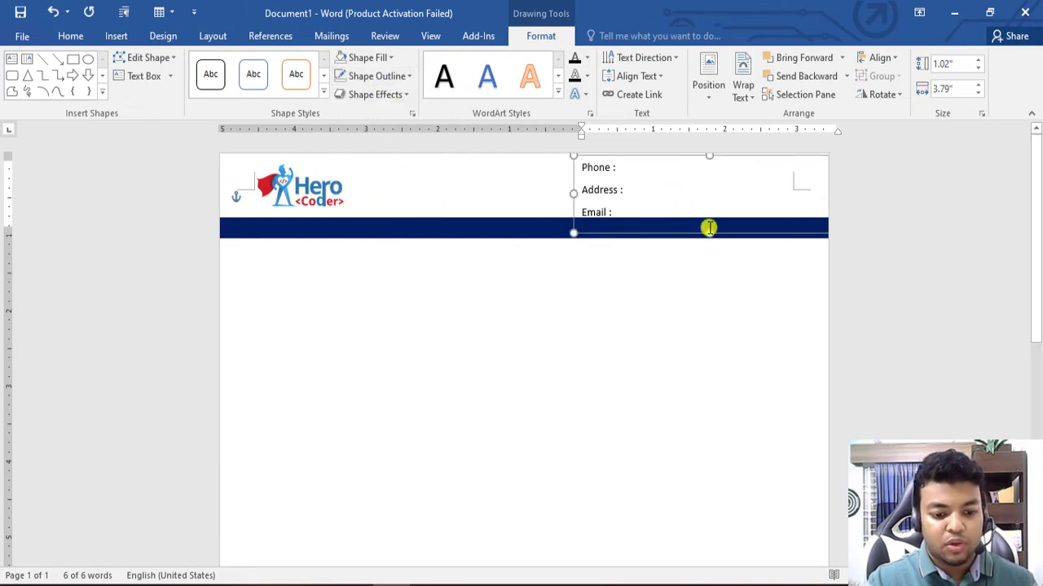
mouse_move(707, 235)
left_mouse_down()
mouse_move(702, 204)
mouse_move(707, 229)
left_mouse_up()
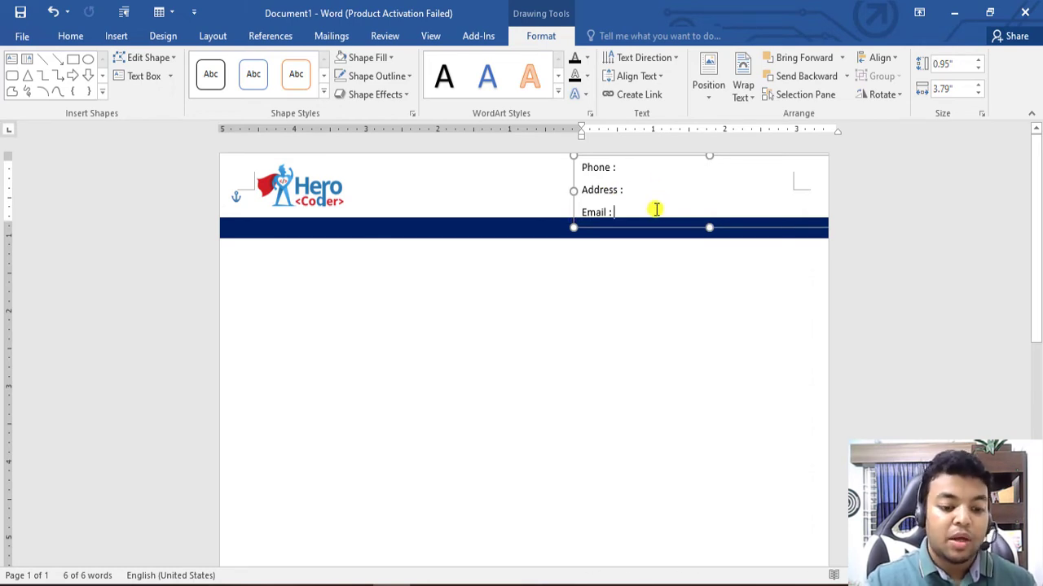
Undo the contact-detail edits and the box enlargement back to the small "Simple ,Detailed and Heroic" text box.
key("ctrl+a")
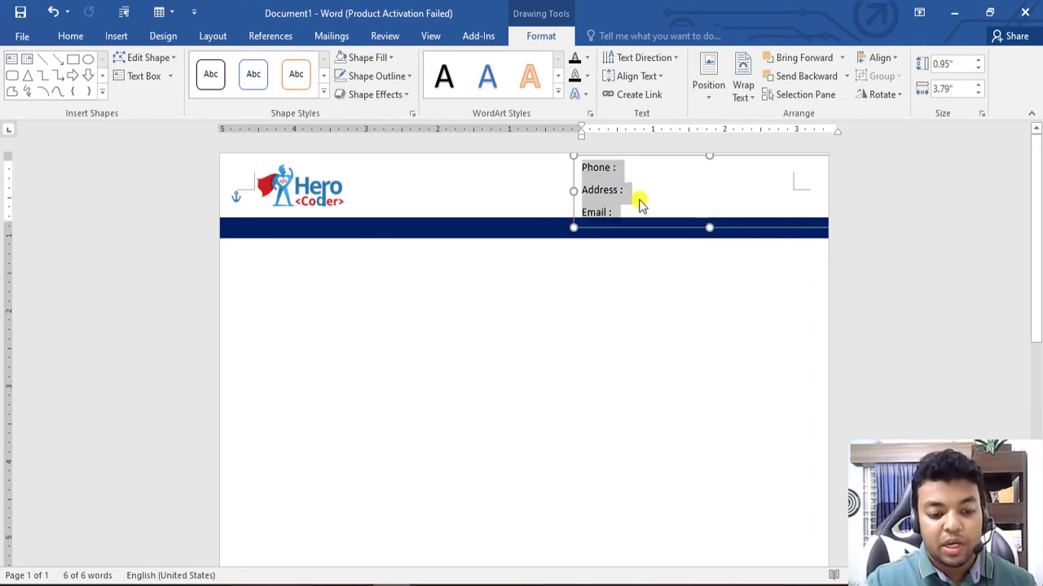
key("ctrl+z")
key("ctrl+z")
key("ctrl+z")
key("ctrl+z")
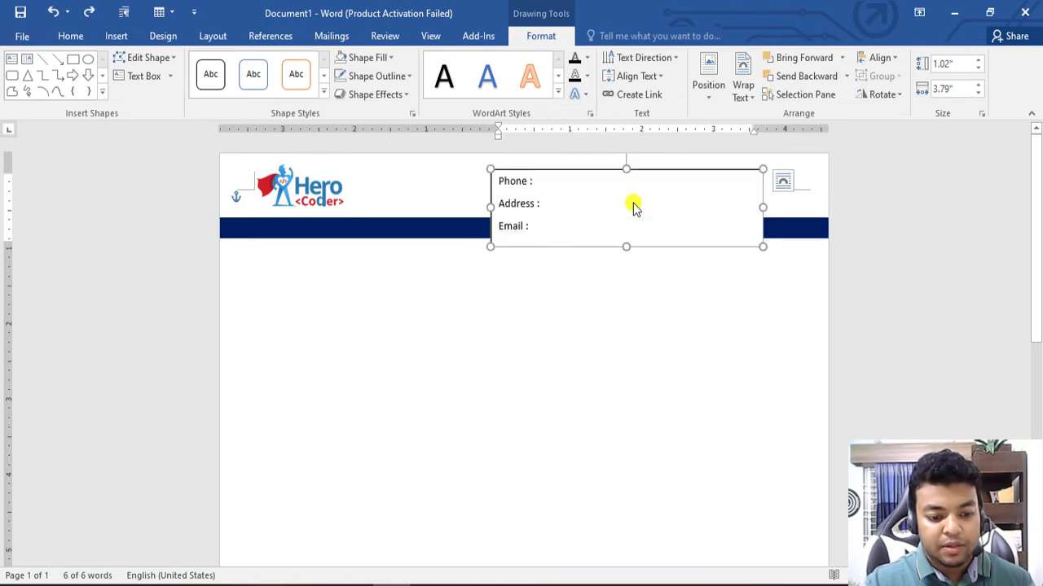
key("ctrl+z")
key("ctrl+z")
key("ctrl+z")
key("ctrl+z")
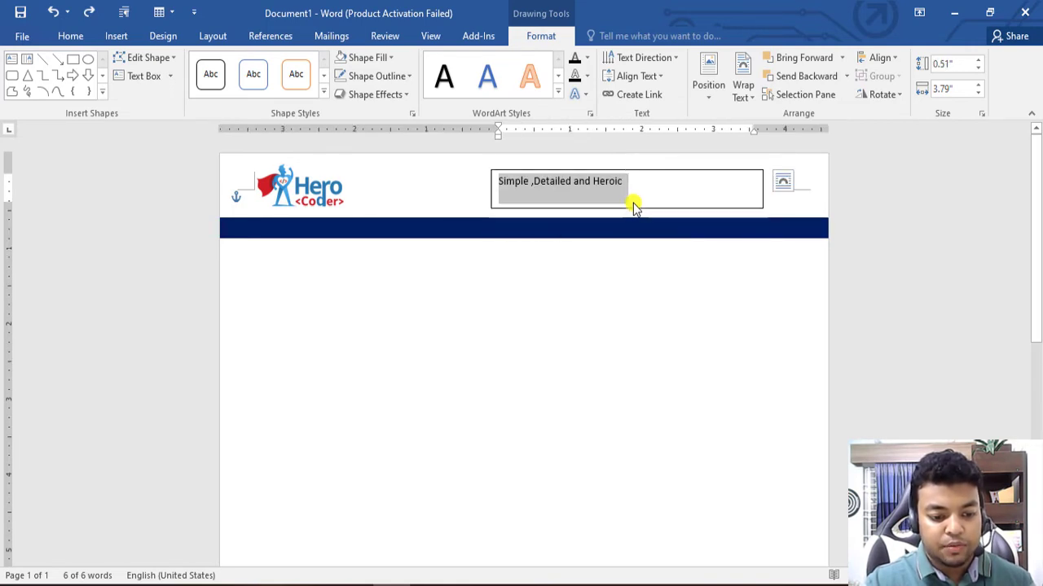
left_click(618, 180)
key("ctrl")
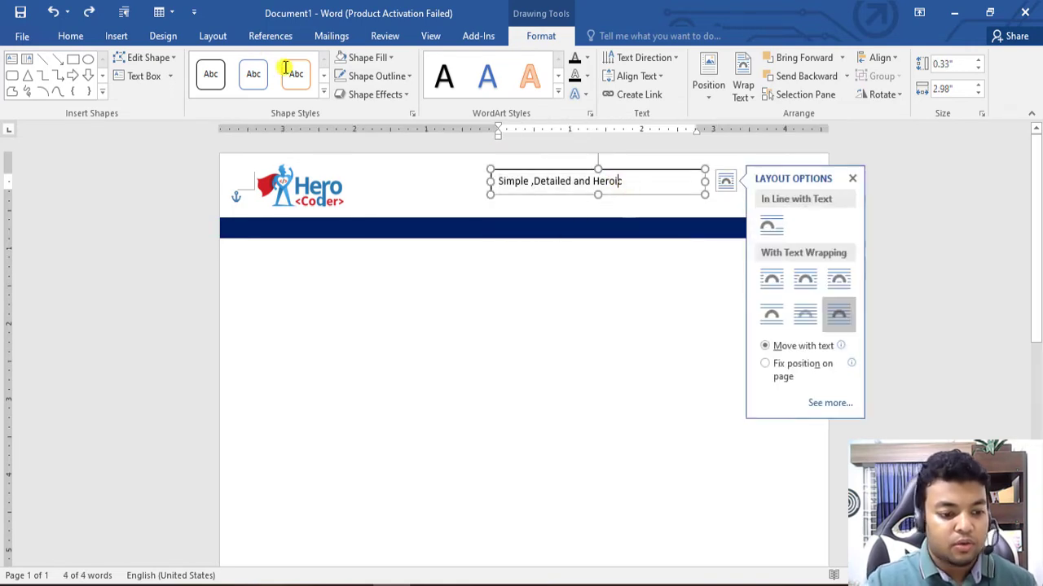
Set the tagline text box to No Fill and No Outline.
left_click(368, 59)
left_click(395, 198)
left_click(388, 60)
left_click(385, 60)
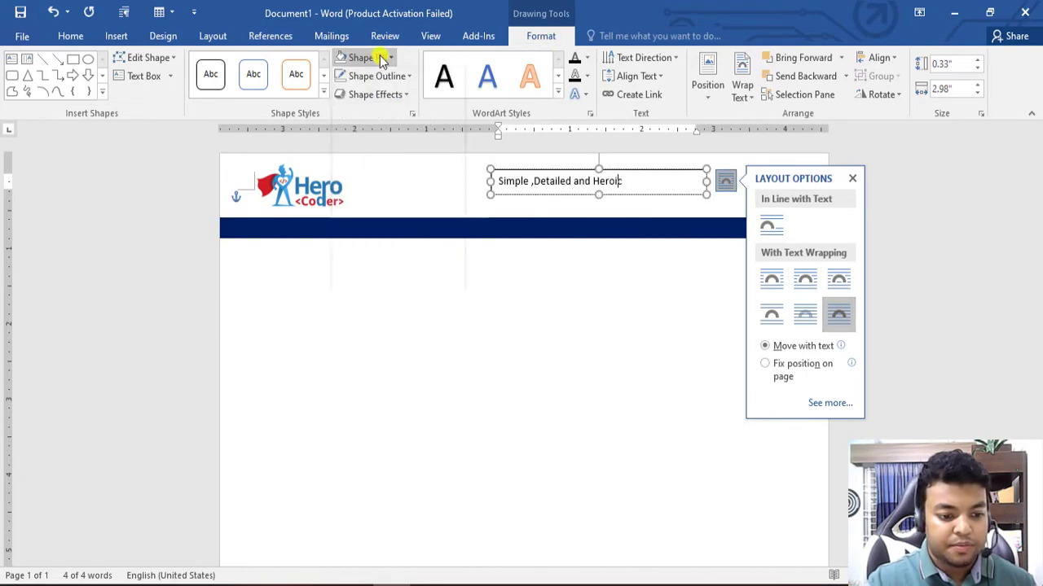
left_click(379, 76)
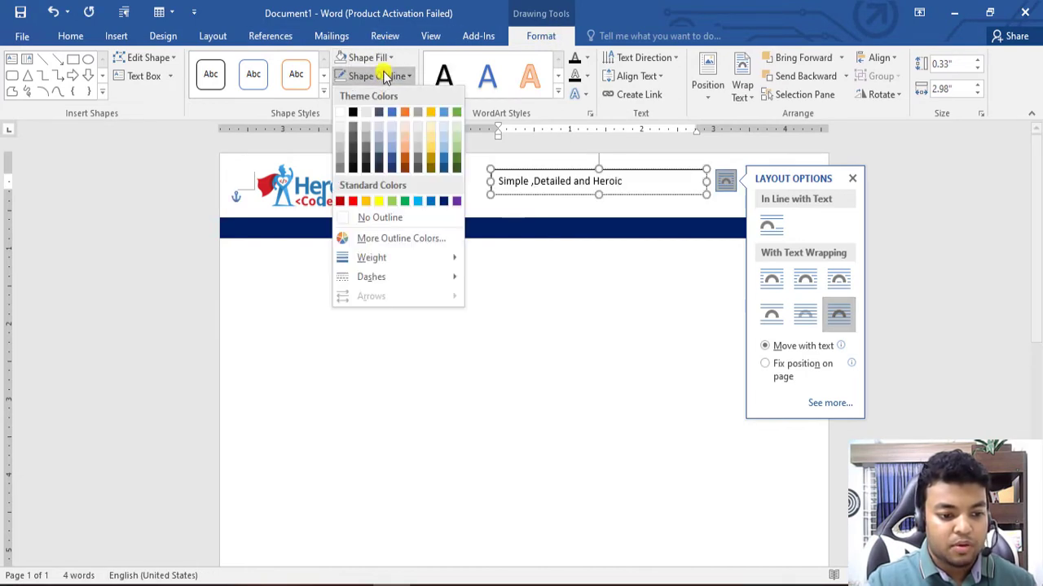
left_click(373, 215)
Set the tagline's font size to 16 and enlarge its text box so the whole tagline fits on one line.
triple_click(619, 182)
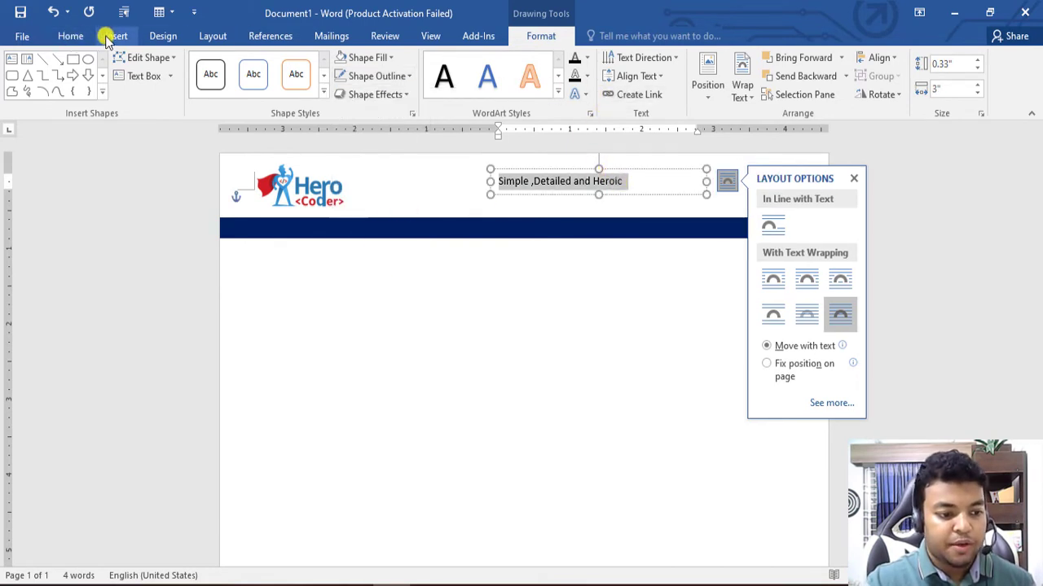
left_click(108, 36)
left_click(75, 36)
left_click(240, 68)
left_click(240, 69)
left_click(240, 69)
left_click(240, 68)
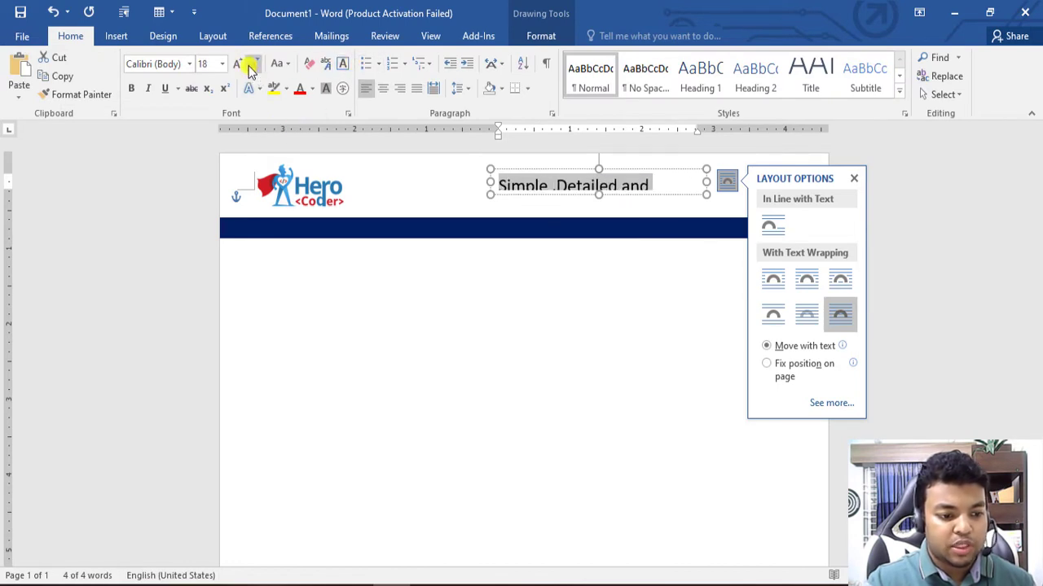
left_click(253, 64)
left_click_drag(700, 194, 736, 205)
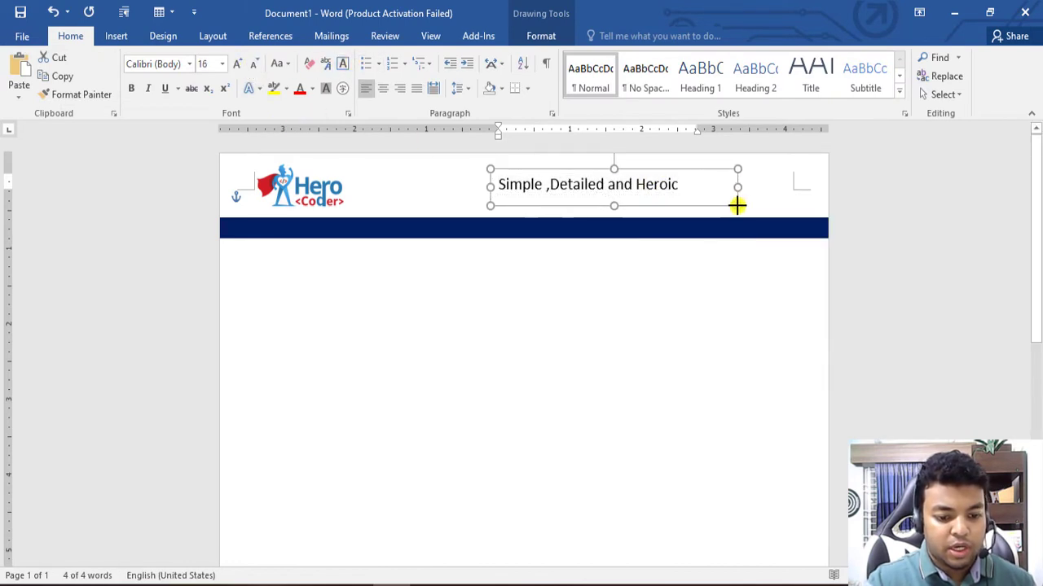
Make the tagline "Simple ,Detailed and Heroic" bold and colour it standard dark blue.
left_click(130, 88)
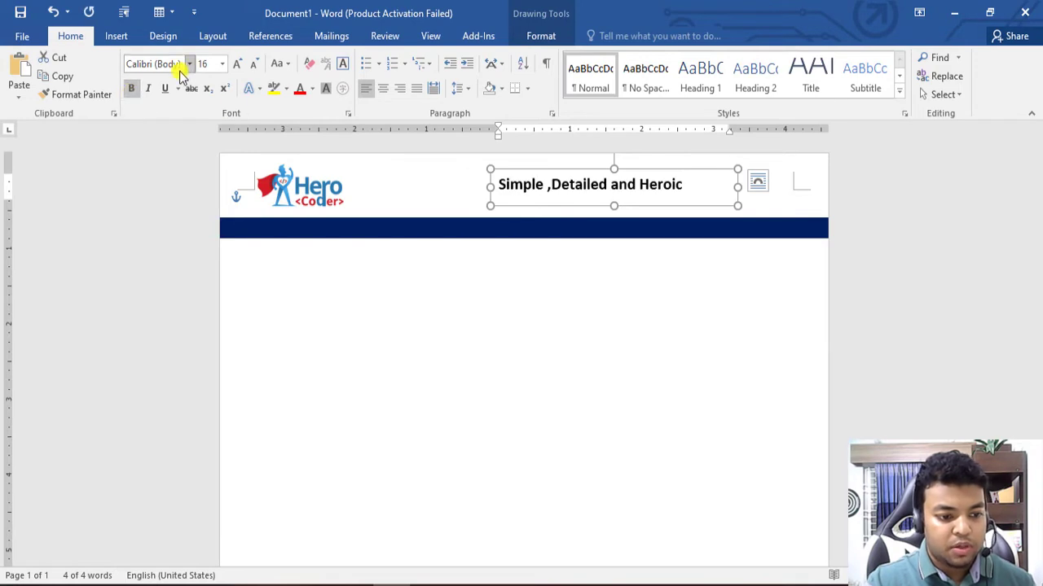
left_click(314, 90)
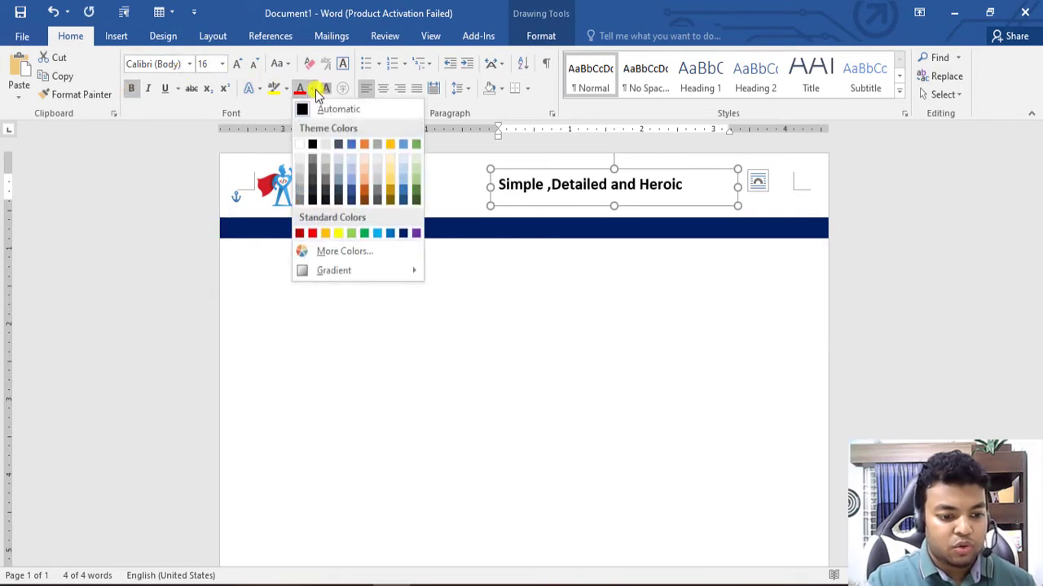
left_click(403, 233)
Increase the tagline's font size to 18 and move its text box to the right end of the header.
triple_click(647, 186)
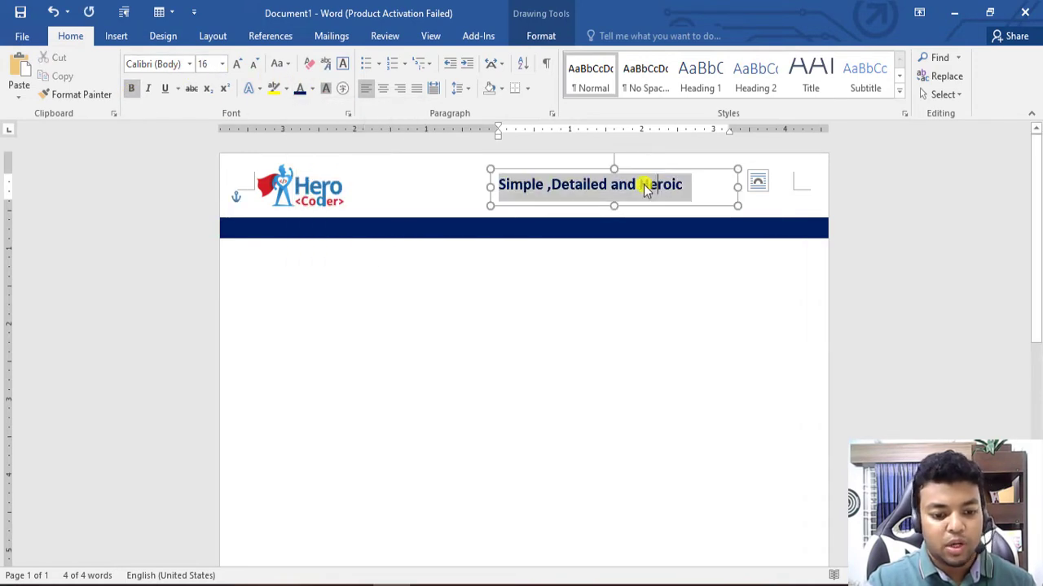
left_click(234, 65)
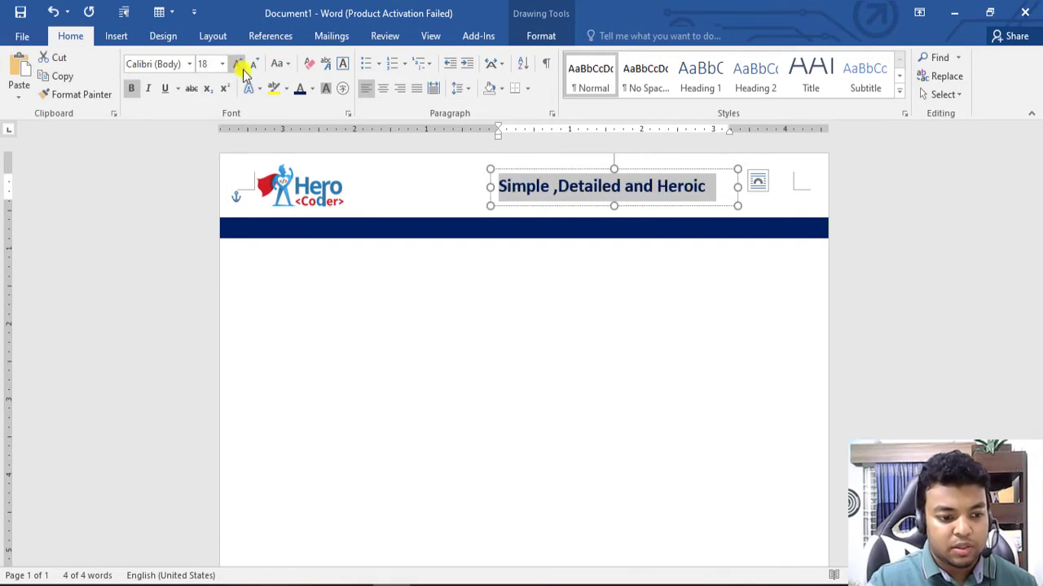
left_click_drag(714, 166, 786, 170)
left_click(573, 233)
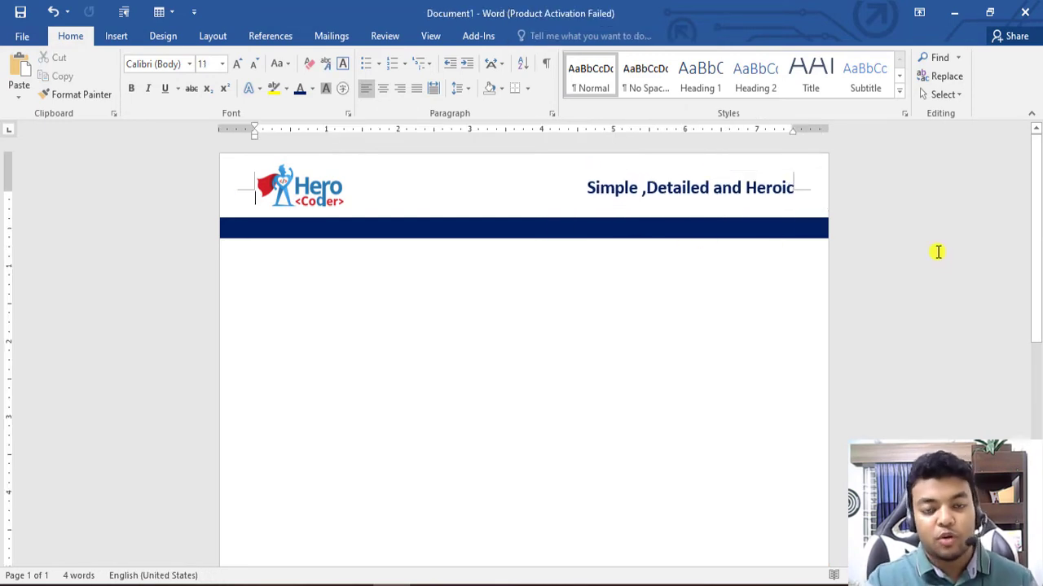
Draw a parallelogram about 5.1" wide and 0.88" high at the bottom left of the page.
scroll(778, 278, "down", 5)
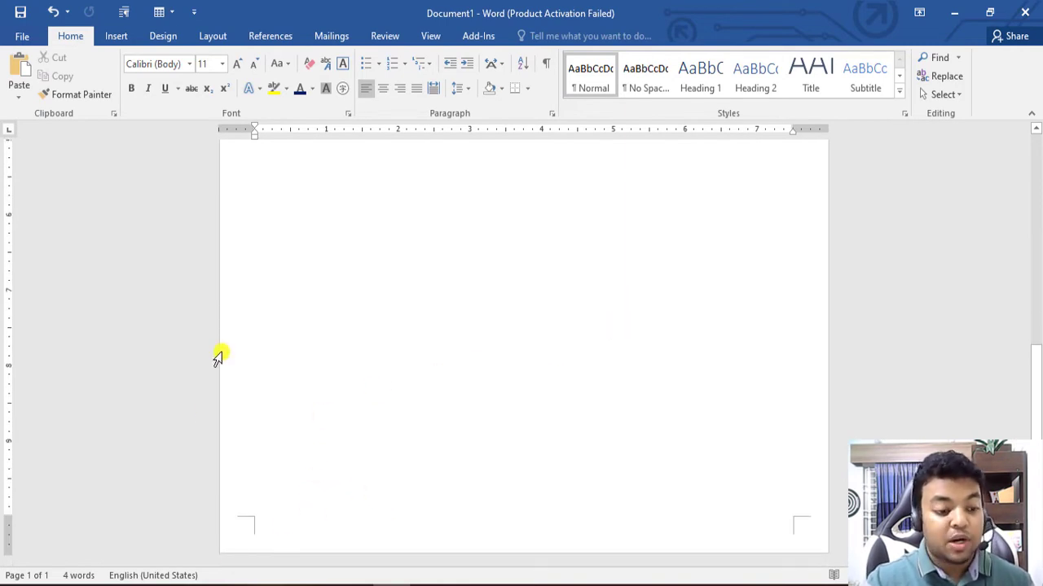
left_click(162, 37)
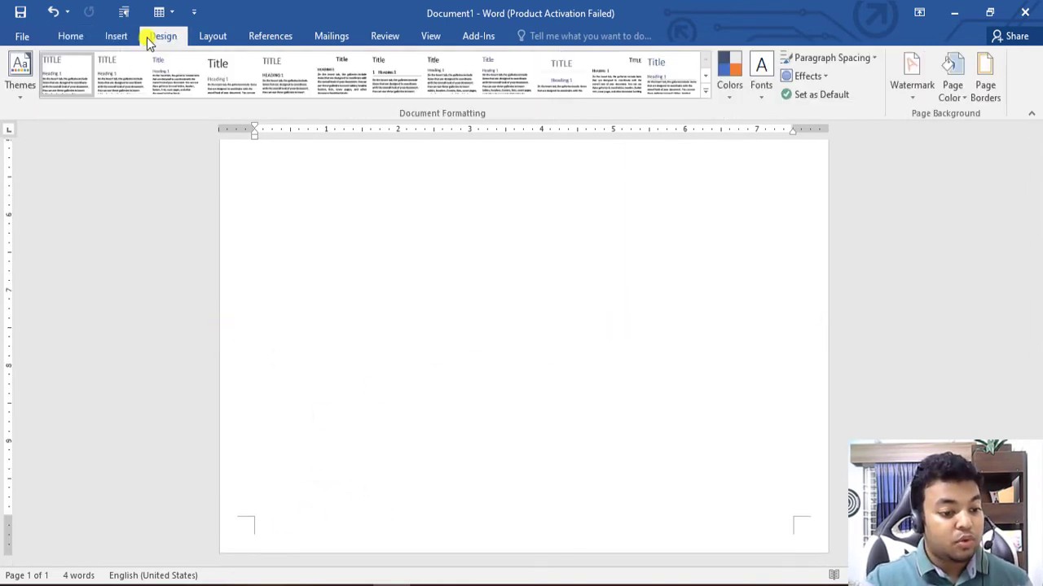
left_click(116, 37)
left_click(209, 86)
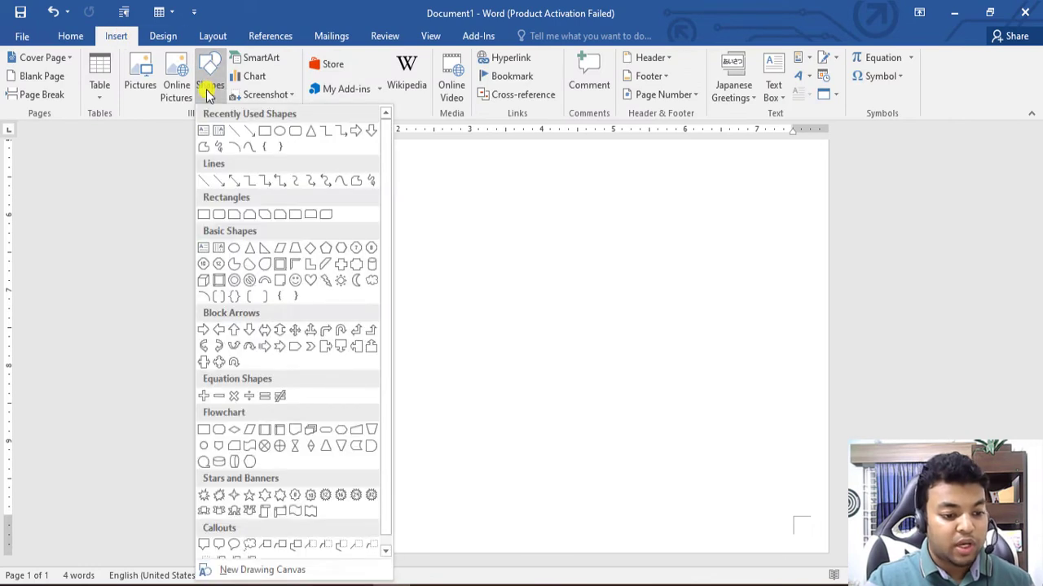
left_click(281, 252)
left_click_drag(236, 469, 602, 535)
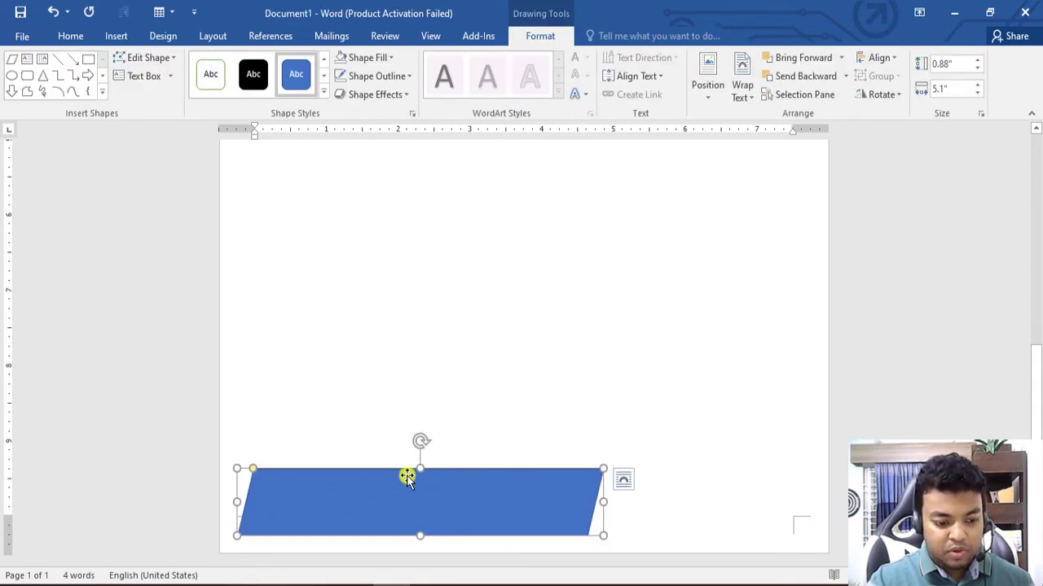
right_click(495, 497)
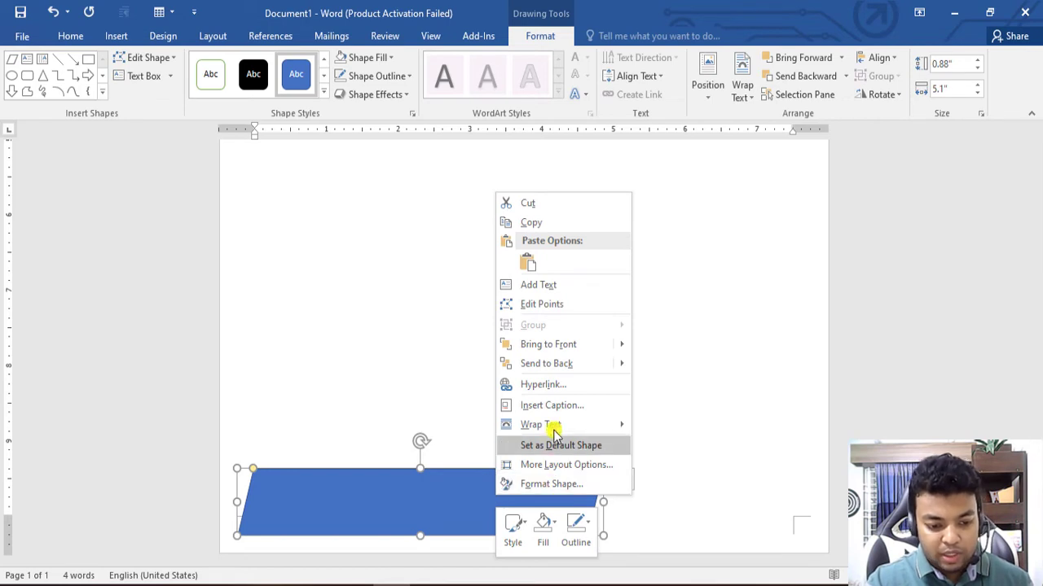
mouse_move(563, 426)
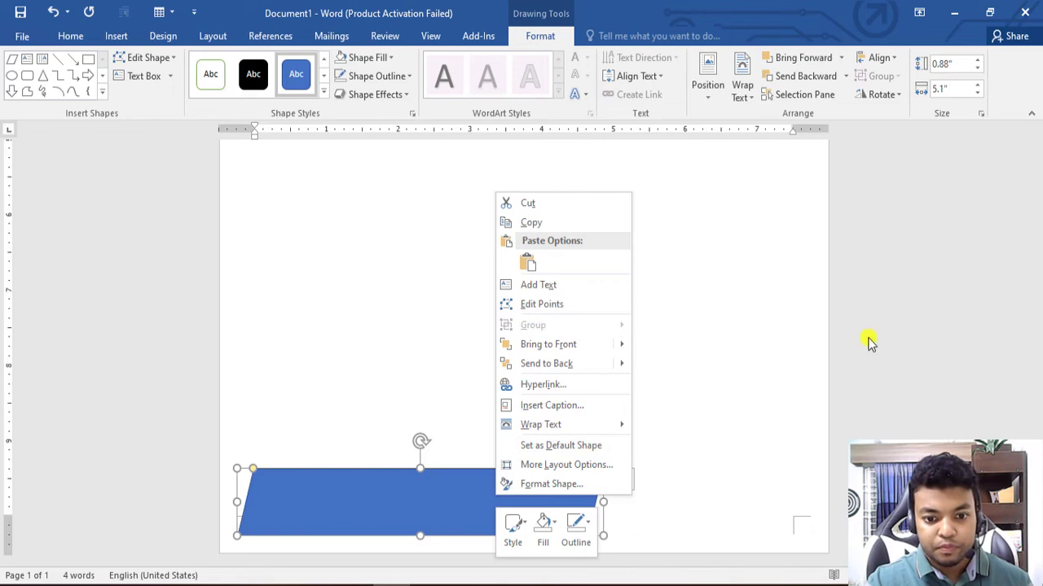
left_click(733, 354)
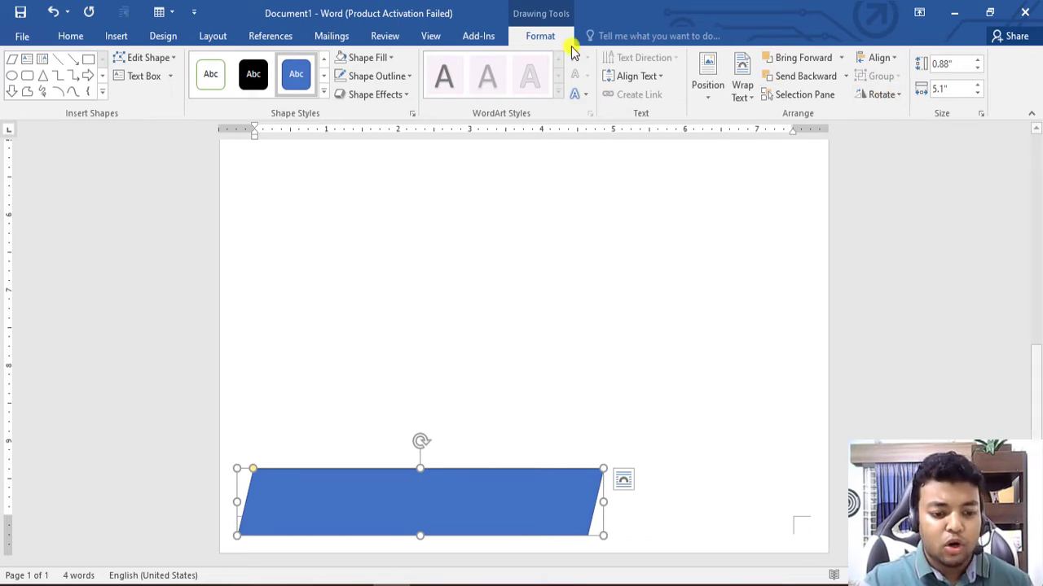
Flip the parallelogram vertically and fit it into the page's bottom-left corner with a height of about 0.95".
left_click(895, 98)
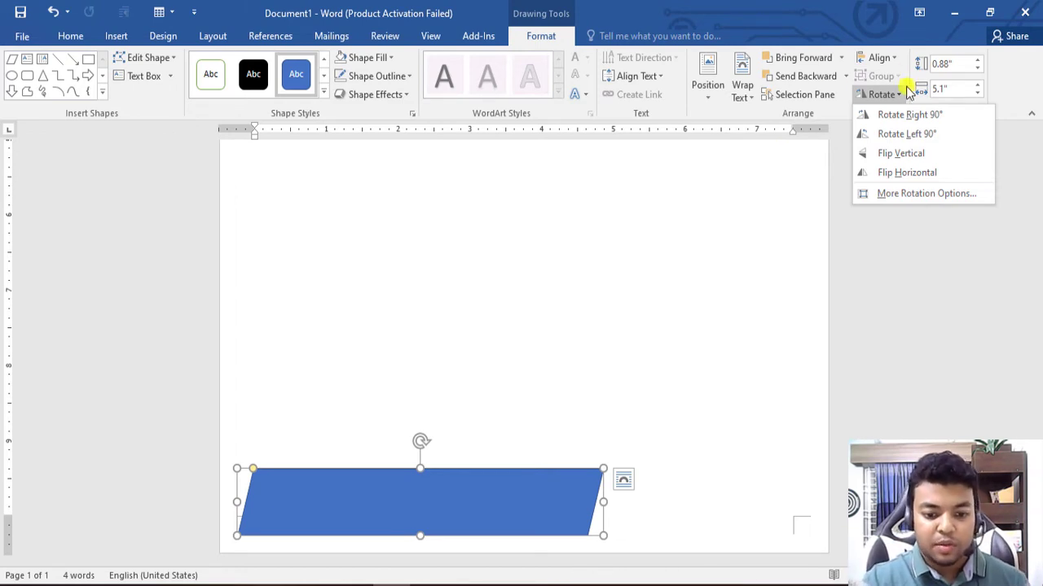
left_click(900, 156)
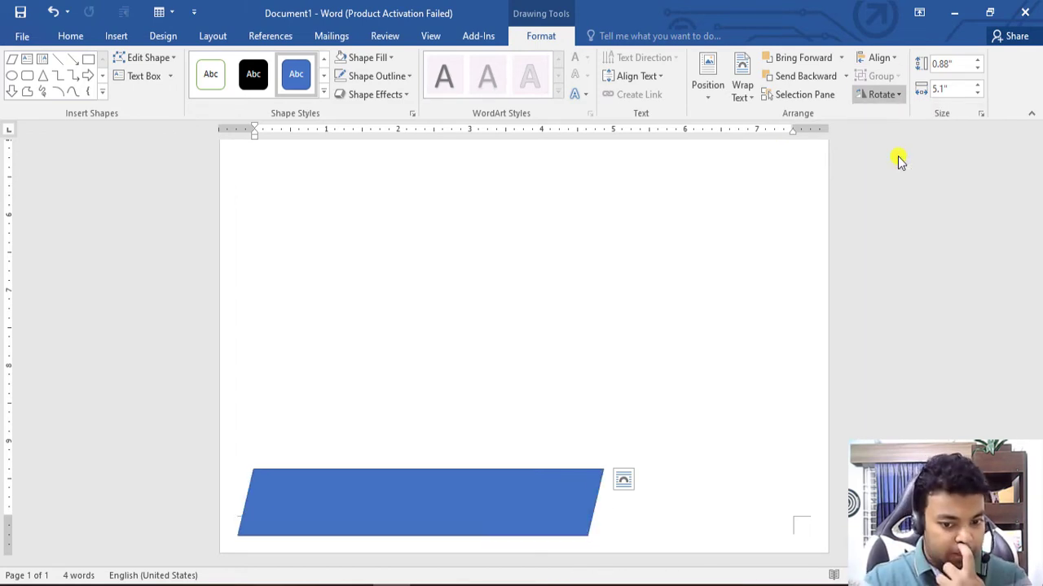
key("ctrl+z")
left_click_drag(551, 501, 502, 520)
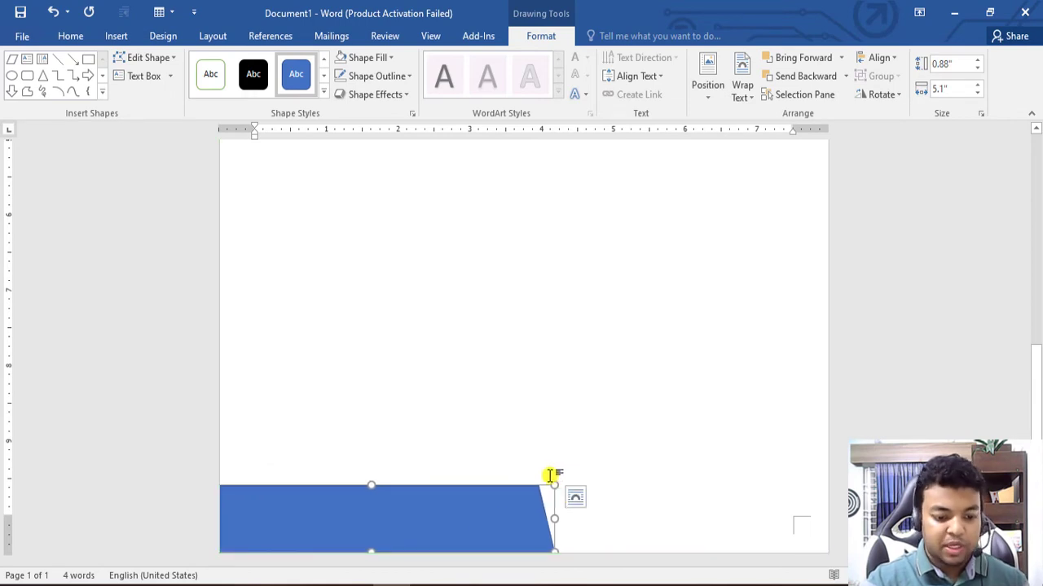
left_click_drag(366, 485, 361, 481)
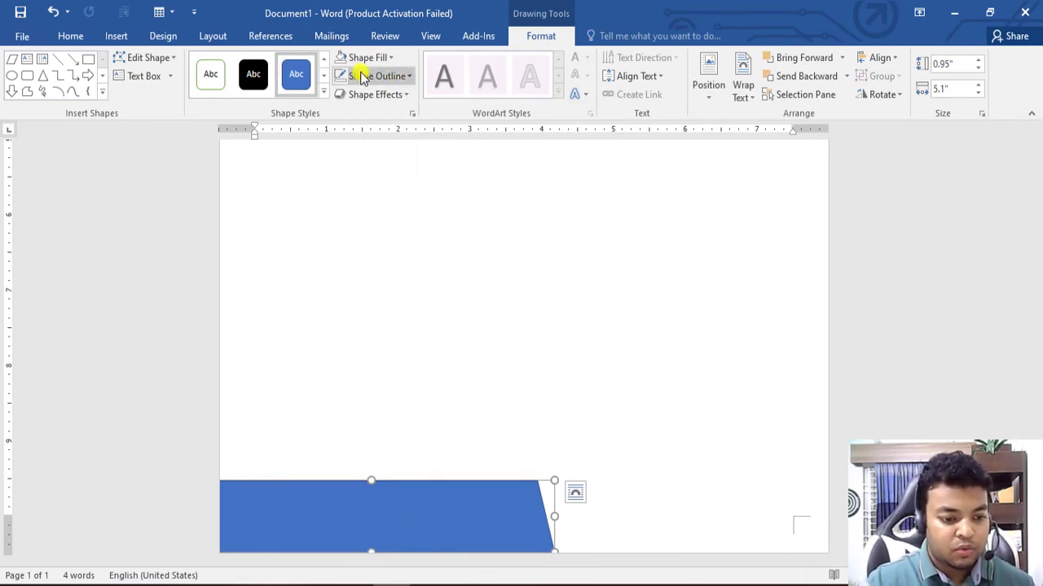
Fill the footer parallelogram with standard dark blue and set it to No Outline.
left_click(383, 58)
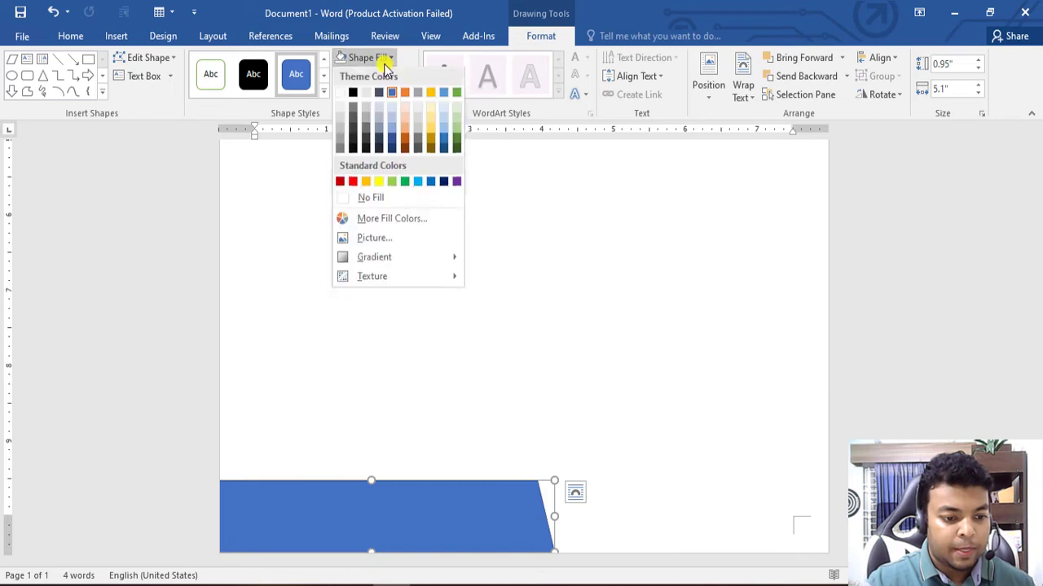
left_click(444, 183)
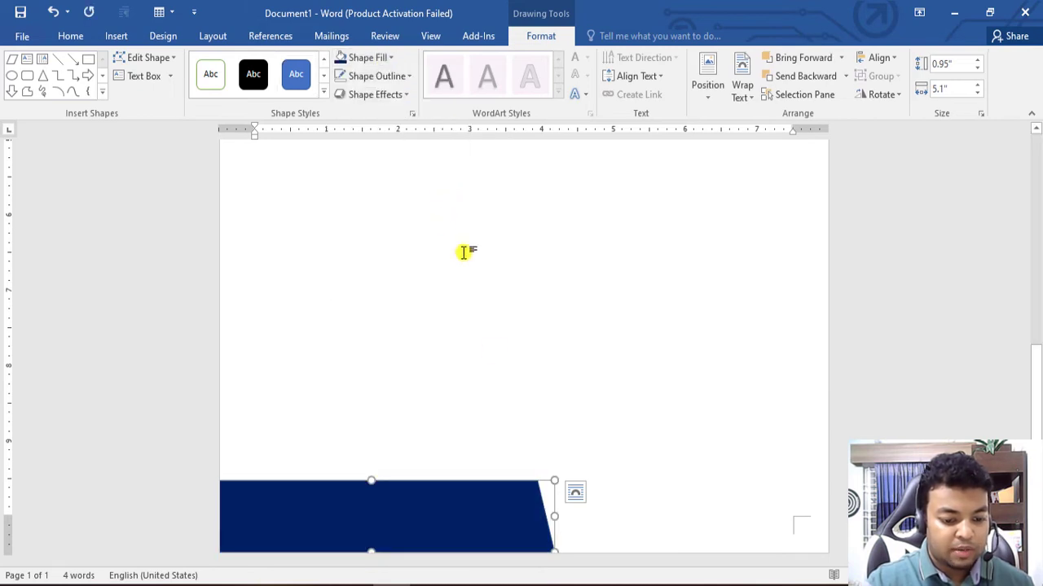
left_click(390, 76)
left_click(381, 217)
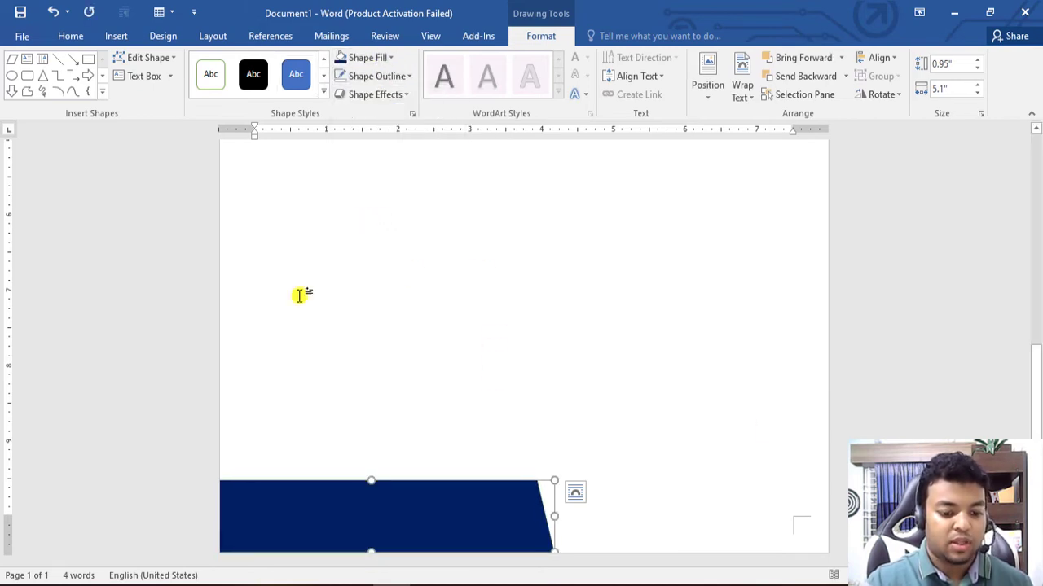
left_click(931, 401)
scroll(486, 480, "down", 8)
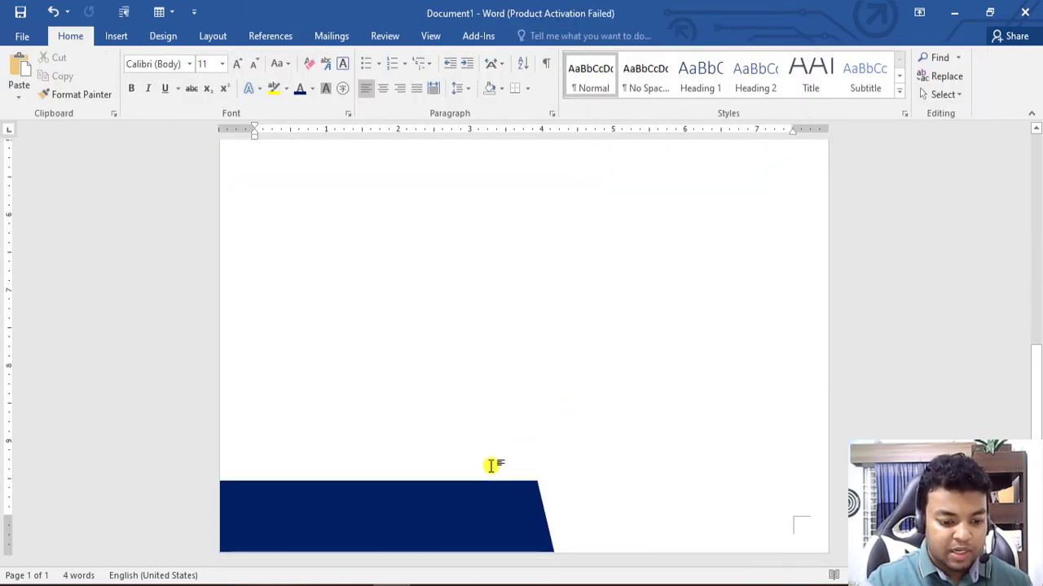
Duplicate the dark blue parallelogram and fit the copy into the page's bottom-right corner with a height of about 0.54".
left_click(481, 498)
key("ctrl+c")
key("ctrl+v")
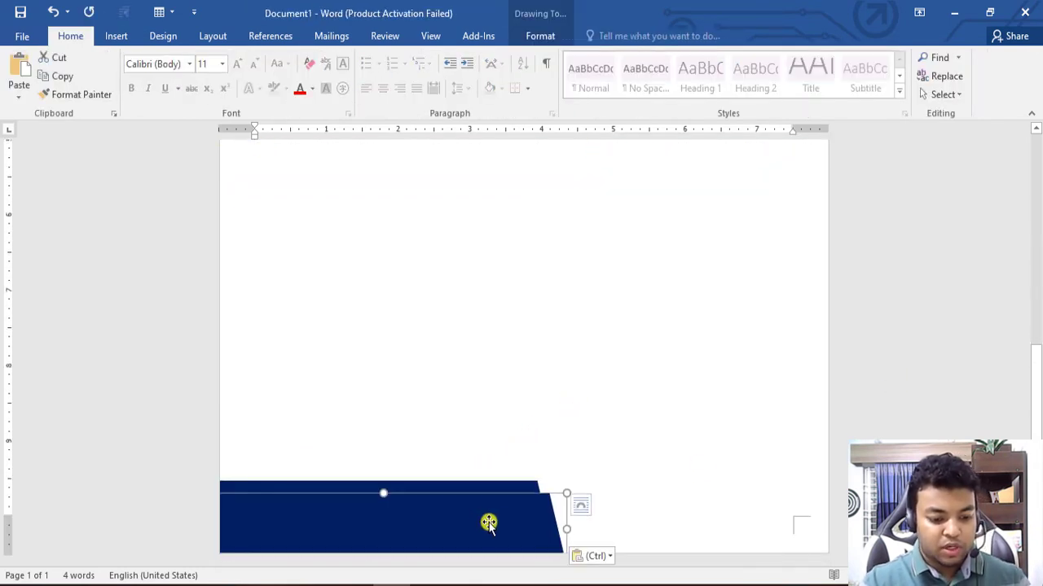
left_click_drag(484, 524, 708, 538)
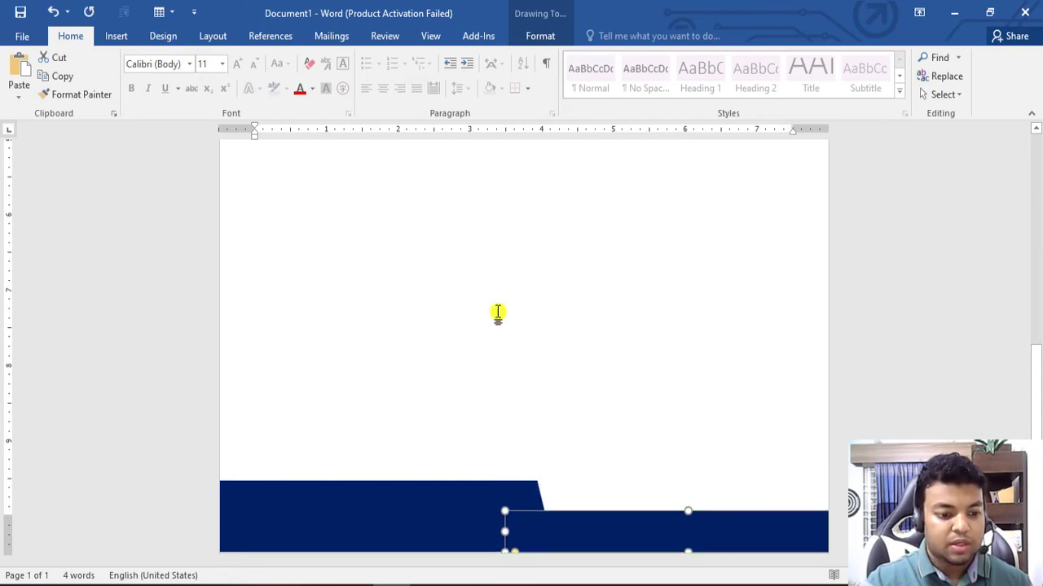
Fill the shorter bottom-right parallelogram with standard blue.
left_click(541, 37)
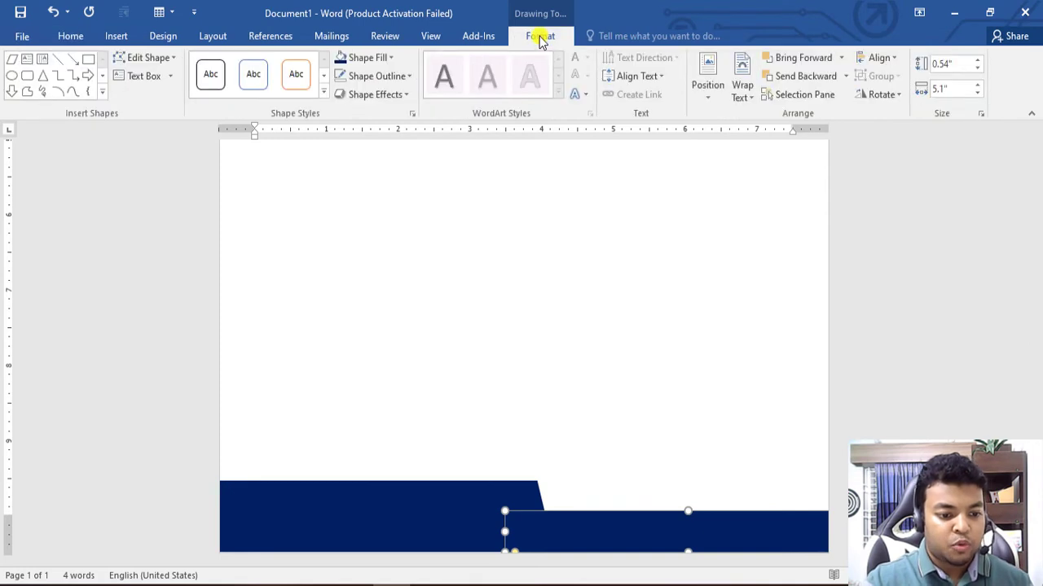
left_click(390, 57)
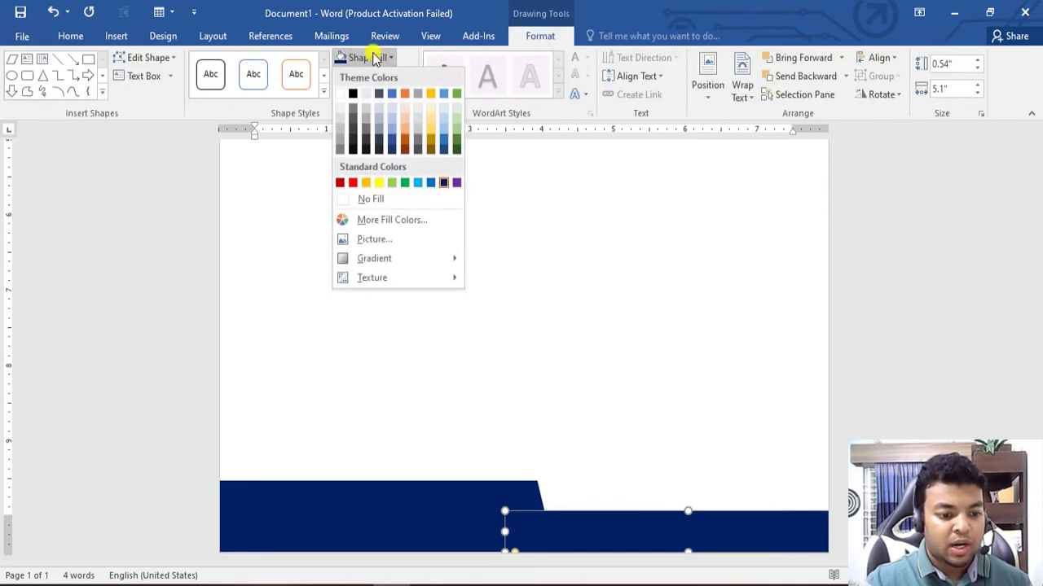
left_click(431, 182)
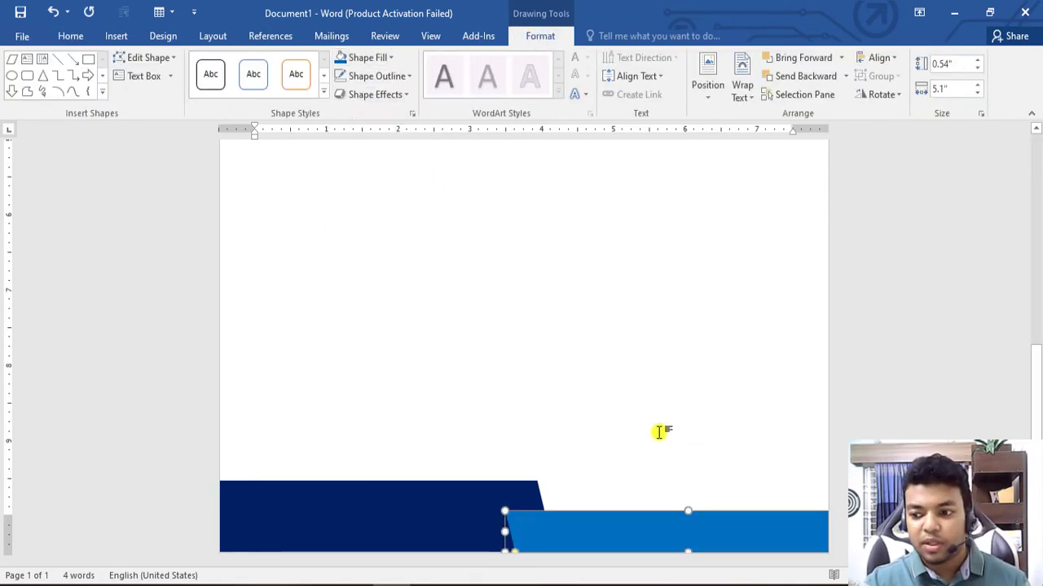
Flip the blue parallelogram vertically and position it so it overlaps the slanted end of the dark blue shape.
mouse_move(620, 534)
left_mouse_down()
mouse_move(499, 530)
mouse_move(633, 535)
left_mouse_up()
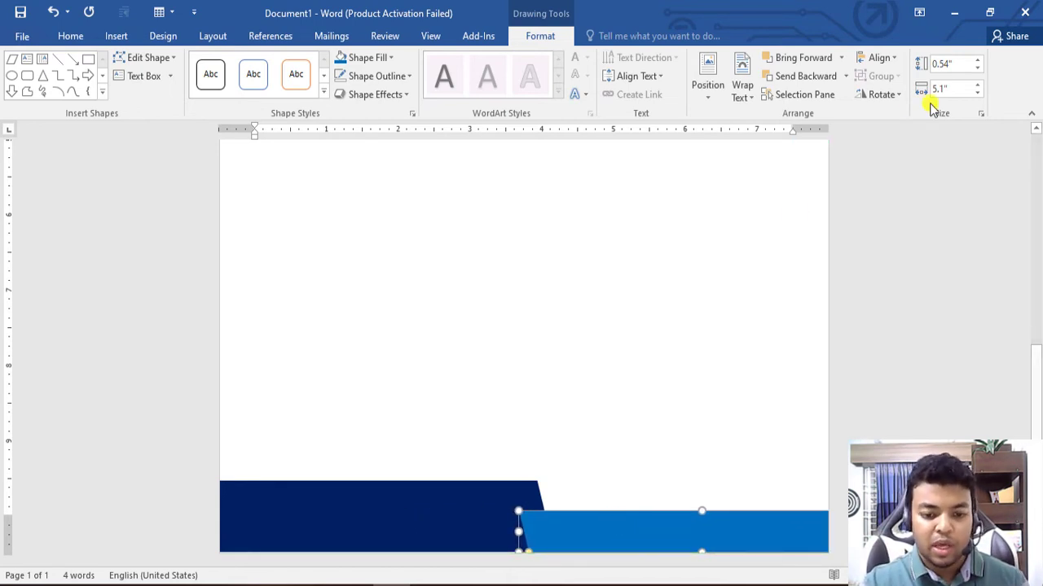
left_click(881, 95)
left_click(891, 149)
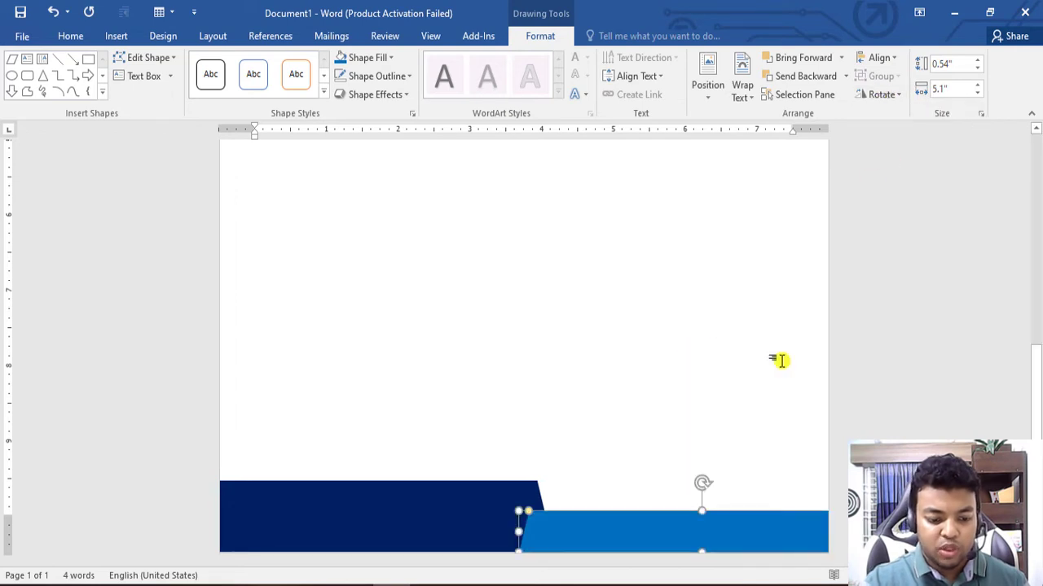
mouse_move(716, 526)
left_mouse_down()
mouse_move(698, 530)
mouse_move(708, 535)
left_mouse_up()
left_click(736, 444)
scroll(737, 442, "down", 5)
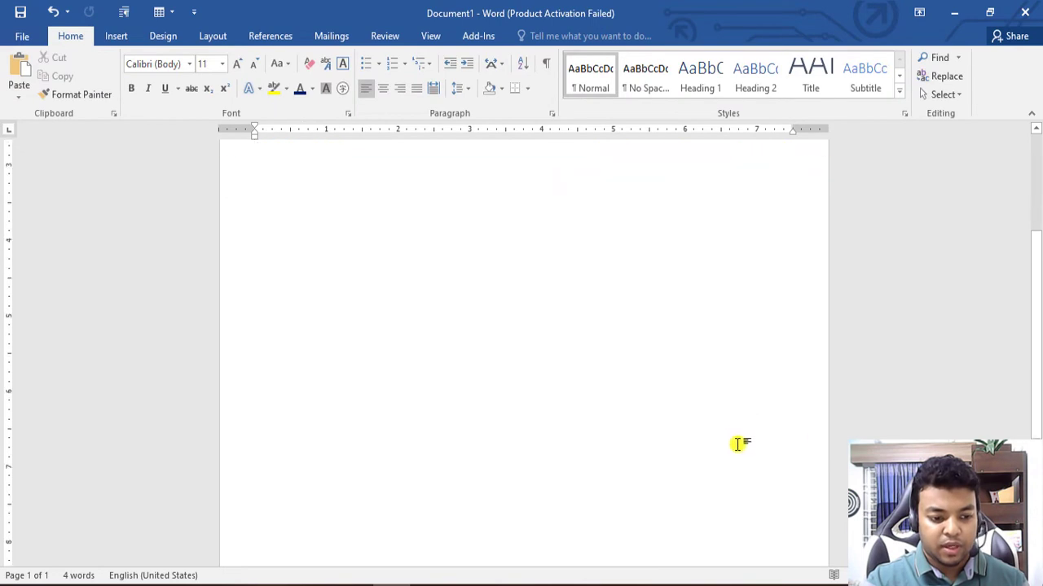
Increase the blue parallelogram's slant and shift it slightly left over the dark blue shape.
left_click(519, 505)
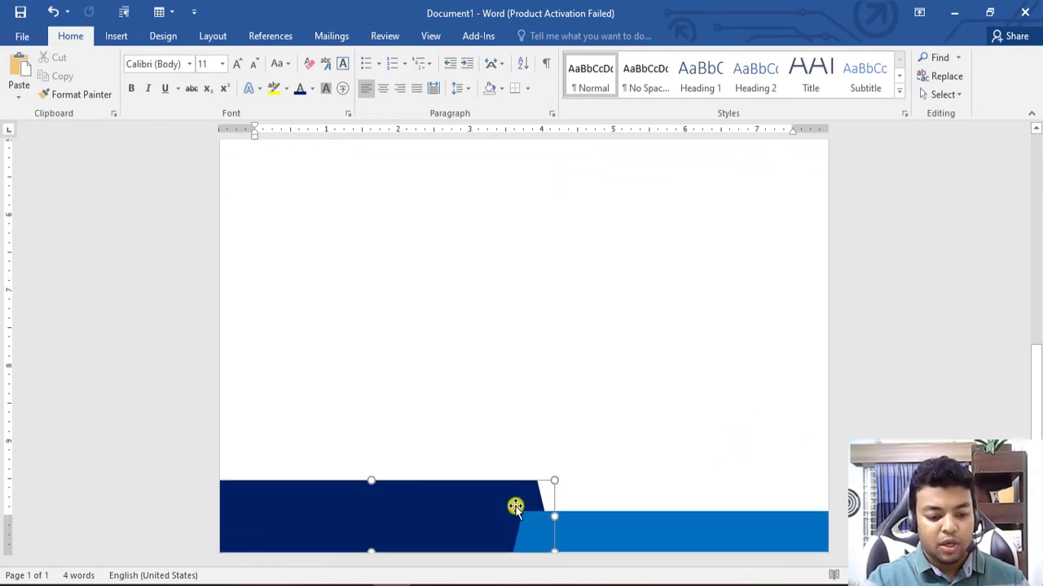
left_click(566, 541)
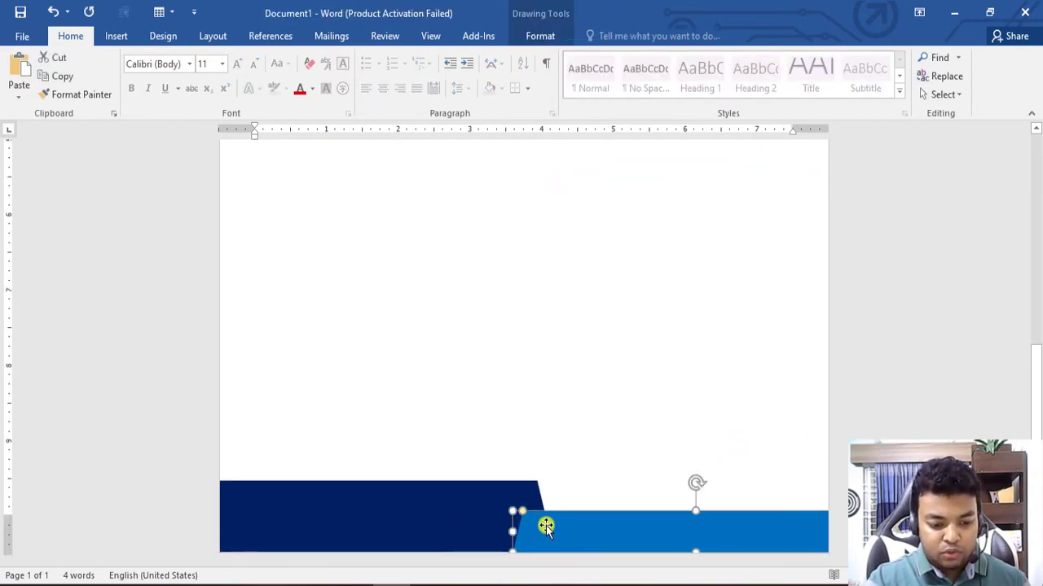
left_click_drag(528, 515, 541, 527)
left_click_drag(611, 546, 597, 551)
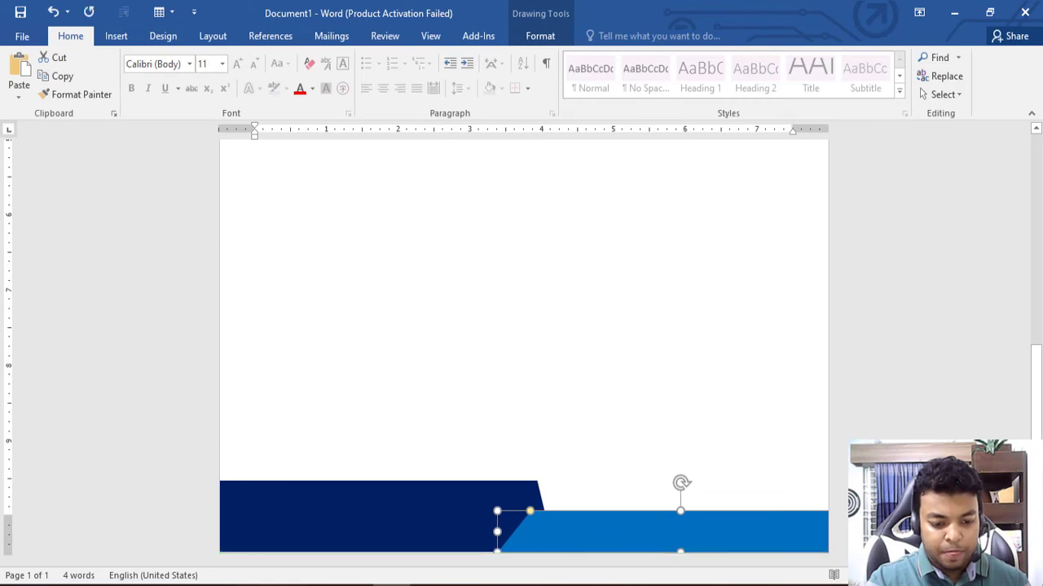
scroll(413, 509, "up", 5)
left_click(413, 508)
scroll(436, 472, "down", 5)
scroll(436, 472, "down", 2)
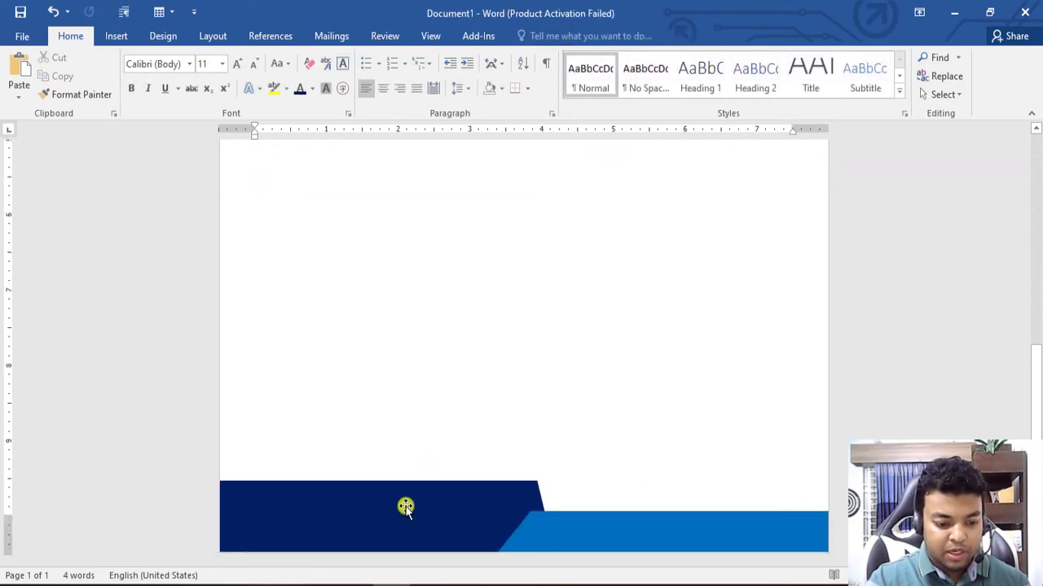
Increase the dark blue parallelogram's slant and widen it, keeping it flush with the page's bottom-left corner.
left_click(426, 512)
left_click_drag(426, 511, 517, 512)
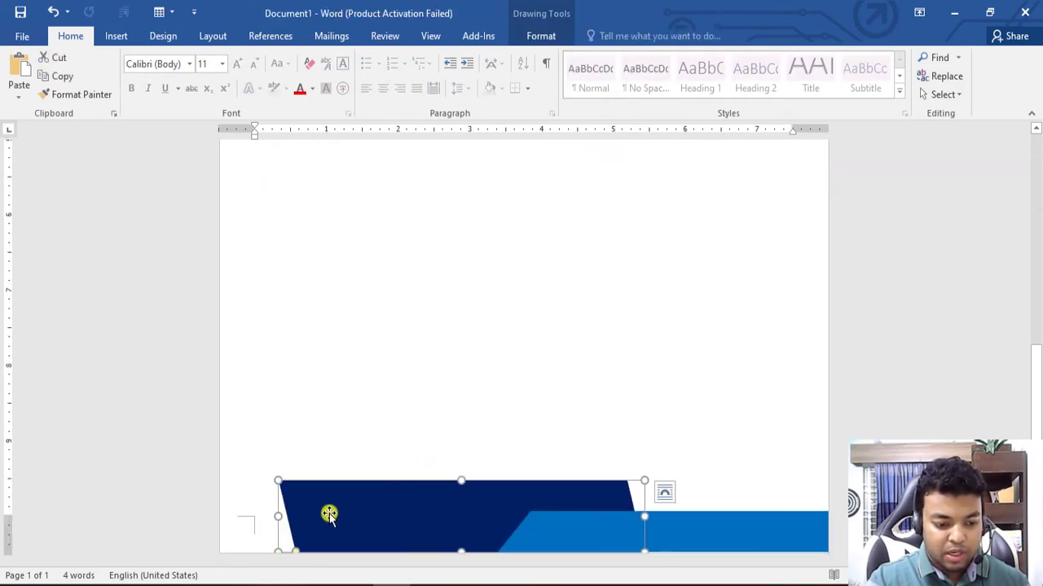
left_click_drag(295, 552, 310, 552)
left_click_drag(276, 516, 255, 516)
left_click_drag(384, 516, 320, 522)
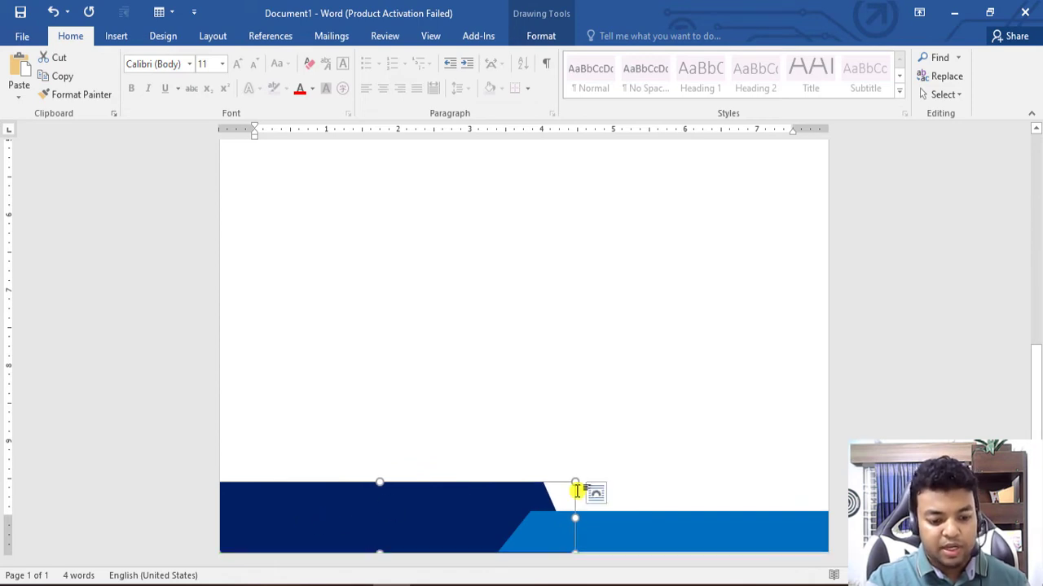
Nudge the blue parallelogram down one increment to align it with the page's bottom edge.
left_click(648, 539)
key("Down")
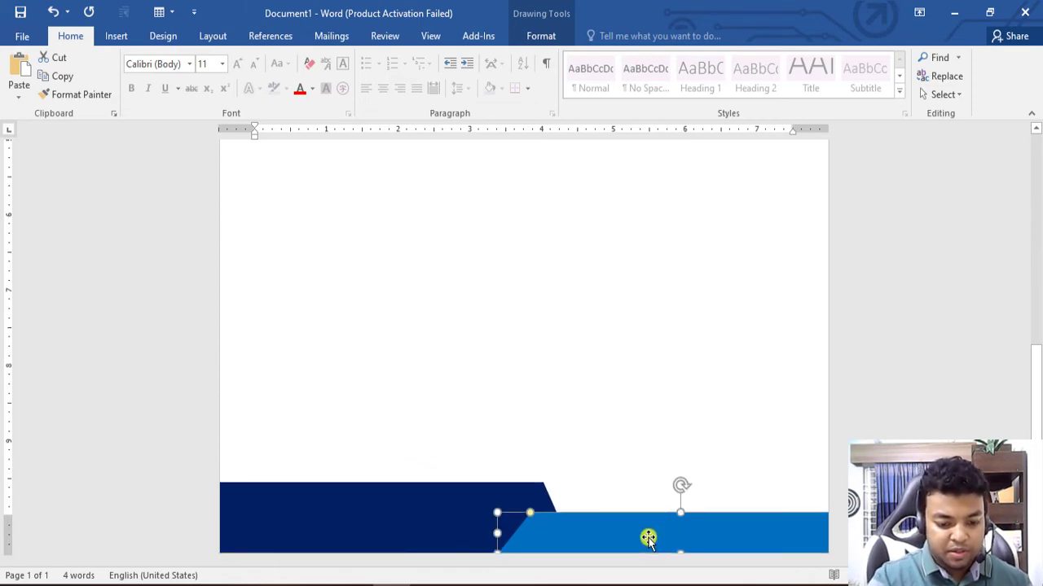
Nudge the dark blue footer parallelogram down one increment against the page's bottom edge.
scroll(418, 494, "up", 8)
scroll(492, 409, "down", 8)
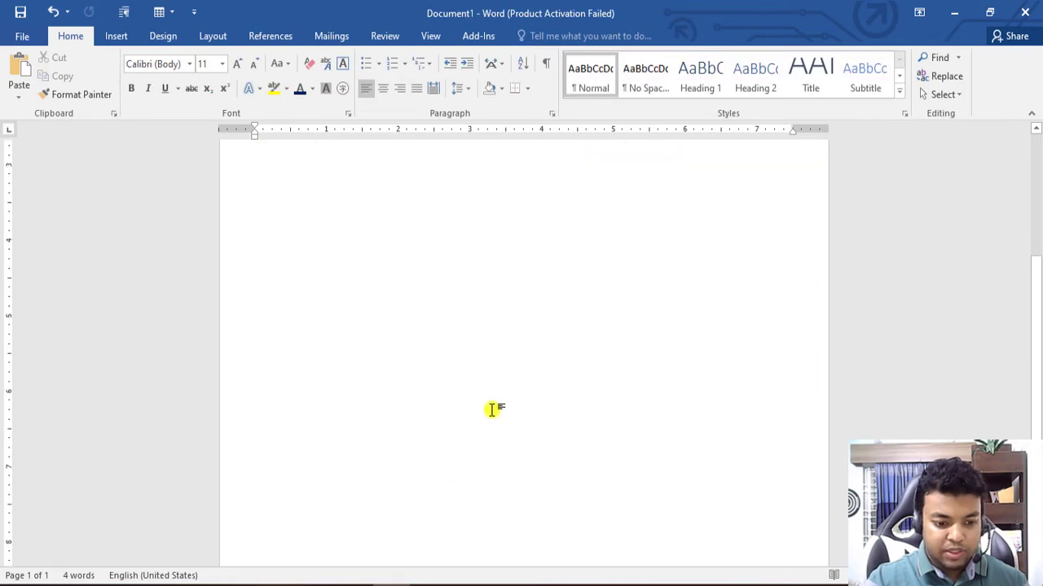
left_click(447, 513)
key("Down")
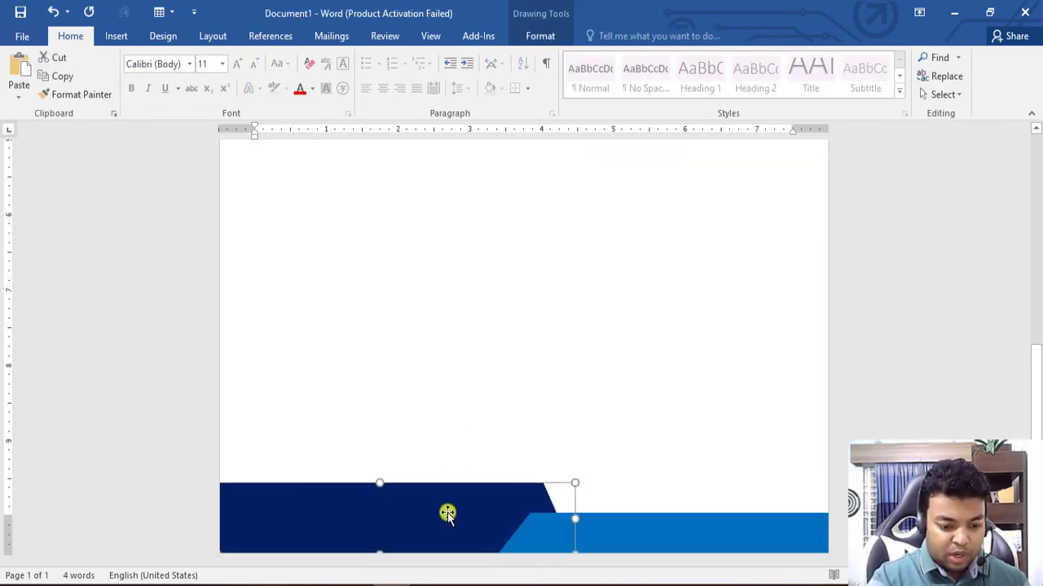
Insert a simple text box and move it down to the blank area just above the footer shapes.
scroll(524, 353, "up", 5)
left_click(55, 137)
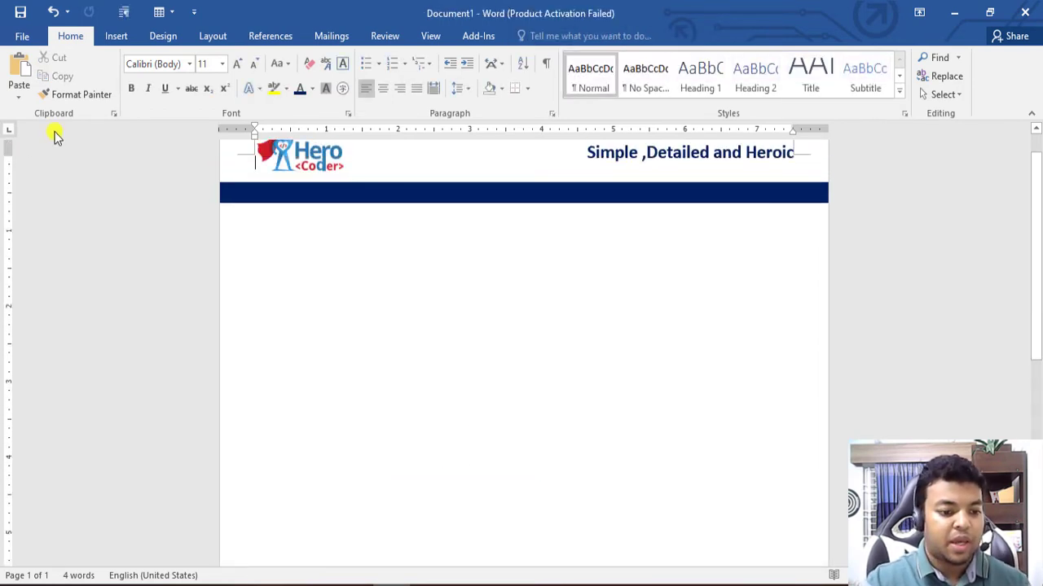
left_click(114, 36)
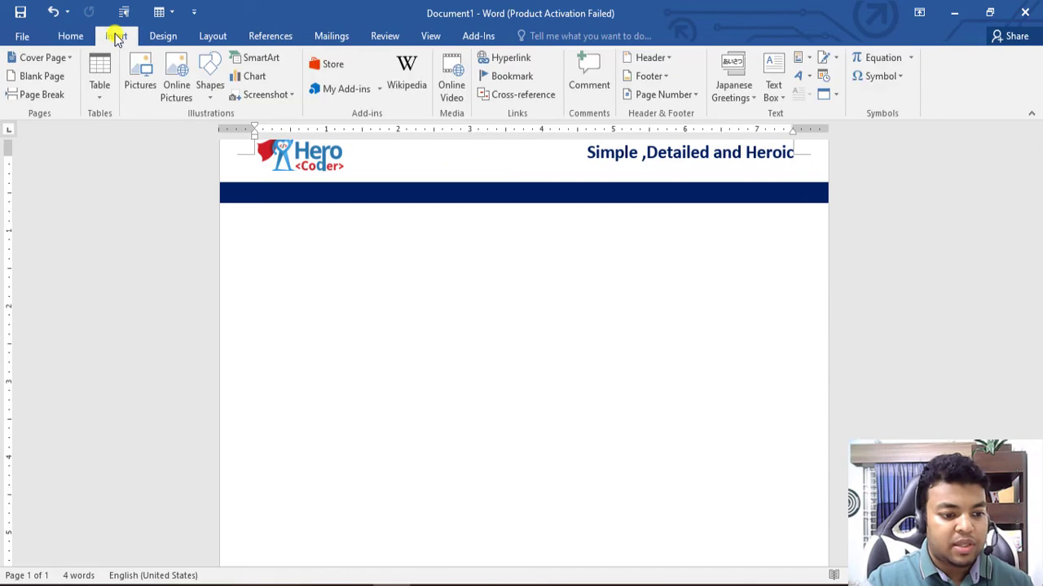
left_click(782, 81)
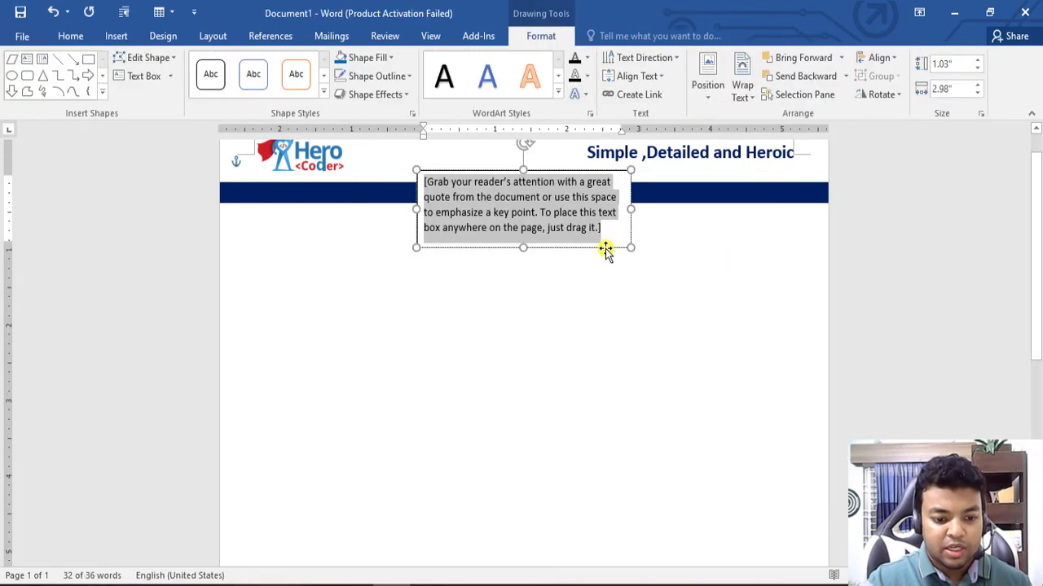
left_click_drag(608, 251, 617, 517)
scroll(532, 324, "down", 4)
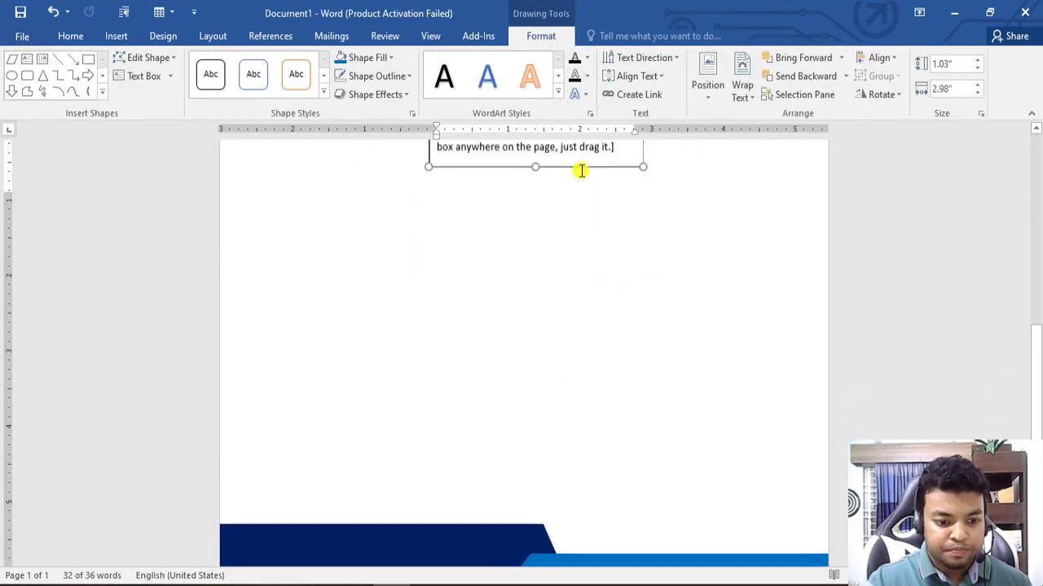
scroll(581, 167, "up", 1)
left_click_drag(578, 197, 580, 487)
scroll(588, 432, "down", 2)
Remove both the fill and the outline of the new text box.
left_click(563, 398)
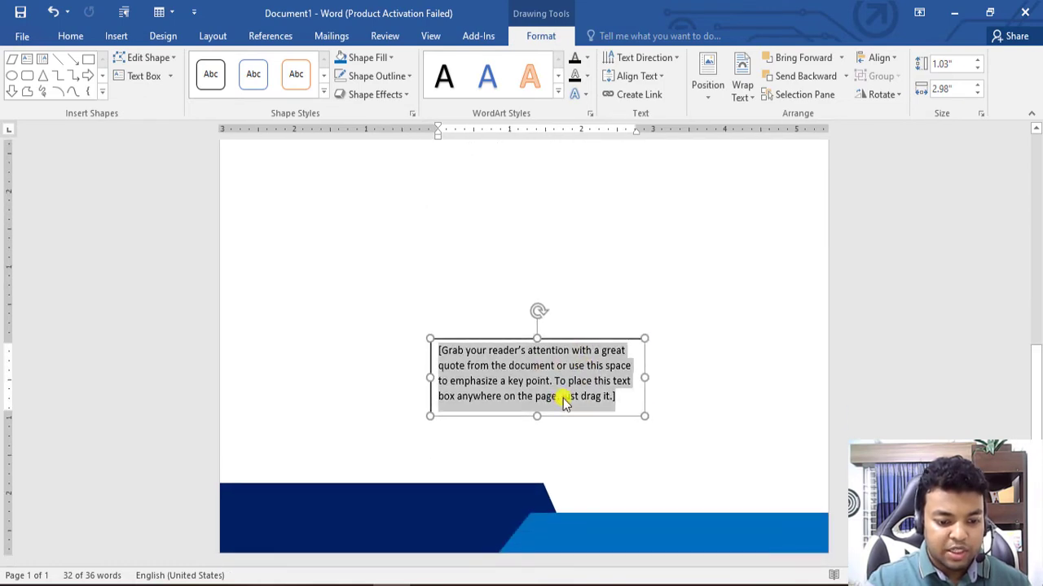
left_click(581, 335)
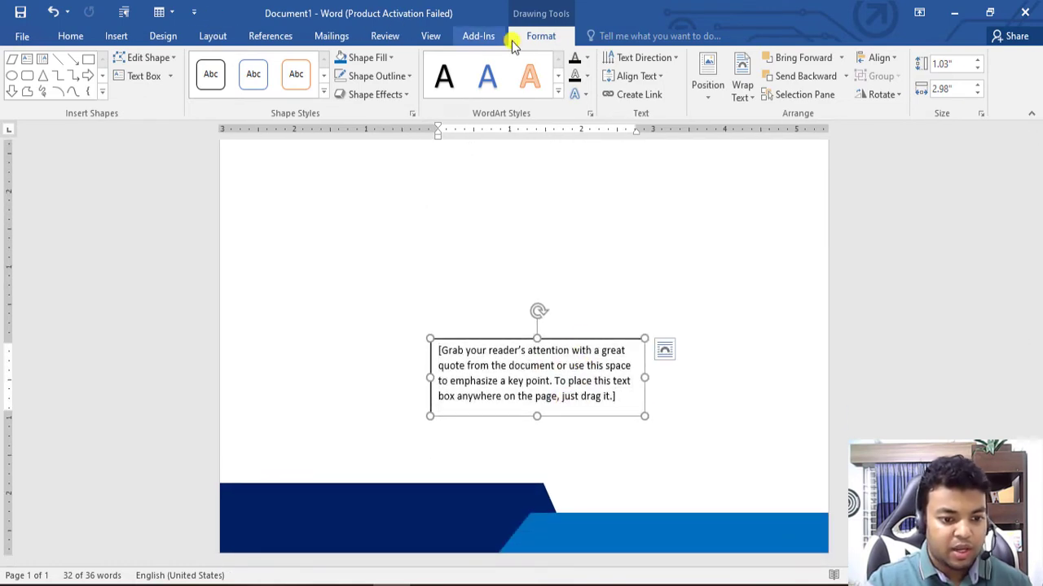
left_click(385, 57)
left_click(381, 200)
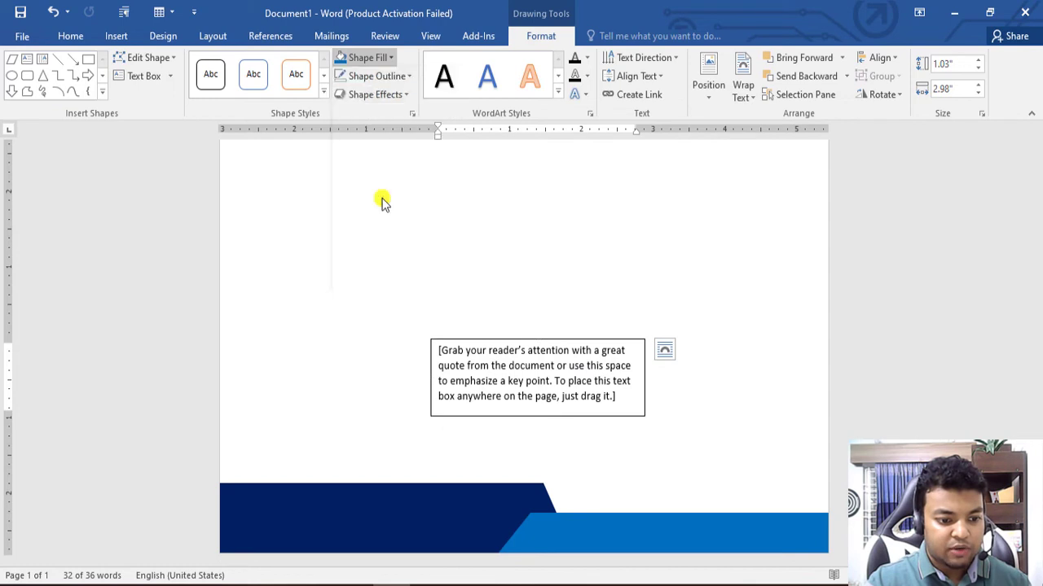
left_click(385, 76)
left_click(379, 218)
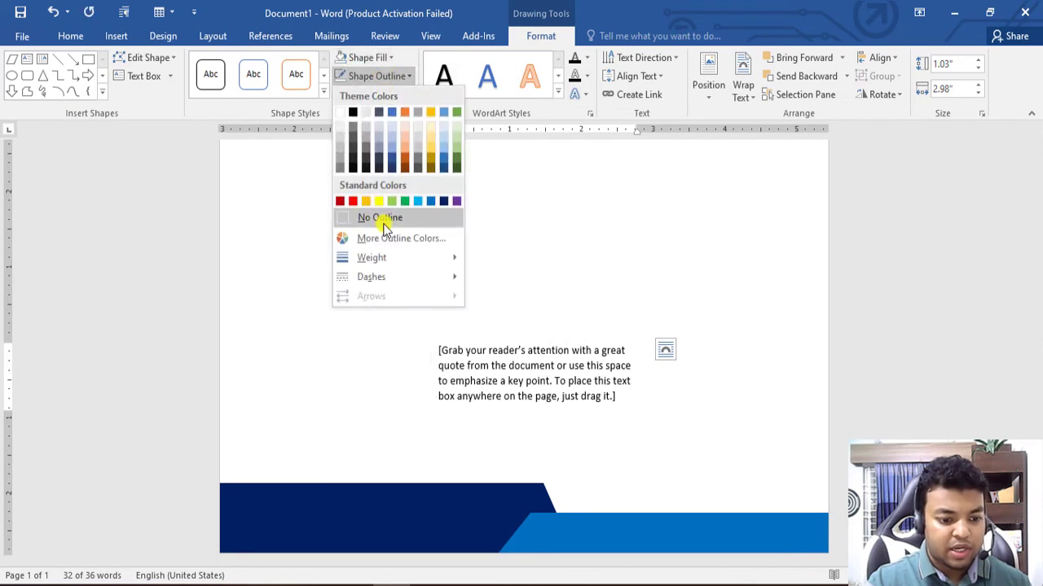
left_click(533, 387)
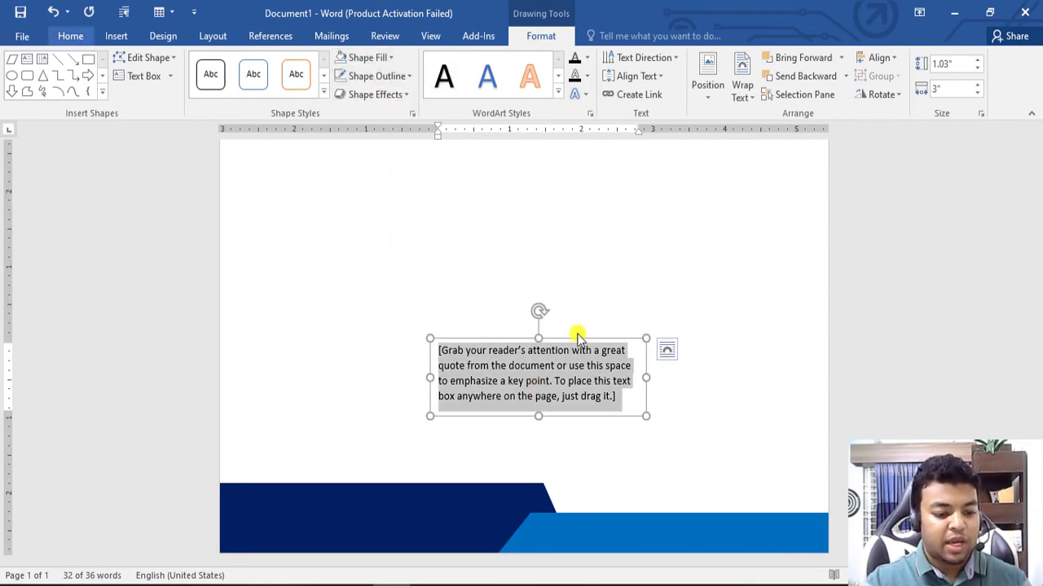
type("www.hero-coder.")
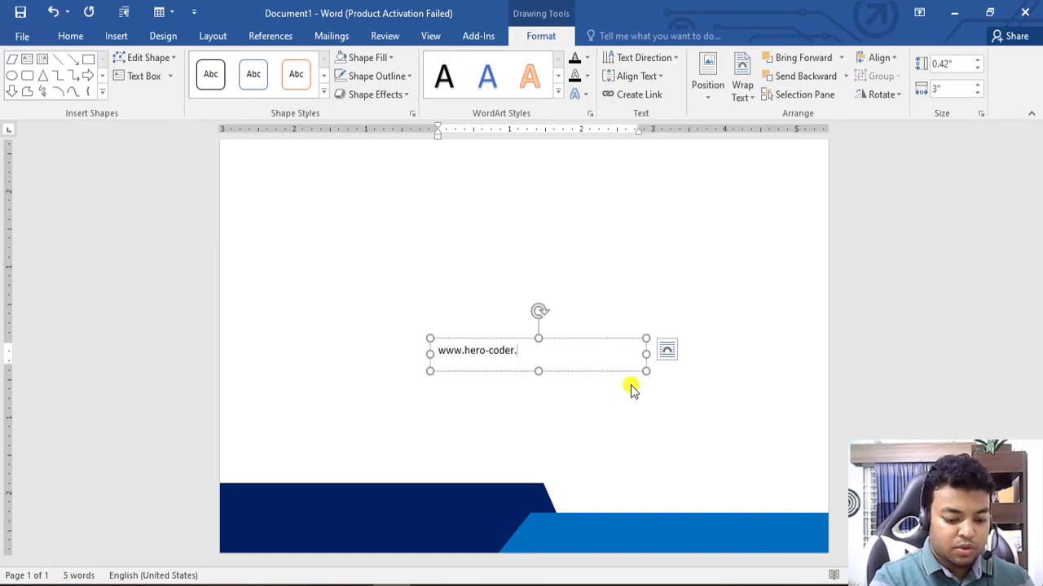
key("ctrl+a")
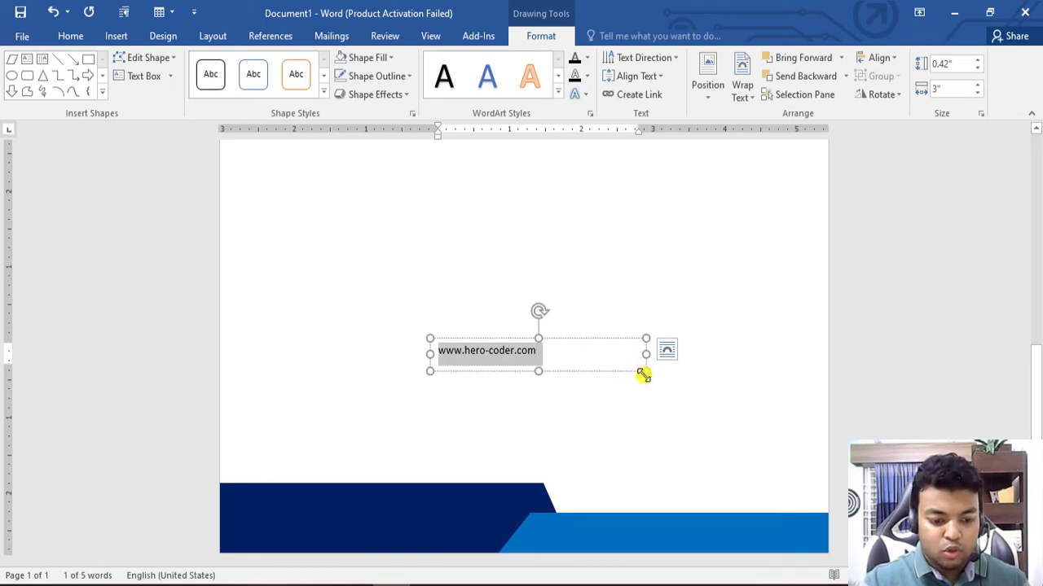
left_click_drag(645, 372, 621, 375)
Format the website text as 14 pt bold and move its text box down to just above the blue parallelogram.
key("ctrl+a")
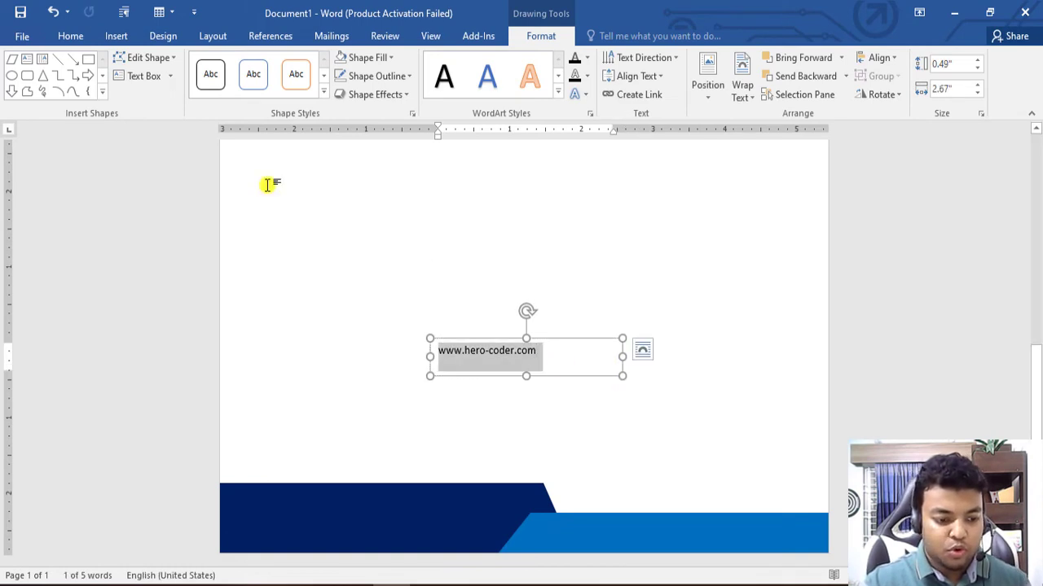
left_click(71, 36)
left_click(237, 63)
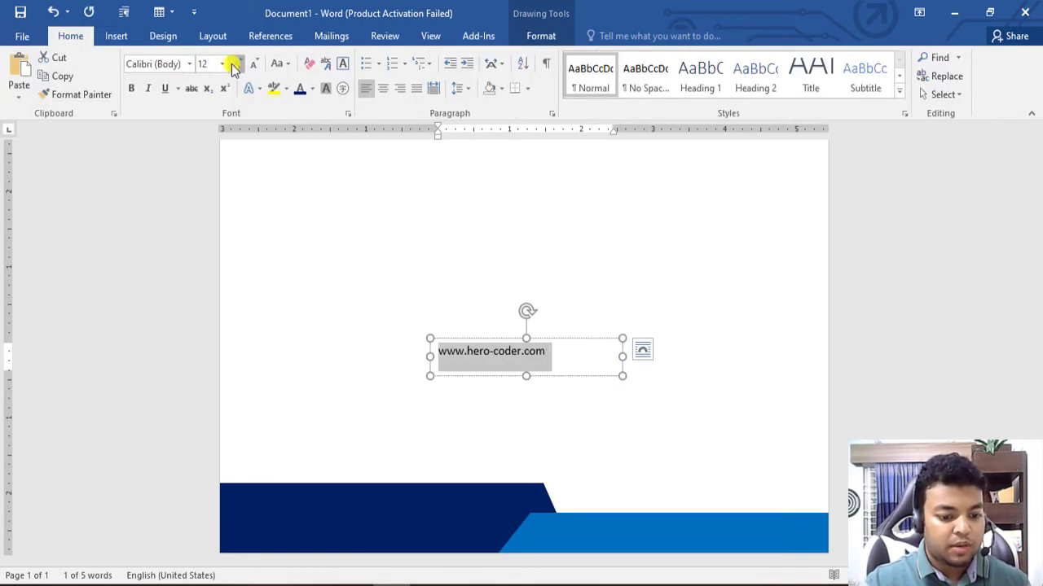
left_click(237, 64)
left_click(131, 87)
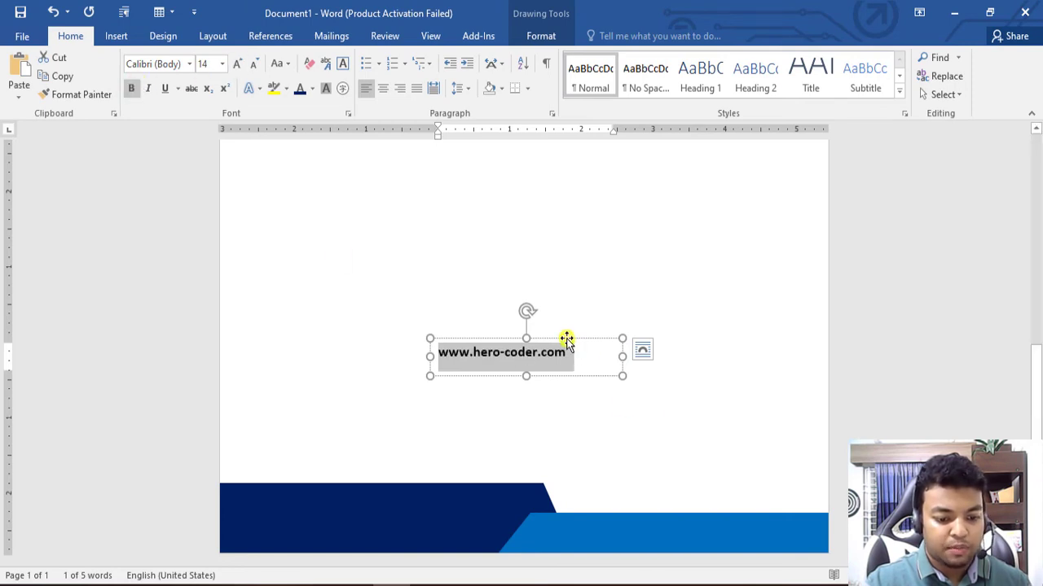
left_click_drag(577, 348, 689, 523)
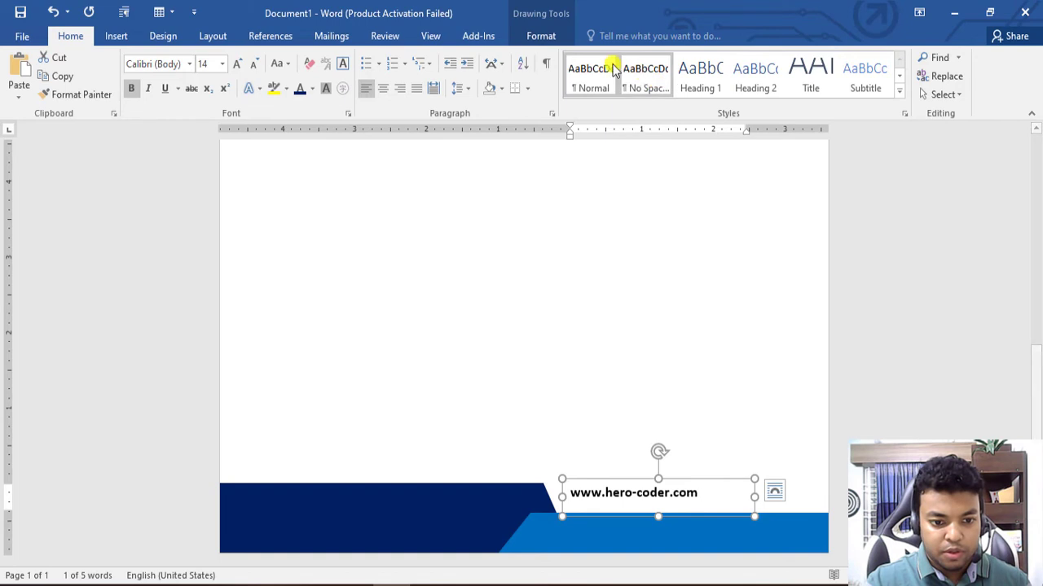
left_click(122, 40)
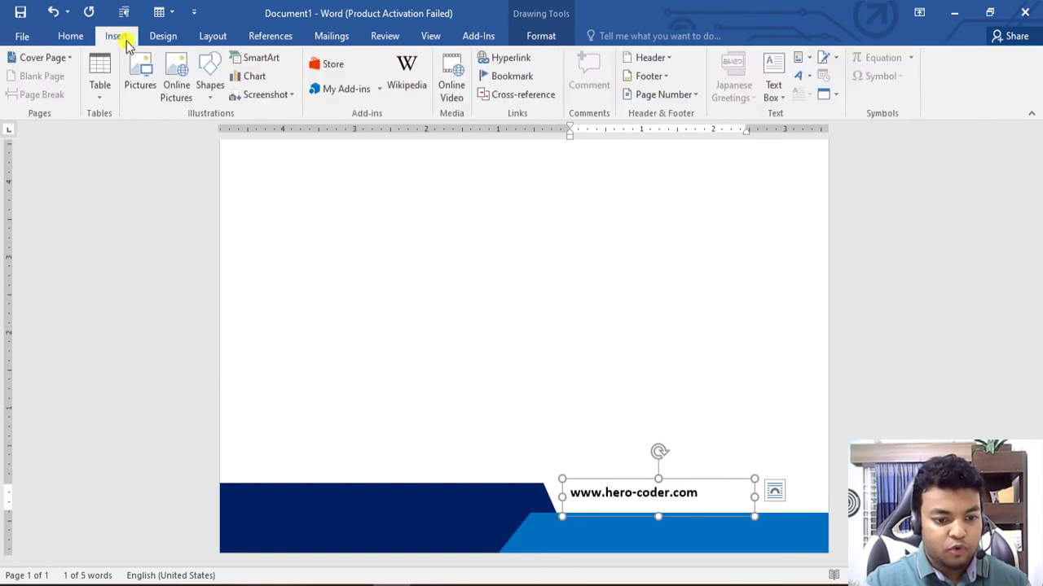
left_click(773, 89)
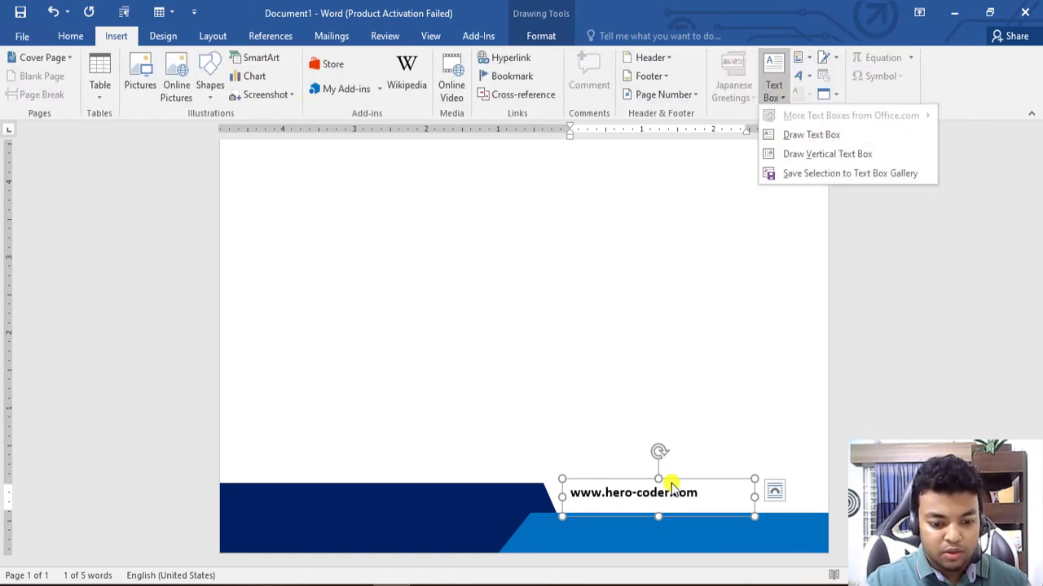
left_click(672, 483)
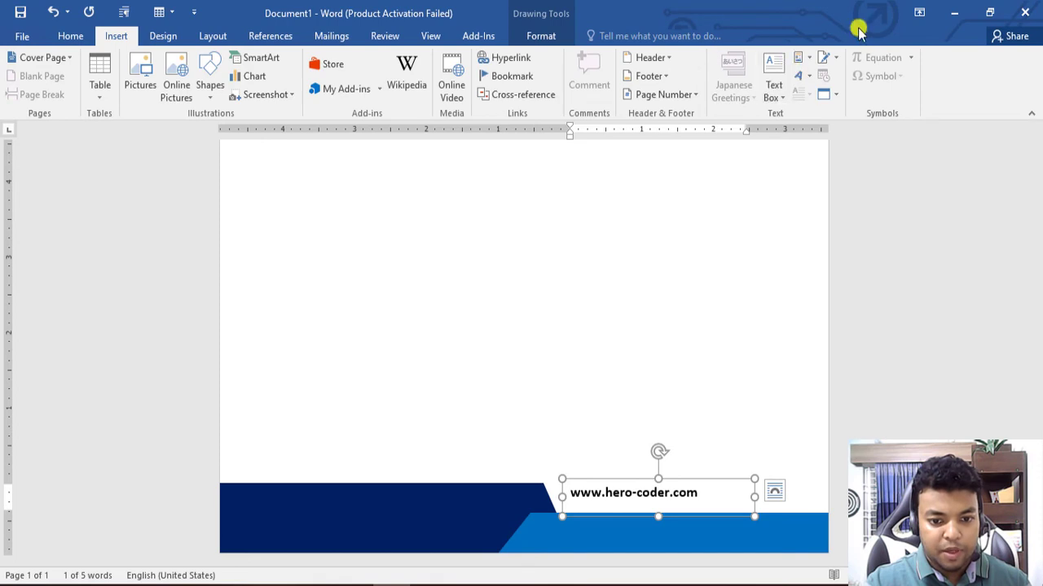
Set the website text box's wrapping to In Front of Text and place it over the blue parallelogram.
left_click(541, 36)
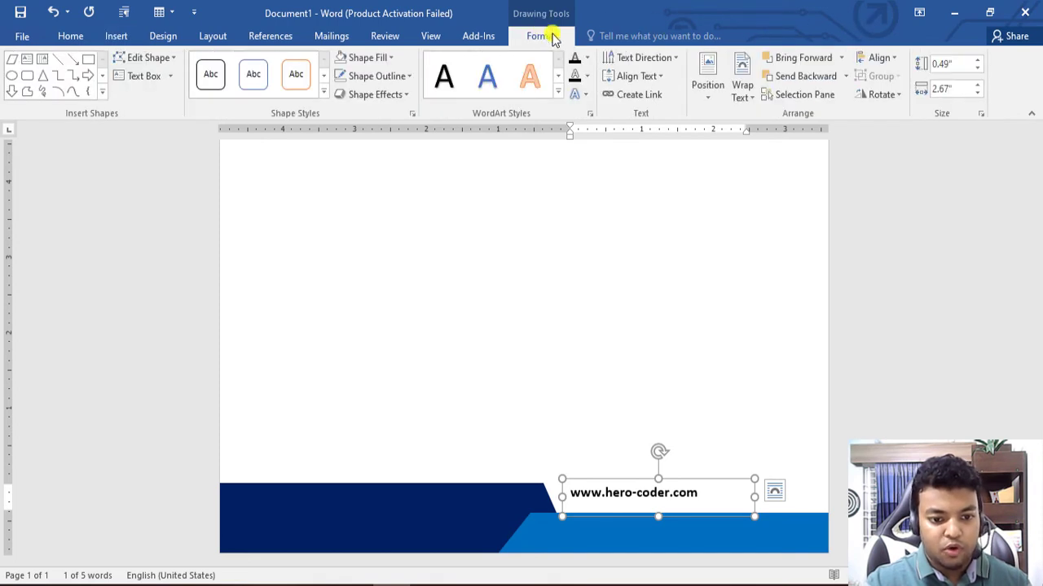
left_click(741, 88)
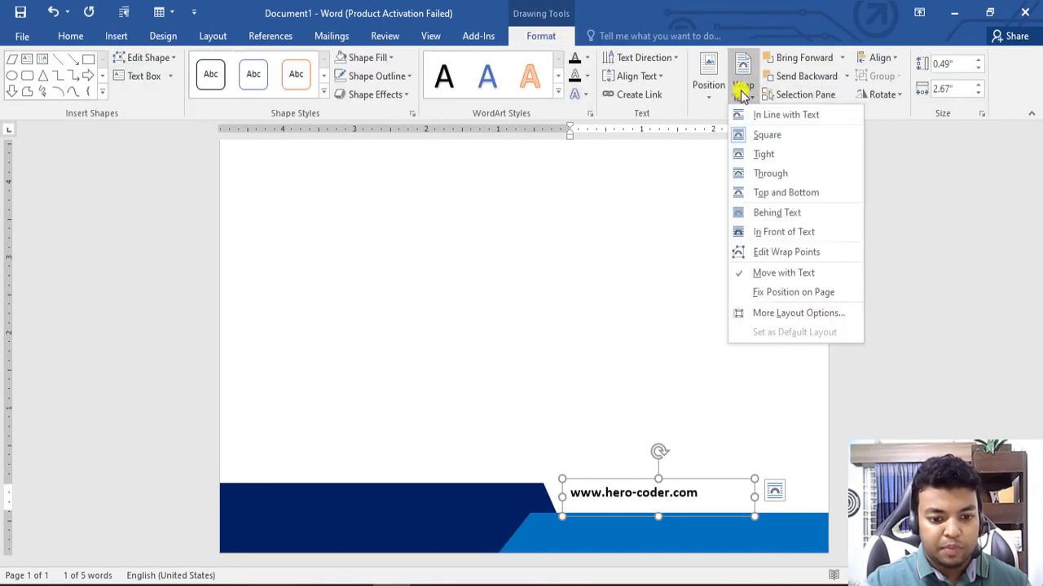
left_click(782, 232)
left_click_drag(702, 480, 740, 527)
Enlarge the website text to 18 pt and colour it white.
triple_click(722, 539)
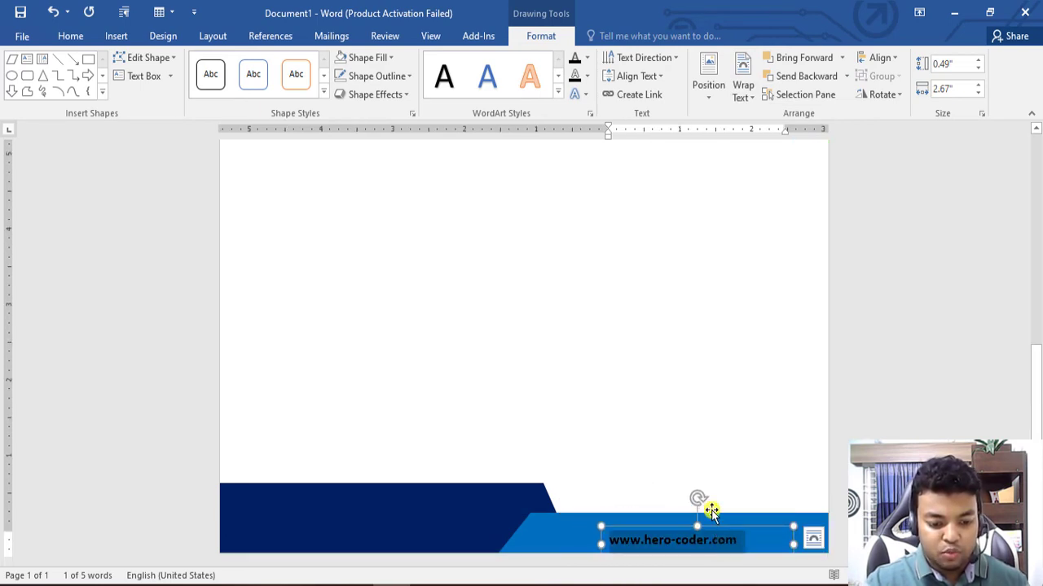
left_click(71, 36)
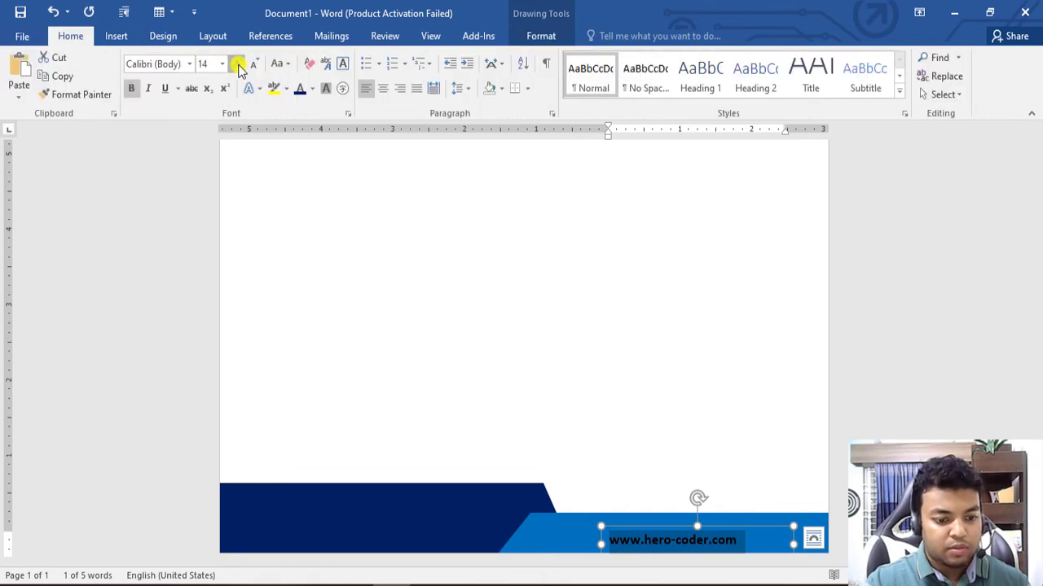
left_click(237, 65)
left_click(237, 65)
left_click_drag(746, 529, 745, 526)
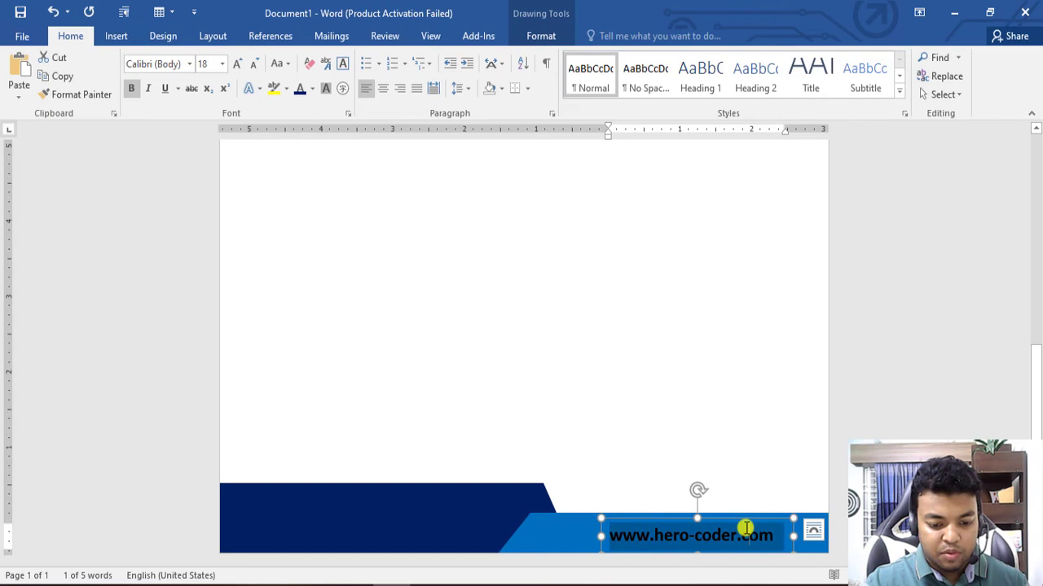
left_click(312, 88)
left_click(299, 150)
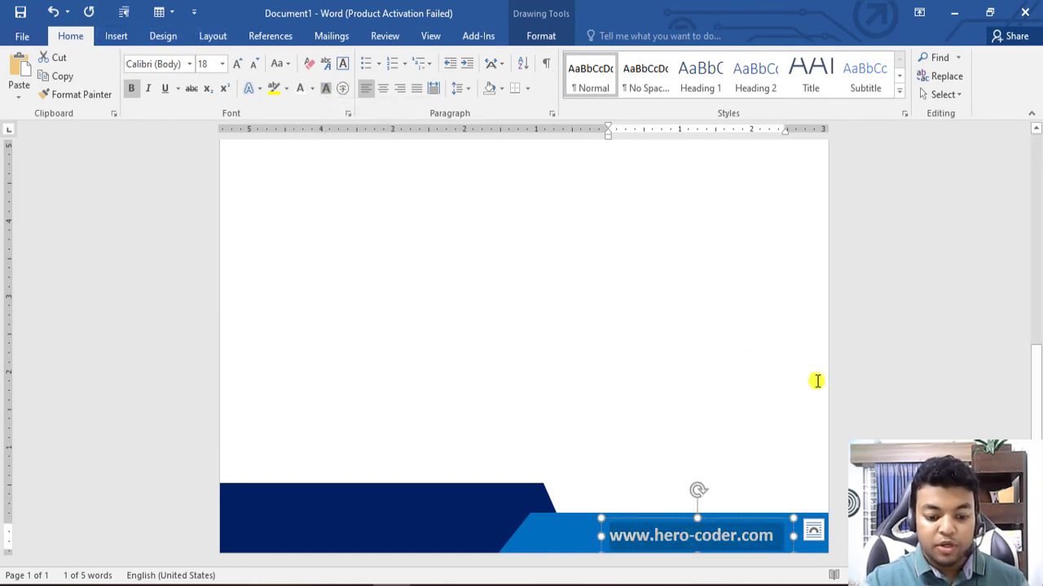
Nudge the website text box slightly up to centre its text vertically in the blue parallelogram.
key("Escape")
scroll(712, 415, "down", 8)
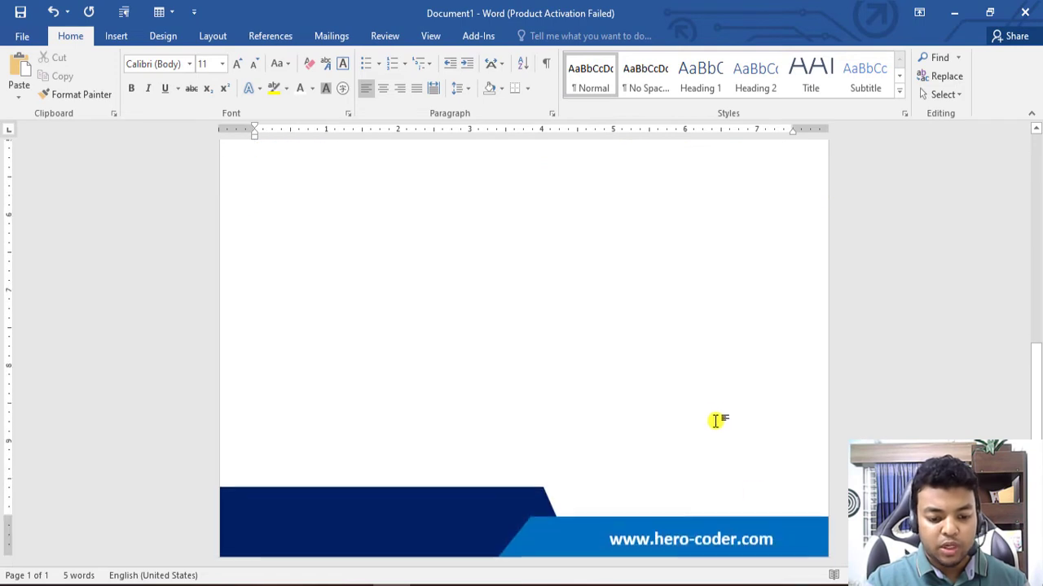
left_click(742, 536)
left_click(735, 522)
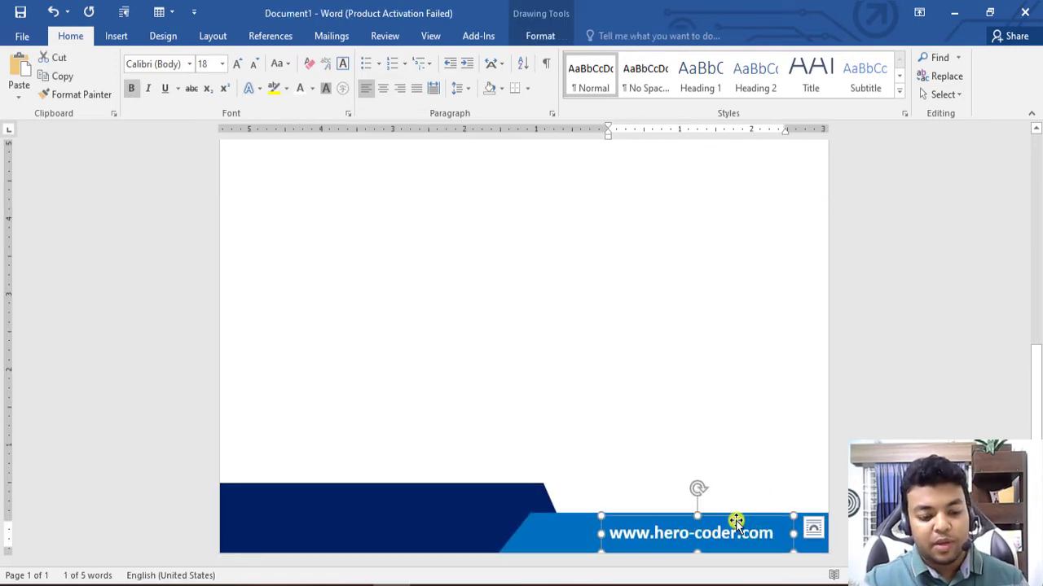
key("ctrl+Home")
left_click(116, 36)
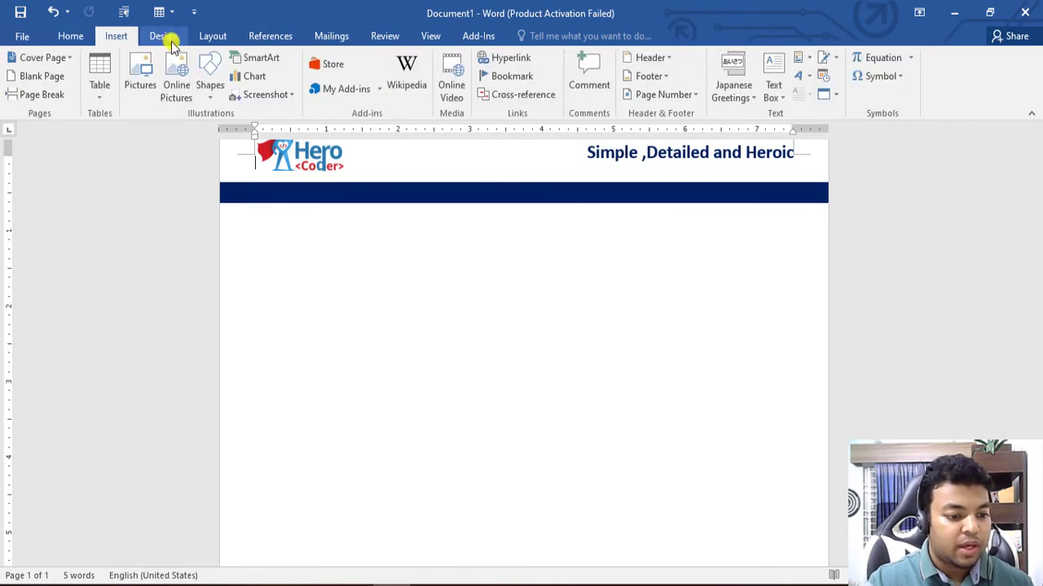
left_click(213, 91)
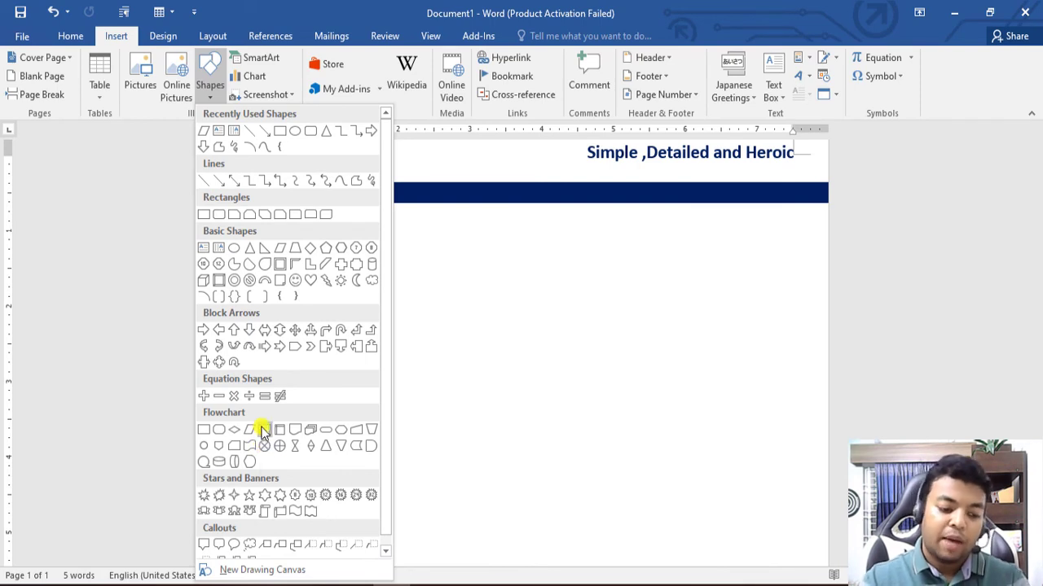
scroll(815, 500, "down", 8)
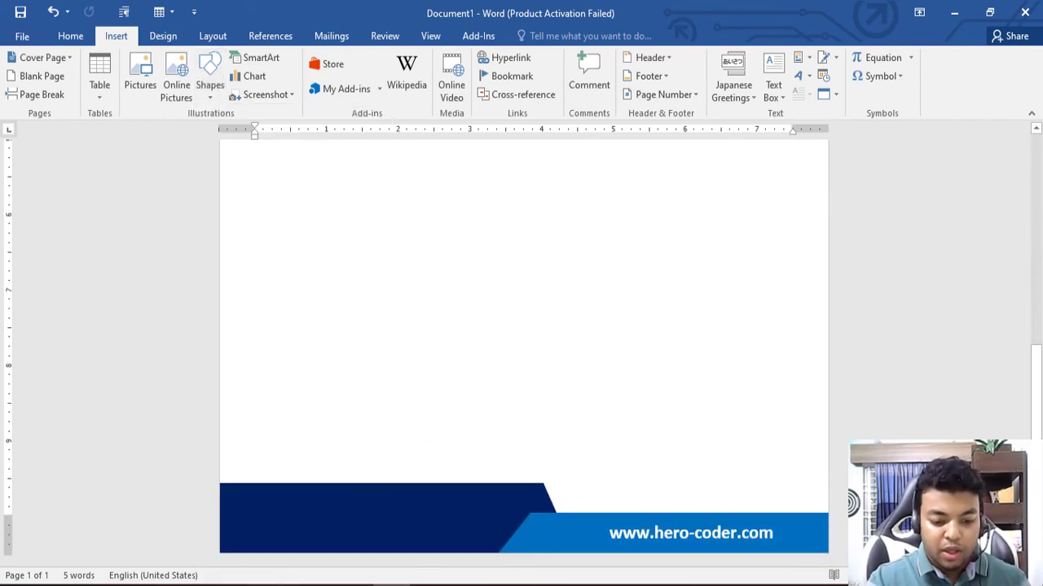
Copy the website text box onto the dark blue parallelogram and replace the copy's text with "Address :".
left_click(720, 536)
left_click_drag(736, 516, 394, 489)
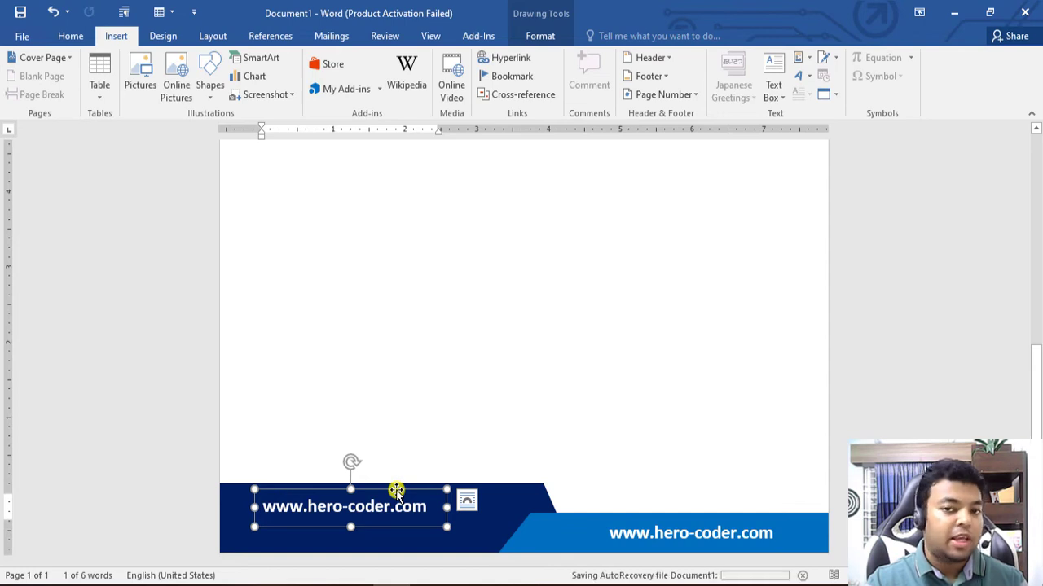
left_click(389, 516)
type("Address :")
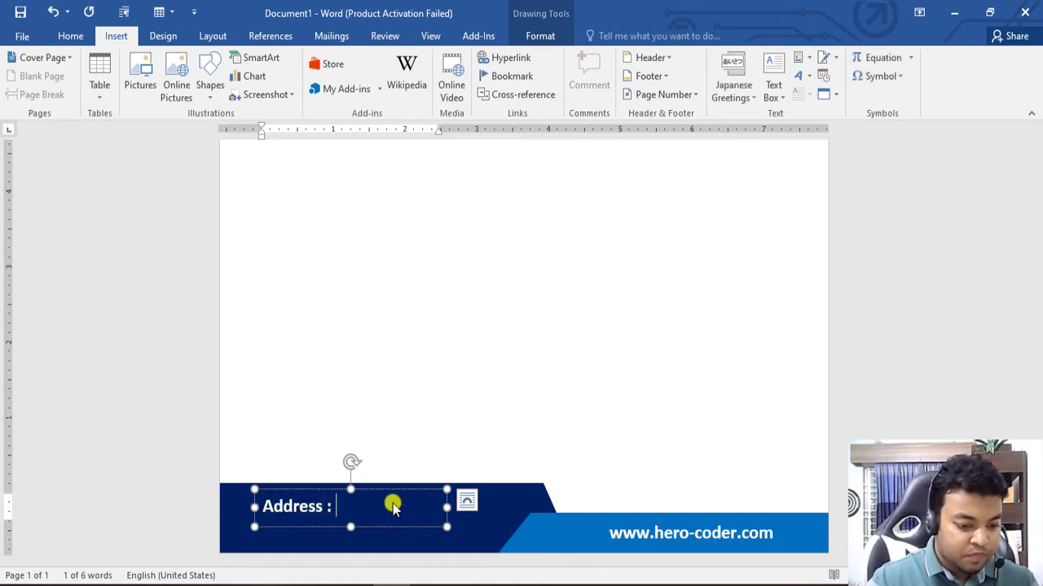
Shorten the blue parallelogram from its slanted end and extend the dark blue one to the right, keeping their overlap.
left_click(501, 540)
left_click_drag(501, 535, 603, 516)
left_click(565, 514)
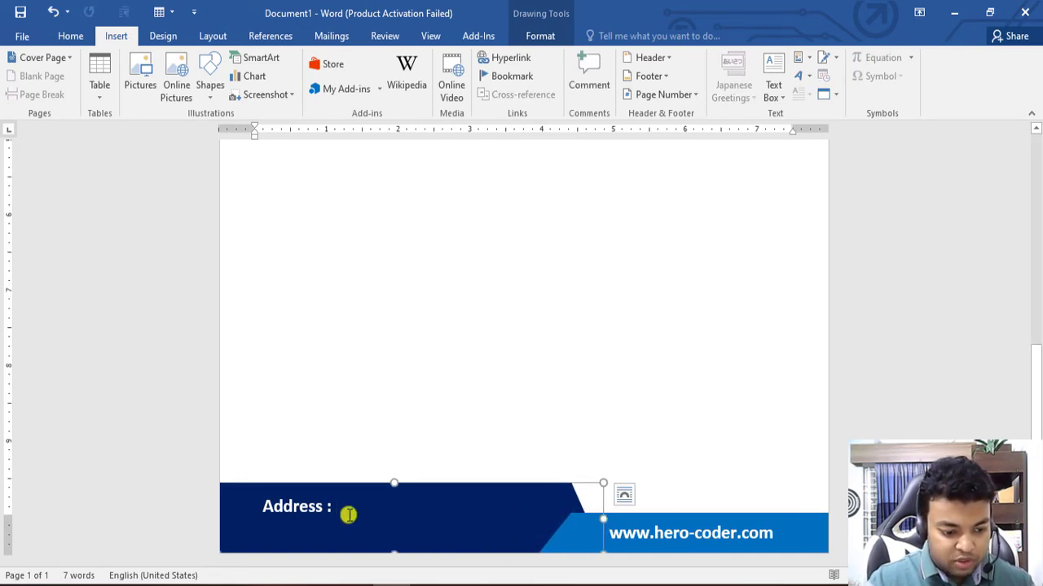
Shift the Address text box slightly left within the dark blue parallelogram.
left_click(330, 511)
left_click_drag(331, 524, 311, 525)
left_click_drag(292, 489, 299, 489)
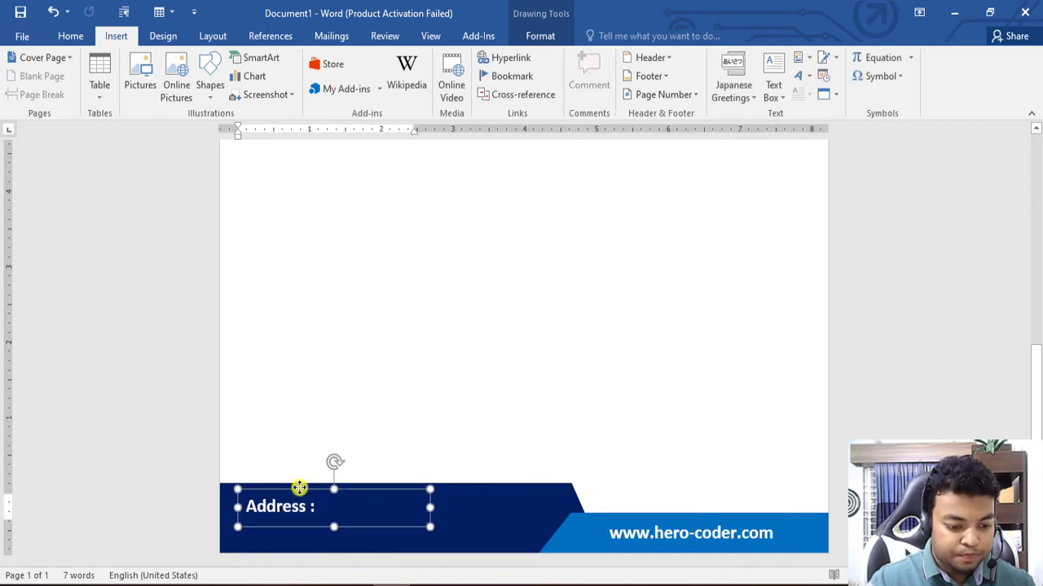
Reduce the "Address :" text to 14 pt and add the city and country after it.
left_click(70, 37)
left_click(253, 65)
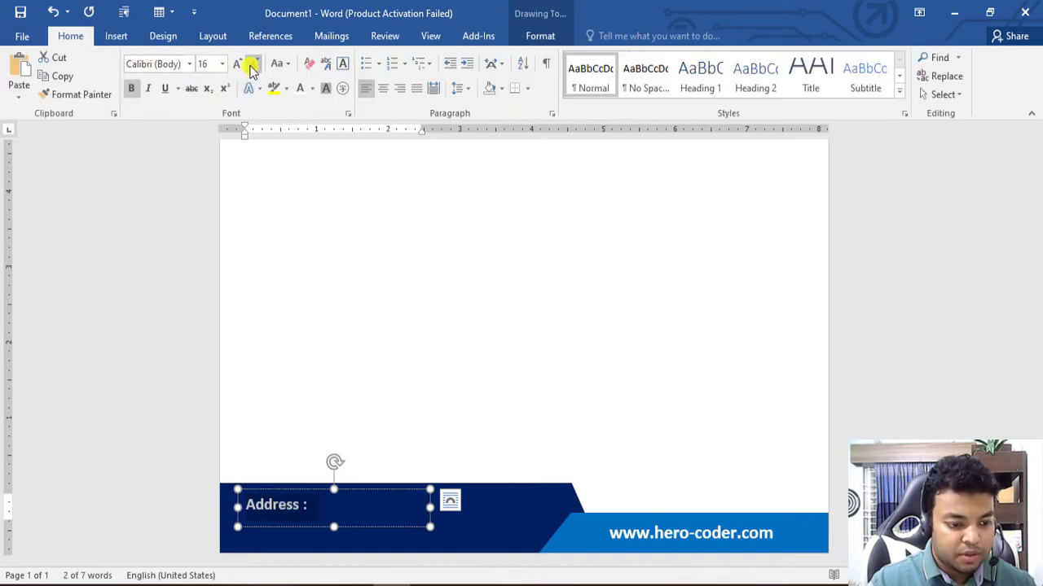
left_click(309, 504)
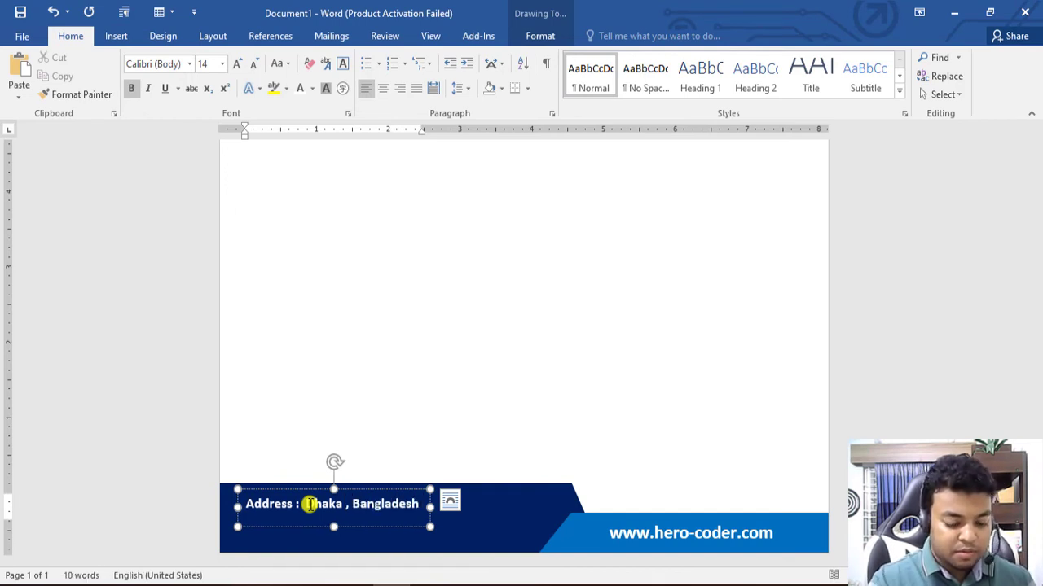
key("ctrl+z")
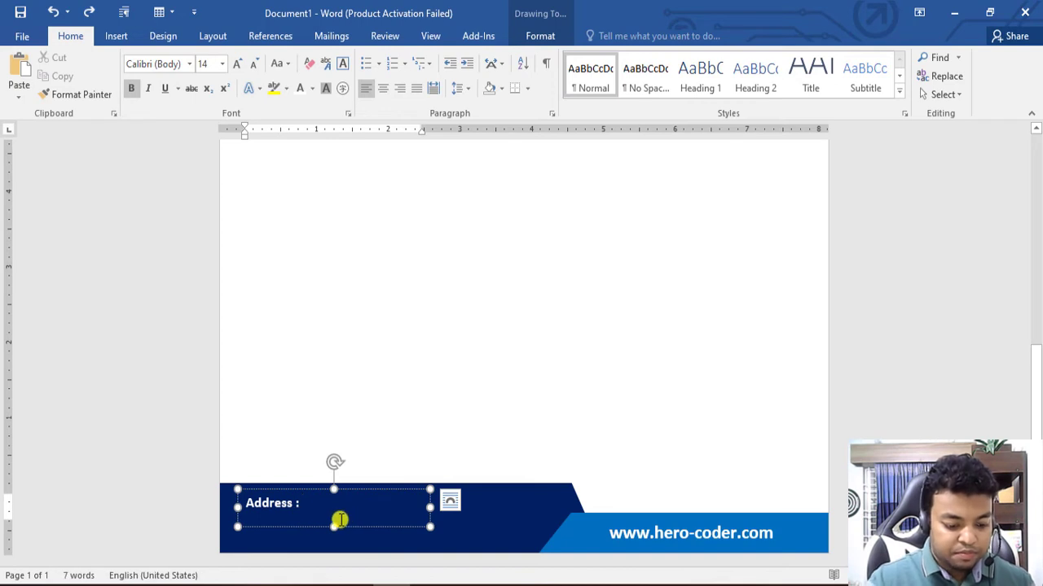
type("Dhaka , Bangladesh")
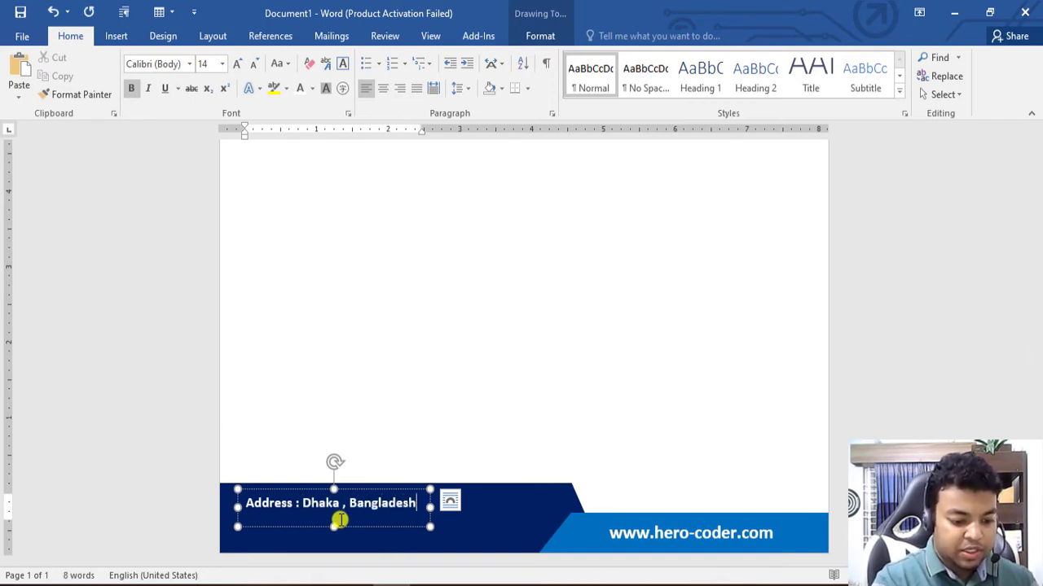
Narrow the address text box so its text wraps onto two lines, and remove bold from everything after the "Address :" label.
left_click_drag(427, 525, 387, 533)
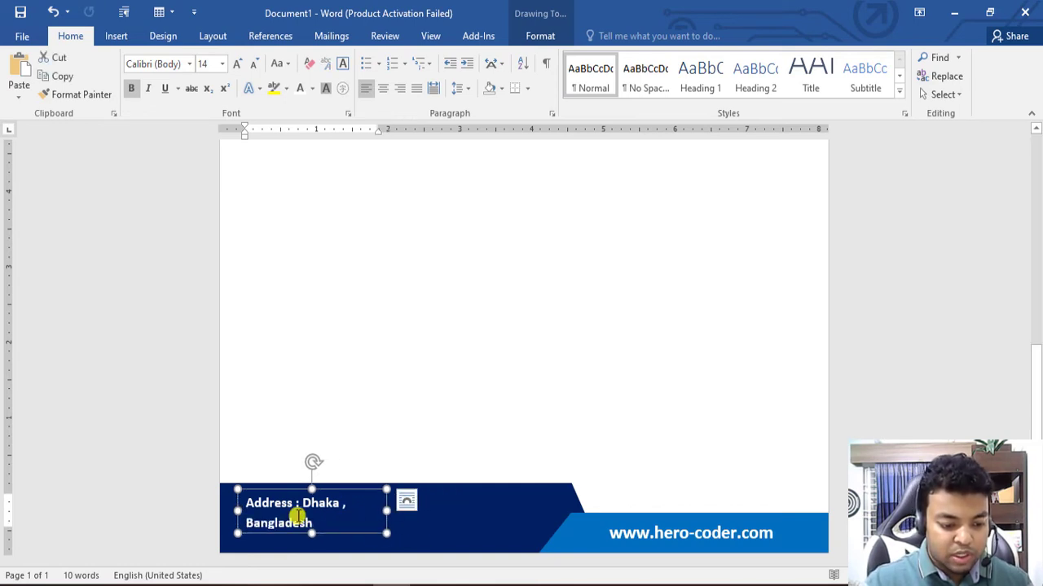
left_click_drag(314, 517, 302, 499)
left_click(315, 477)
left_click(326, 535)
left_click_drag(386, 533, 352, 539)
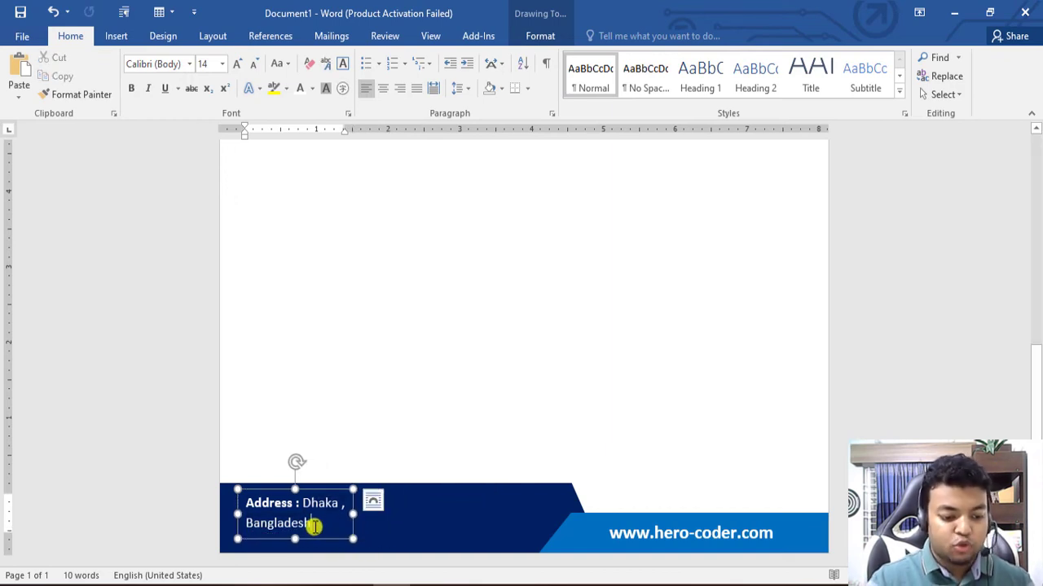
left_click(315, 525)
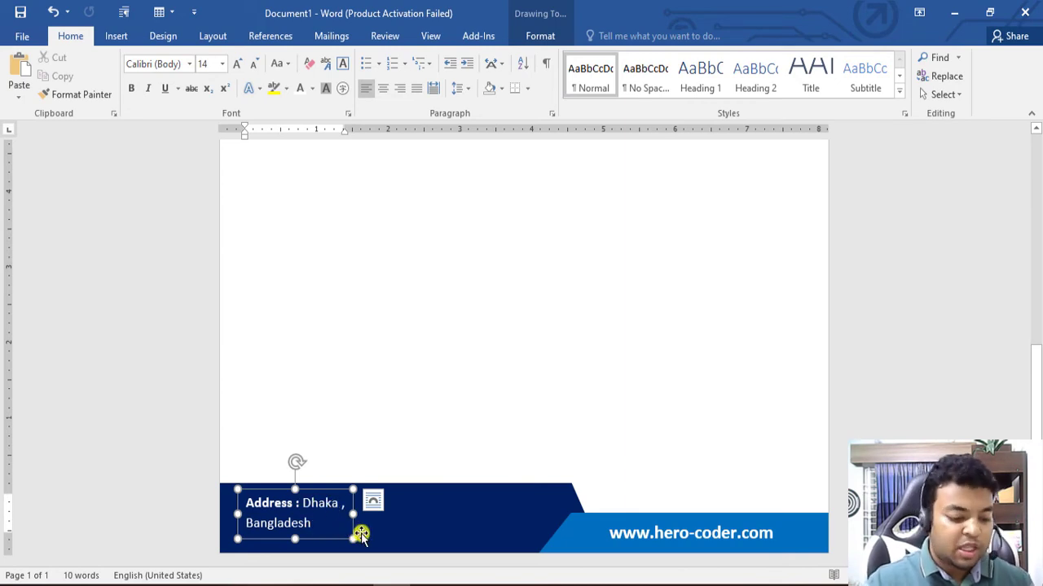
Copy the address text box beside the original on the dark blue parallelogram and change the copy's label to "Phone No :".
mouse_move(327, 492)
left_mouse_down()
mouse_move(365, 496)
mouse_move(345, 505)
mouse_move(468, 491)
mouse_move(329, 505)
left_mouse_up()
type("Phon")
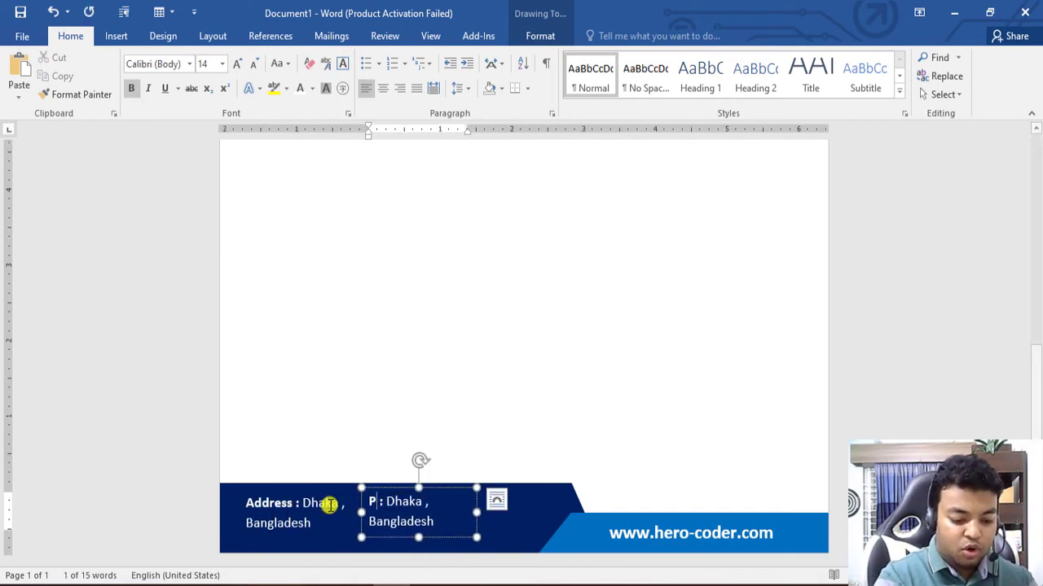
type("e No :")
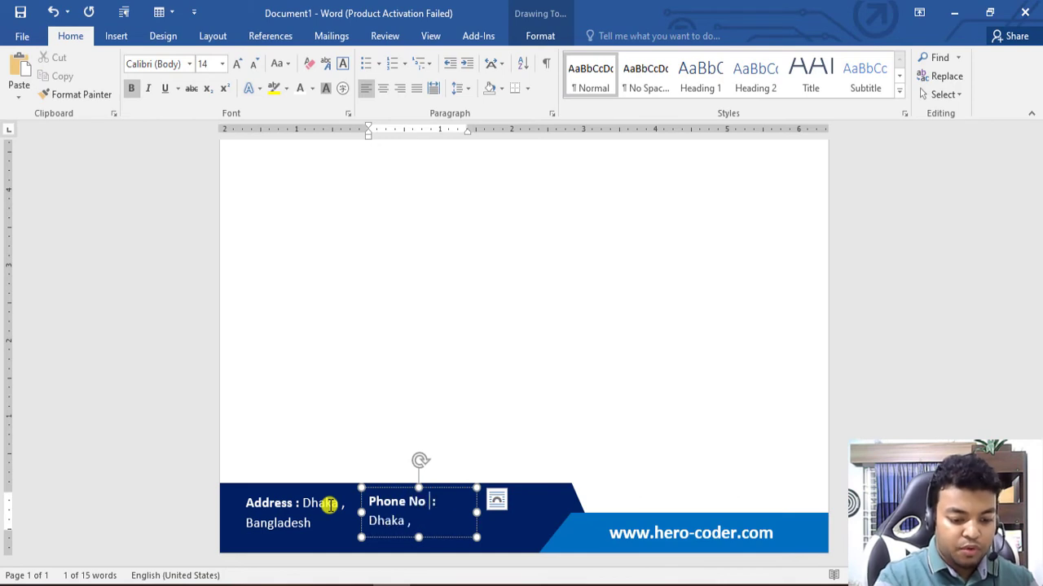
Widen the phone text box and replace the copied address with two partly masked phone numbers, one beneath the other.
left_click_drag(478, 512, 438, 500)
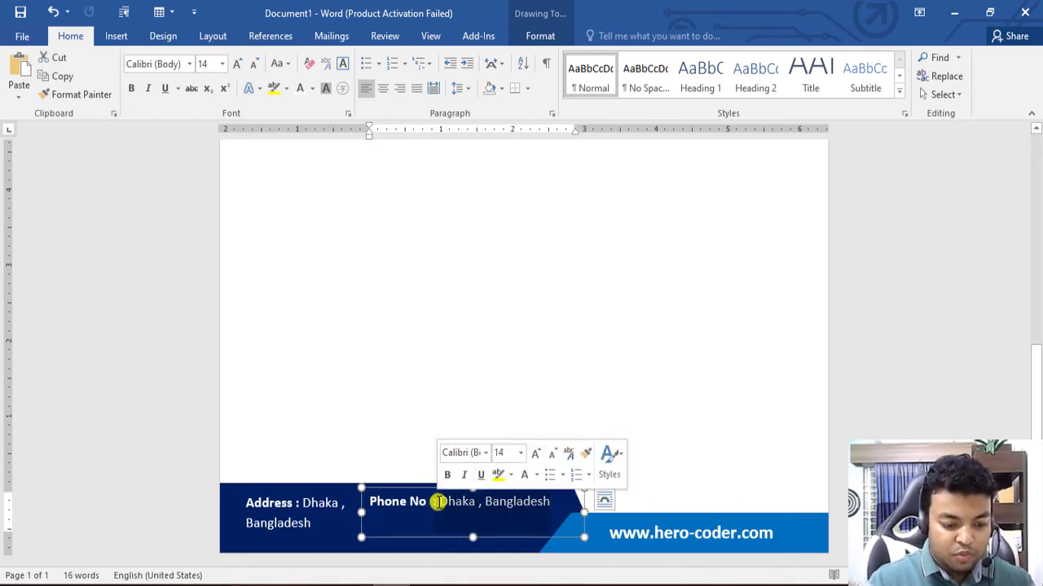
key("BackSpace")
type("01733818***")
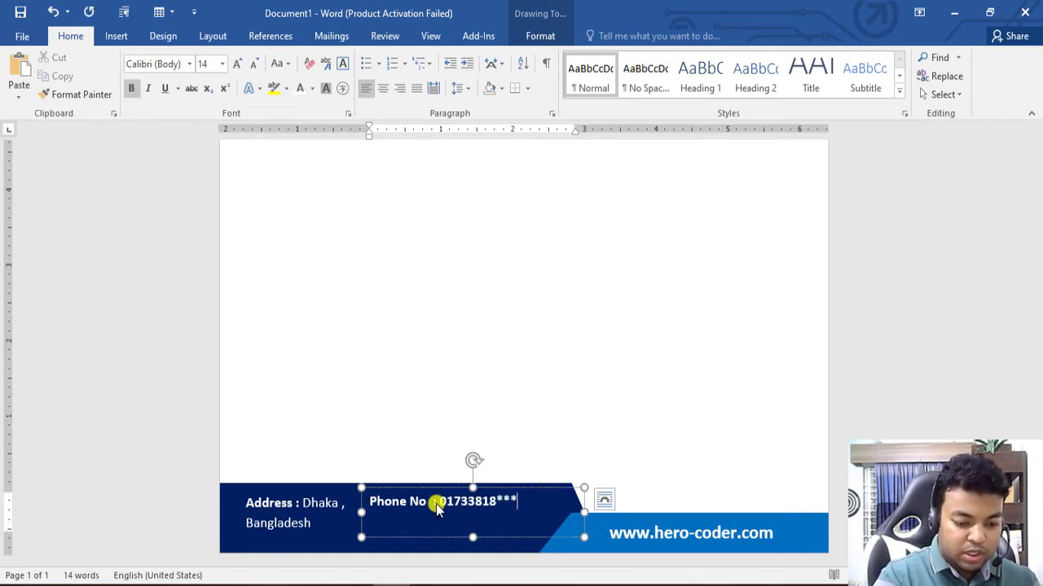
key("Return")
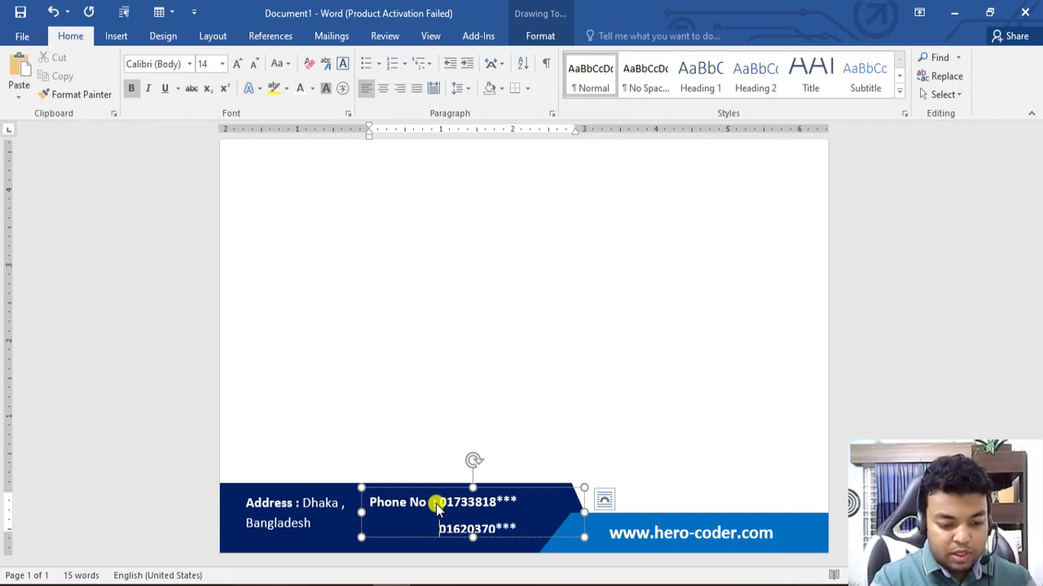
Tighten the line spacing of the phone text, try a 12 pt font size and undo the size change.
key("ctrl+a")
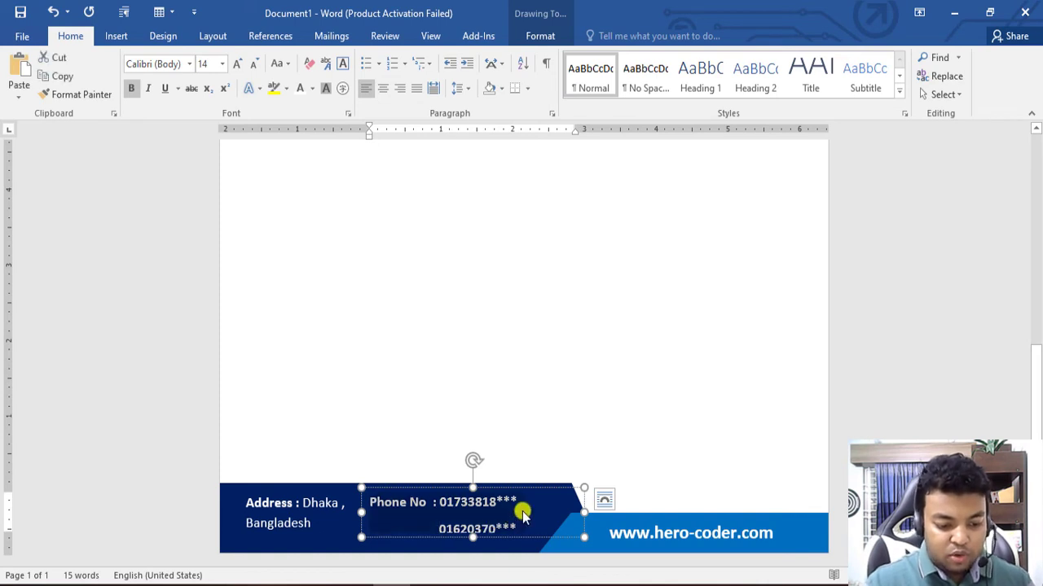
left_click(464, 88)
left_click(485, 110)
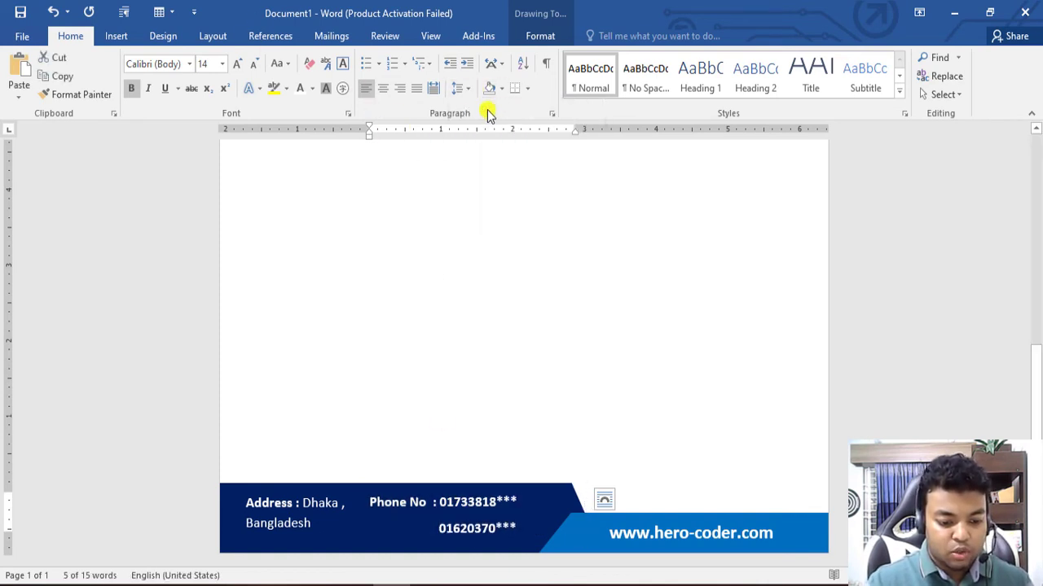
left_click(252, 66)
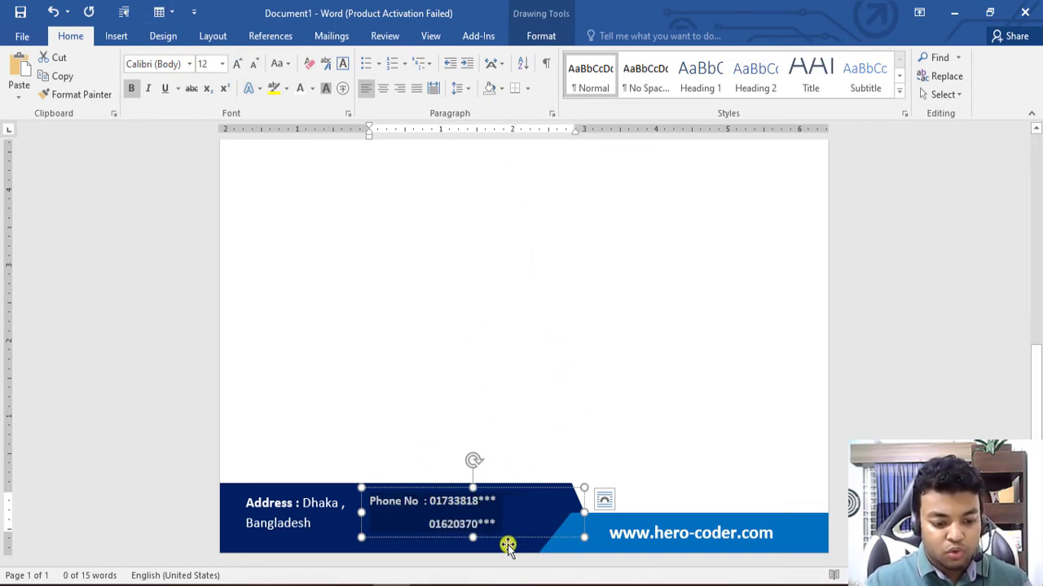
key("ctrl+z")
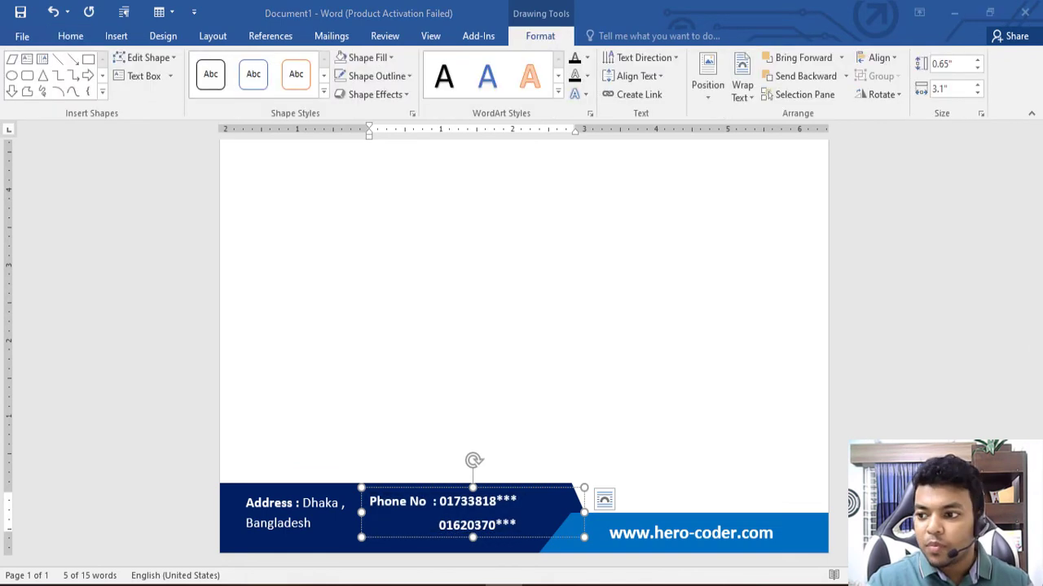
Set the paragraph spacing after the phone text lines to 0 pt.
left_click(512, 525)
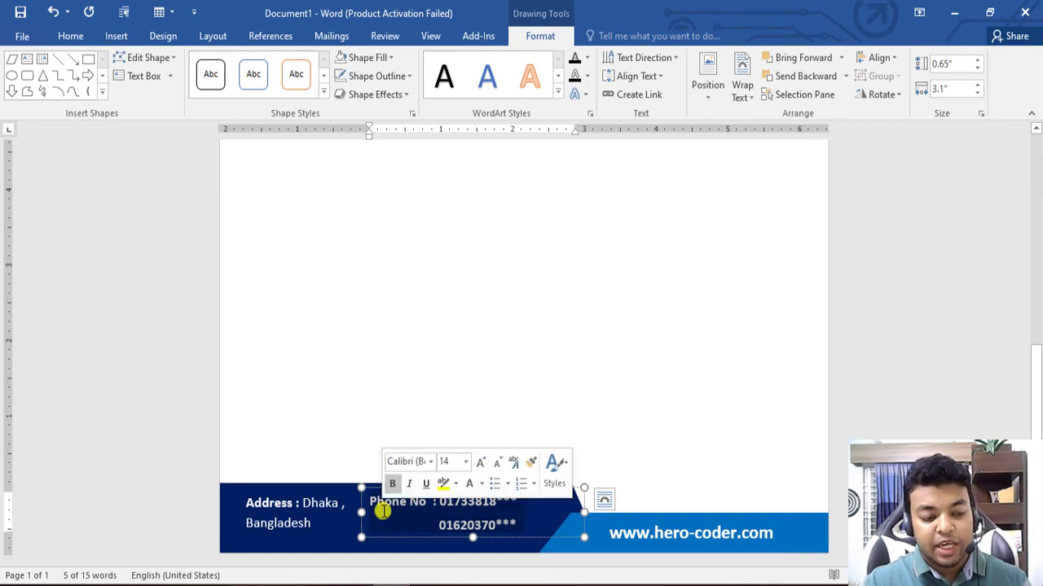
left_click(211, 36)
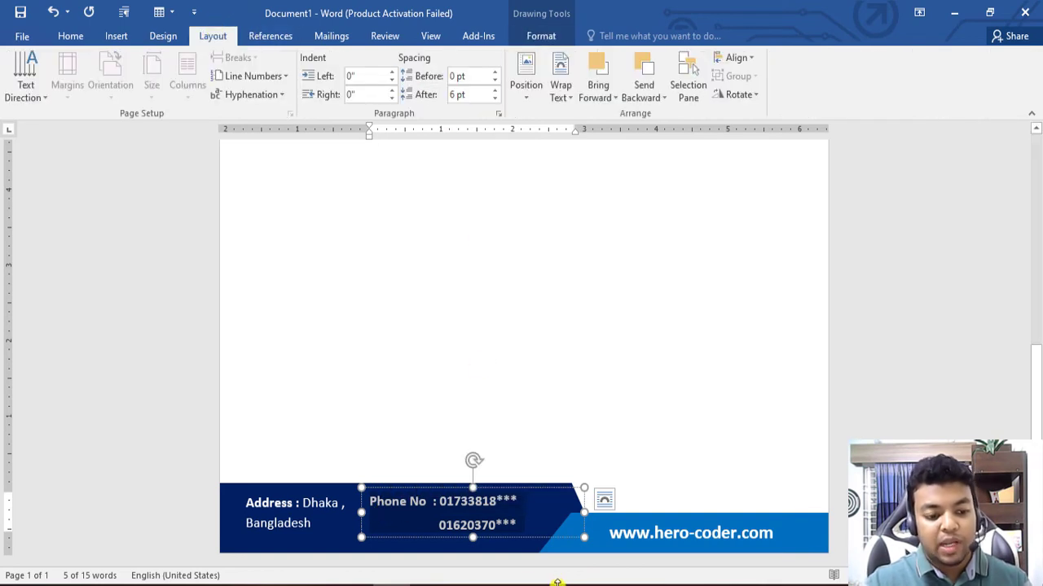
left_click(470, 524)
key("ctrl+a")
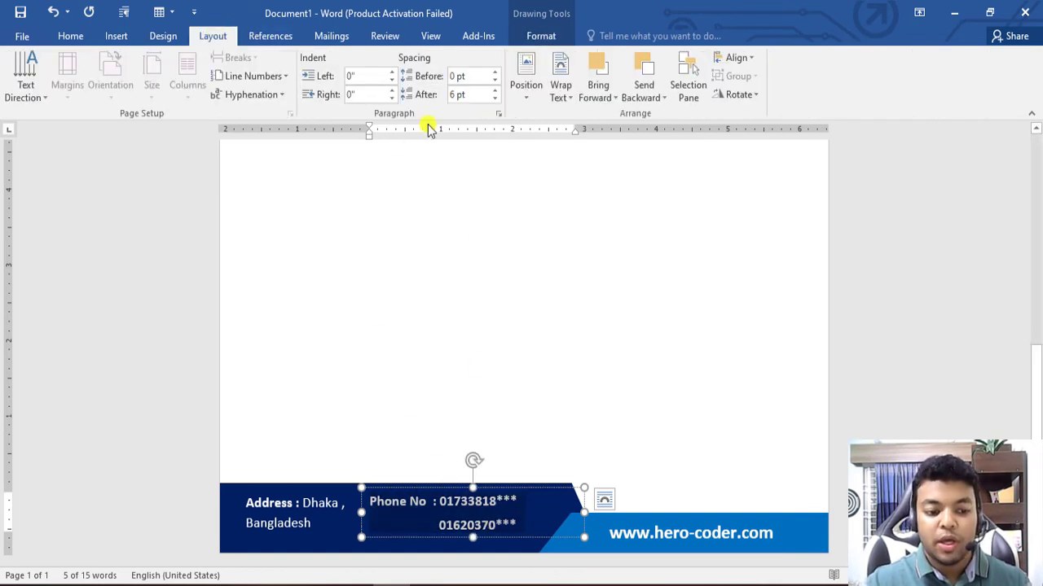
left_click(494, 91)
left_click(495, 99)
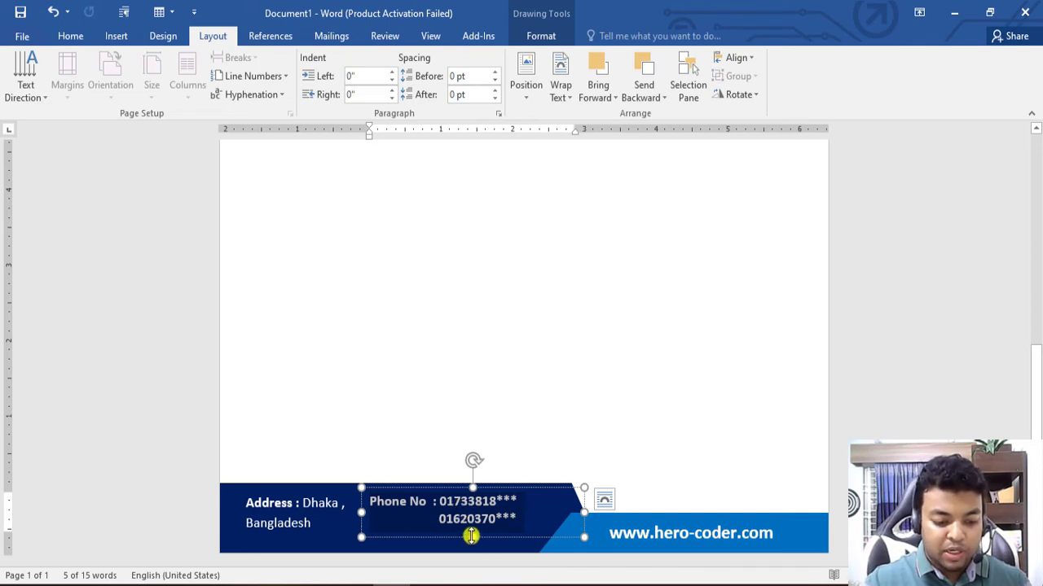
Shorten the phone text box from its lower edge to fit the two lines of text.
left_click_drag(469, 537, 471, 530)
left_click(547, 444)
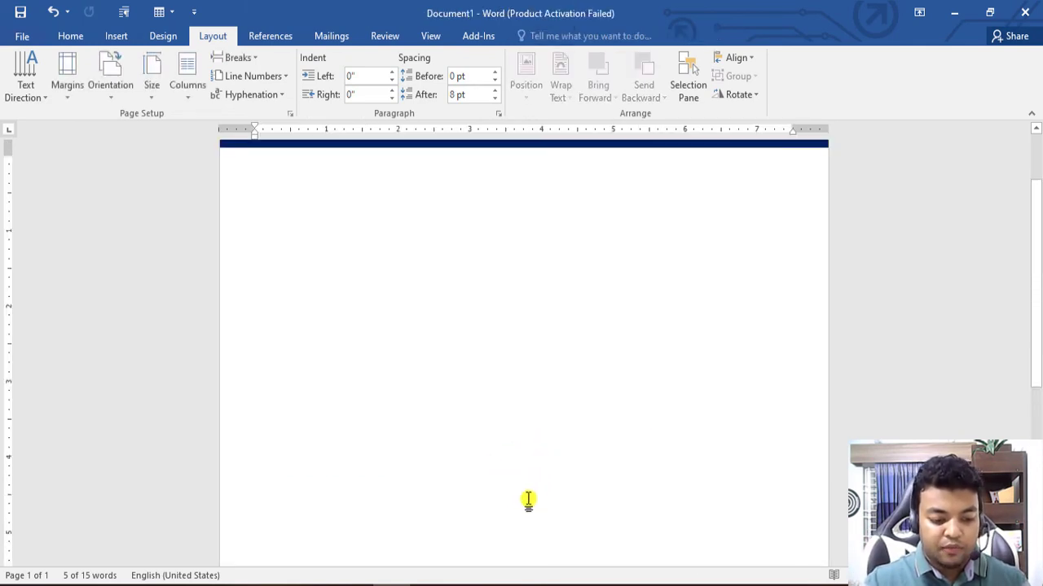
scroll(471, 516, "down", 6)
scroll(473, 513, "down", 2)
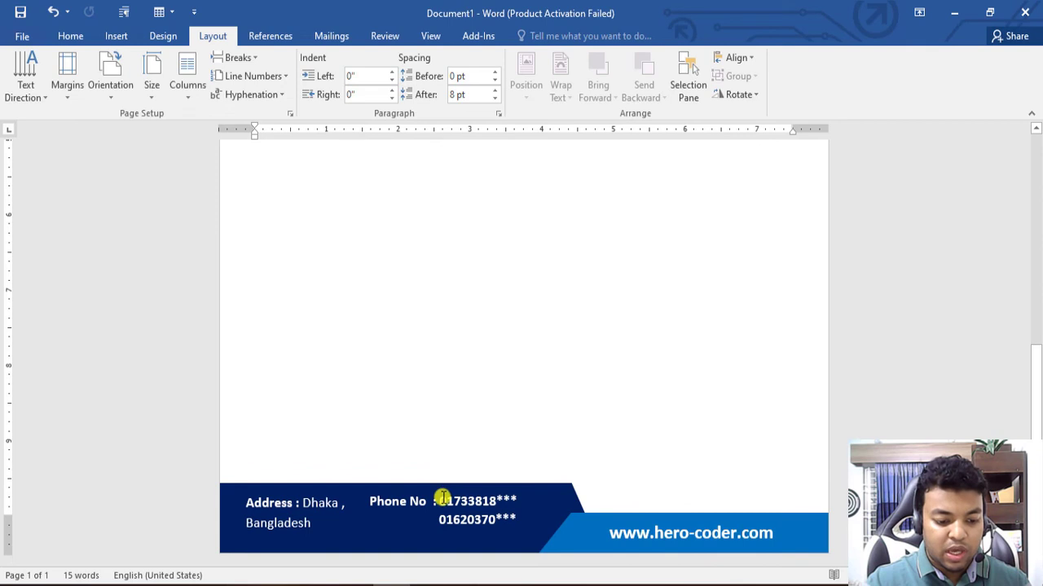
Remove bold from both phone numbers, keeping the "Phone No :" label bold.
left_click(475, 509)
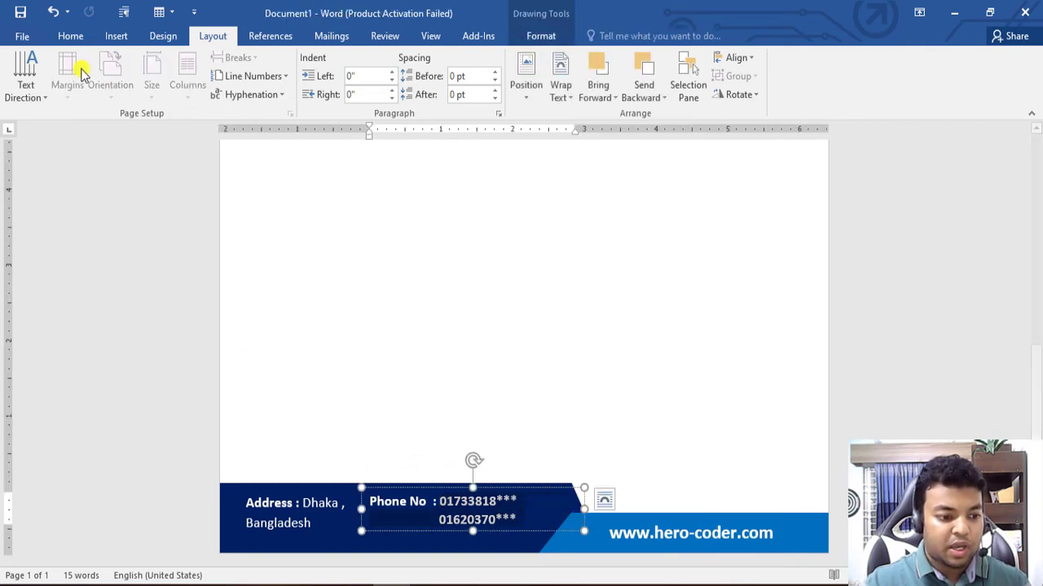
double_click(475, 513)
left_click_drag(522, 528, 450, 508)
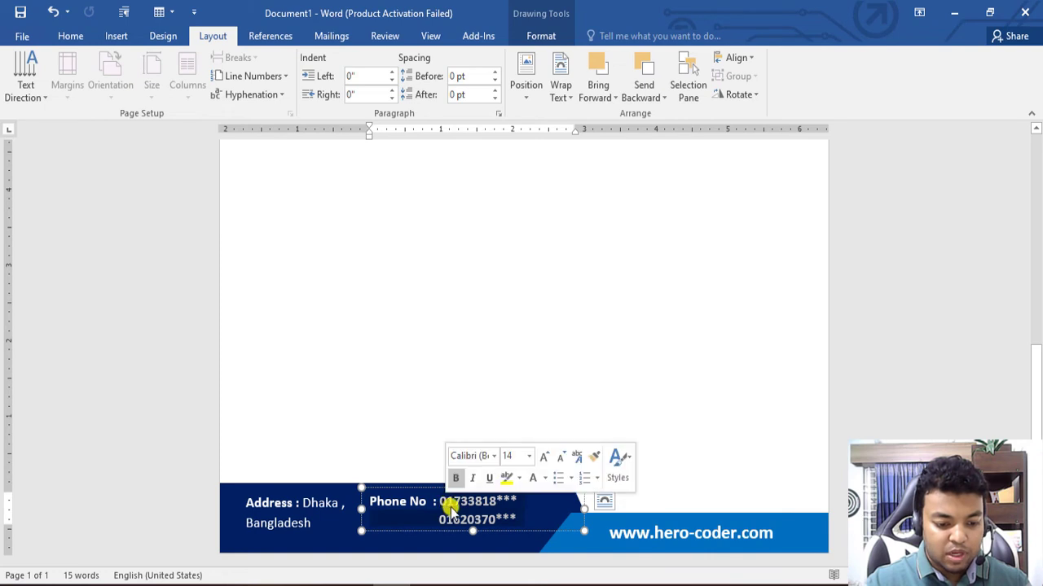
Duplicate the phone text box, place the copy directly below the original, and change its label to "Email".
left_click(479, 489)
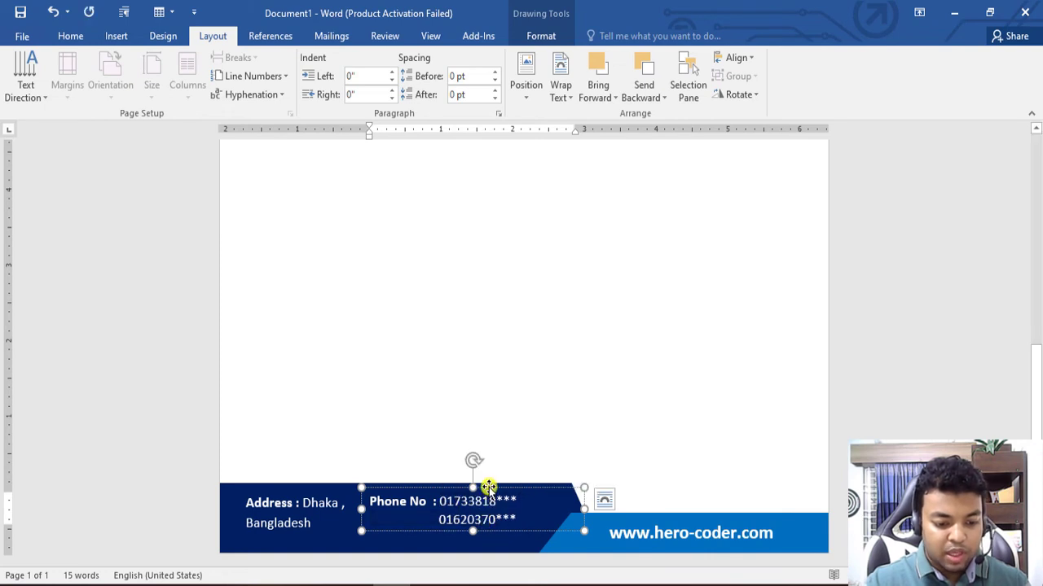
key("ctrl+v")
left_click_drag(499, 508, 495, 531)
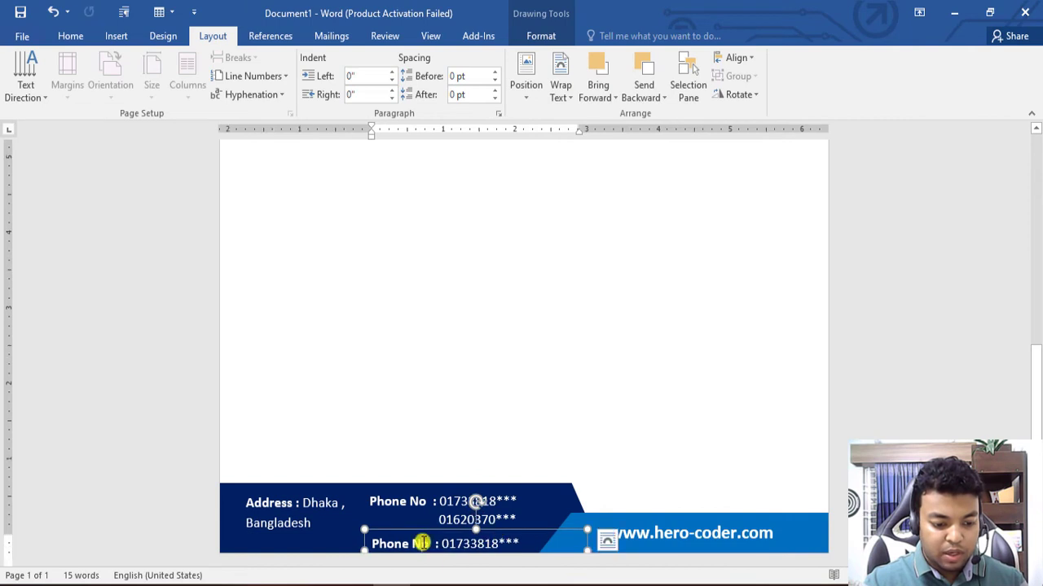
left_click_drag(430, 543, 371, 543)
type("Email")
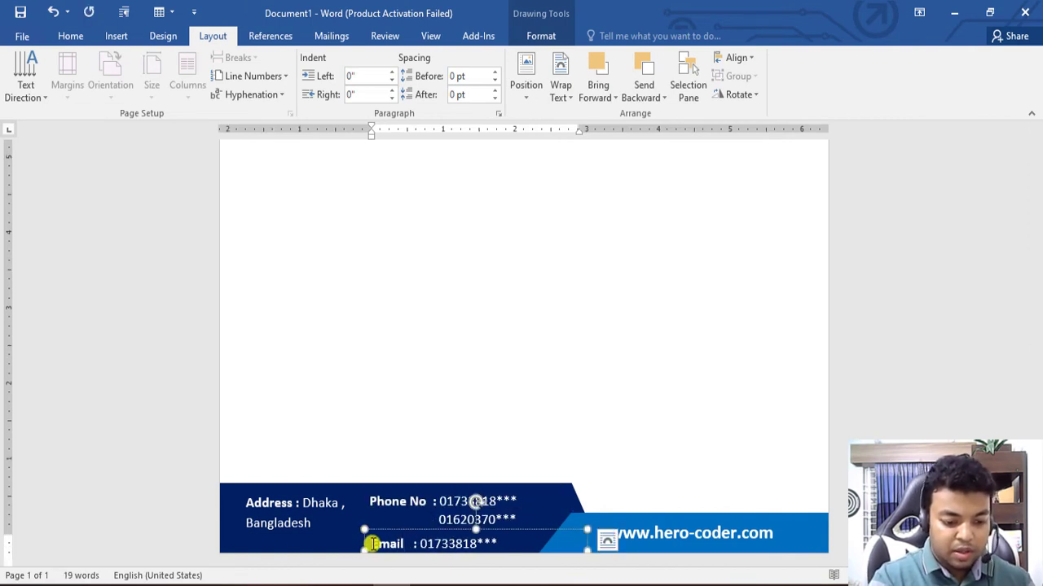
Delete both phone numbers from the Email text box and enter the contact's e-mail address after the colon.
key("BackSpace")
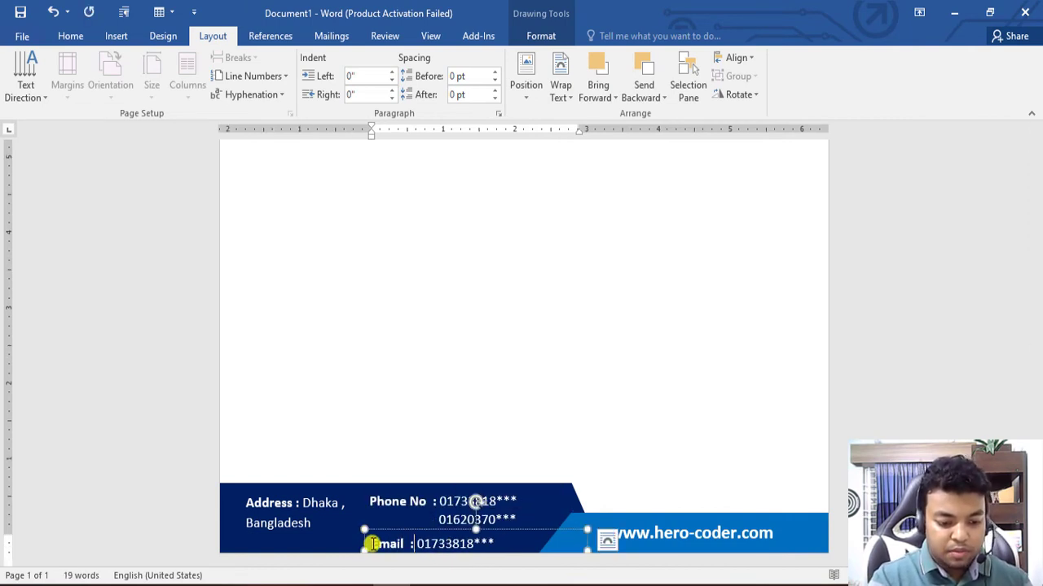
key("Delete")
key("Delete")
key("Delete")
key("Delete")
key("Delete")
key("Delete")
key("Delete")
key("Delete")
key("Delete")
key("Delete")
key("Delete")
key("Delete")
key("Delete")
key("Delete")
key("Delete")
key("Delete")
key("Delete")
key("Delete")
key("Delete")
key("Delete")
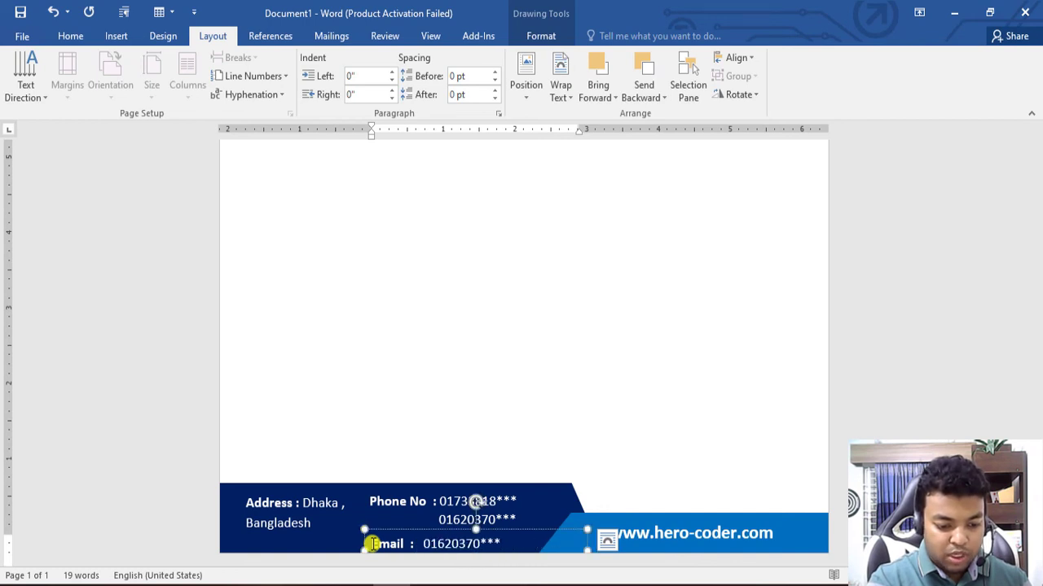
key("Delete")
key("Delete")
key("Delete")
key("Delete")
key("Delete")
key("Delete")
key("Delete")
key("Delete")
key("Delete")
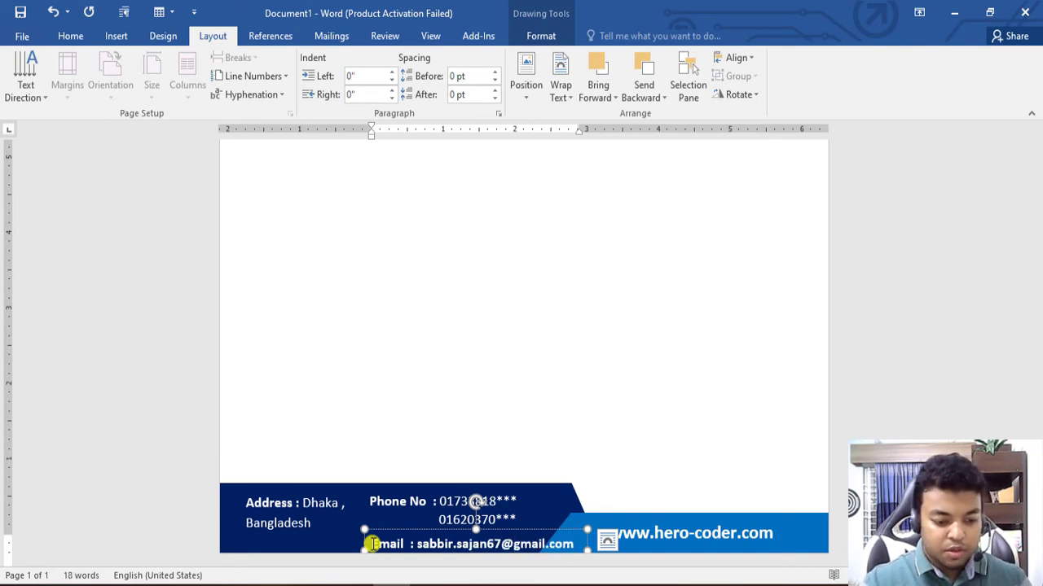
Move the Email text box up close under the phone numbers and shift both boxes slightly left beside the address.
left_click_drag(493, 528, 485, 521)
left_click(420, 498)
left_click_drag(428, 487, 411, 487)
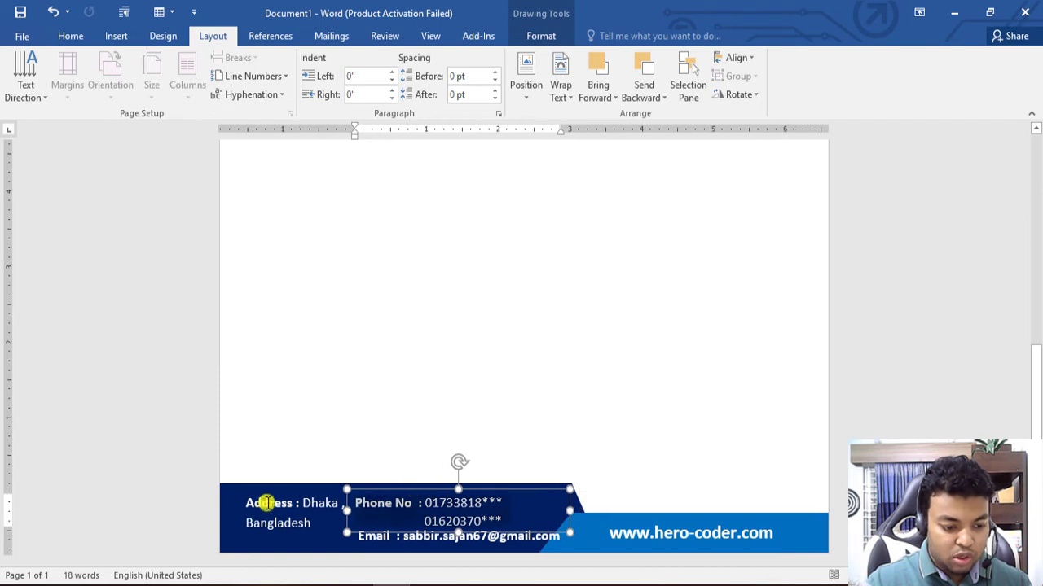
left_click(268, 502)
left_click(400, 538)
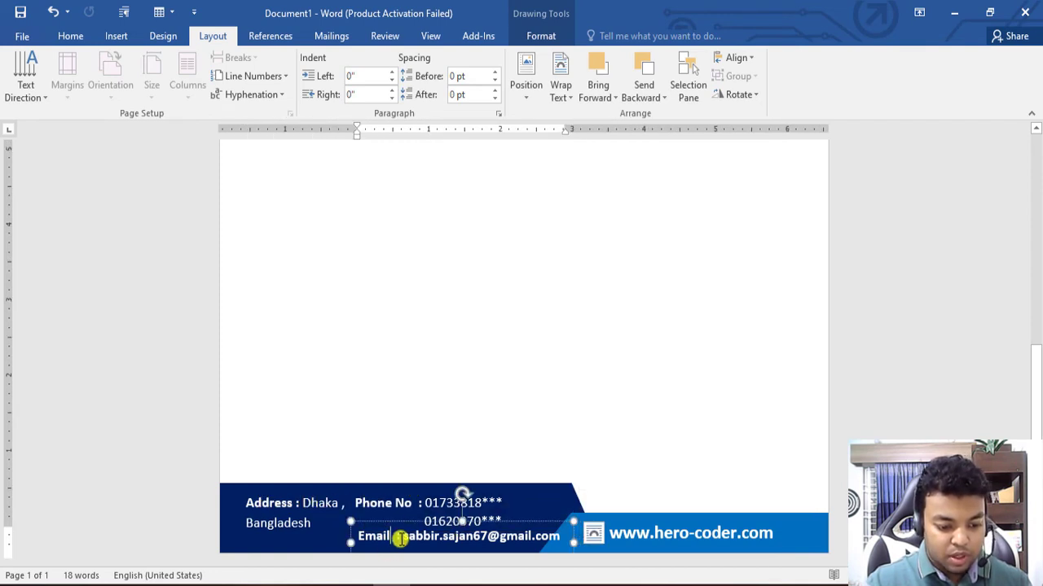
Set the e-mail address text to 12 pt without bold and fine-tune the Email text box's position under the phone text.
left_click_drag(418, 519, 544, 545)
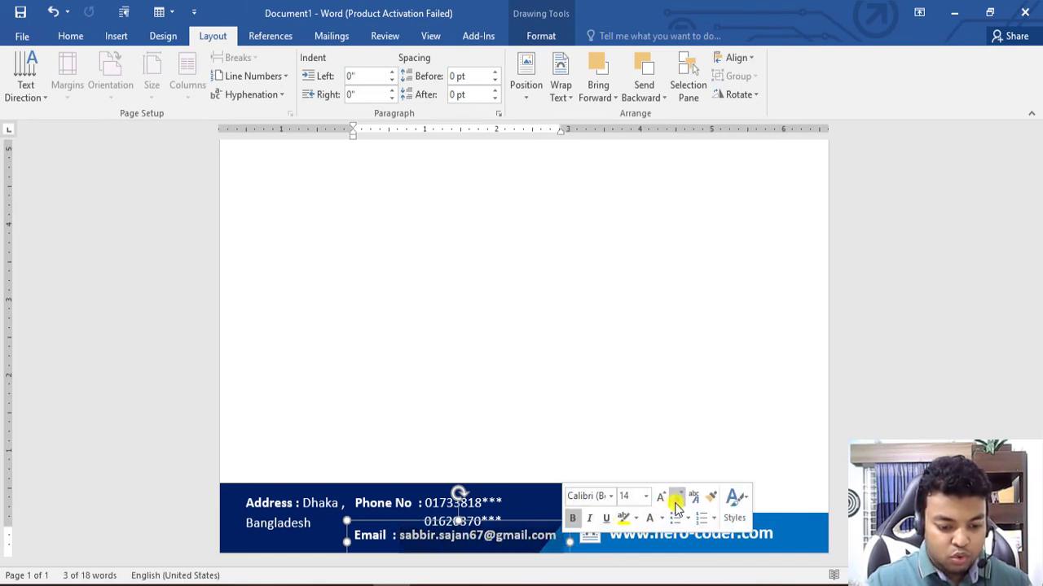
left_click(676, 498)
left_click(574, 518)
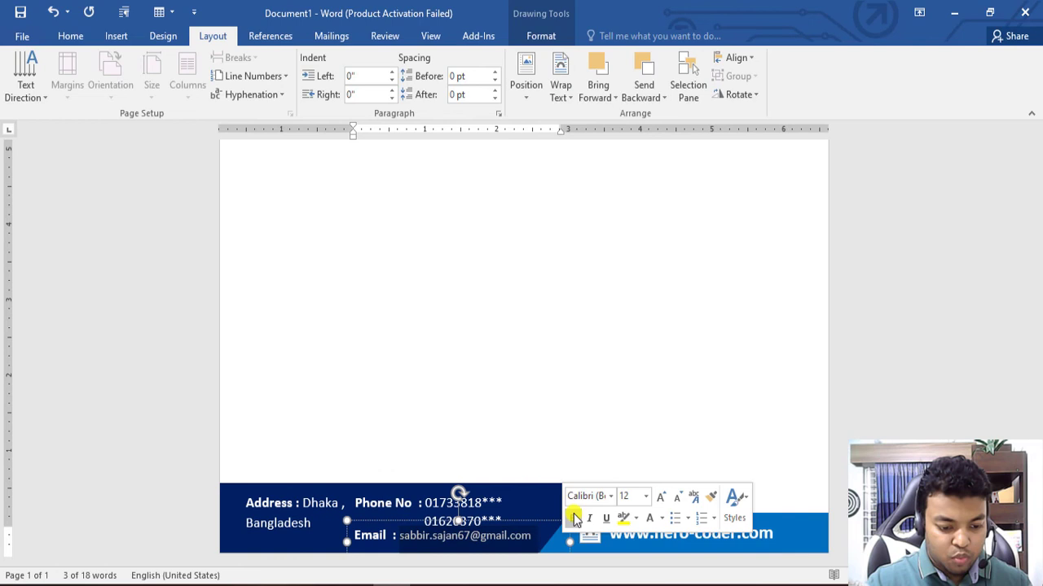
left_click_drag(375, 515, 376, 517)
left_click(735, 458)
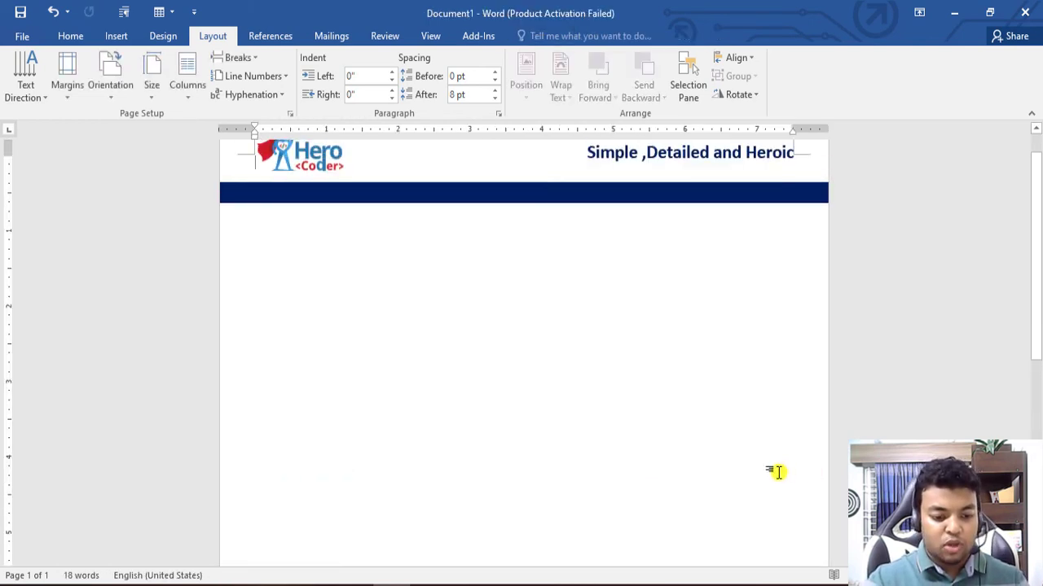
Open the custom watermark settings for the letterhead and choose a picture watermark.
scroll(760, 460, "down", 6)
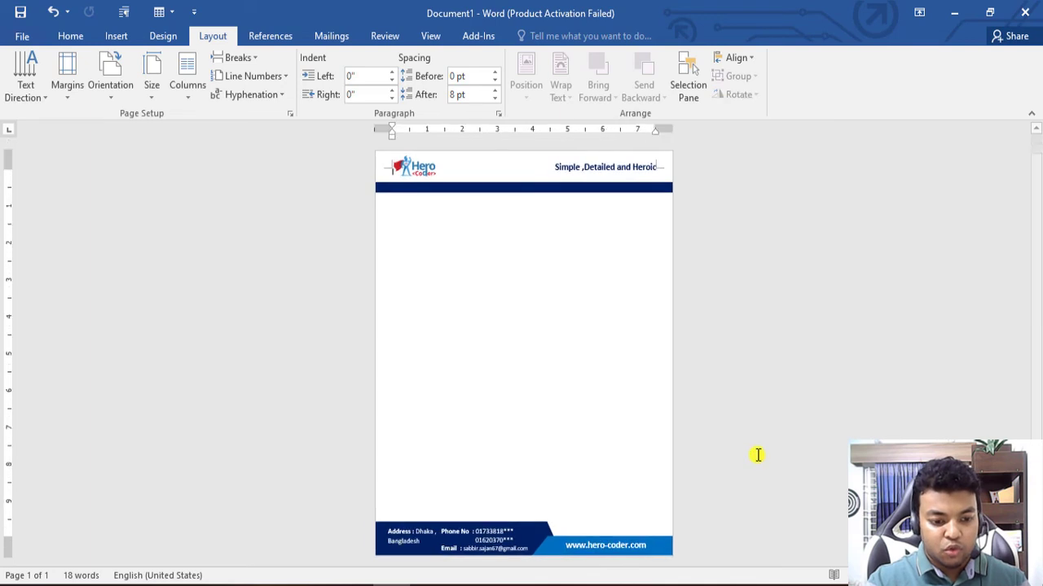
scroll(736, 453, "up", 4)
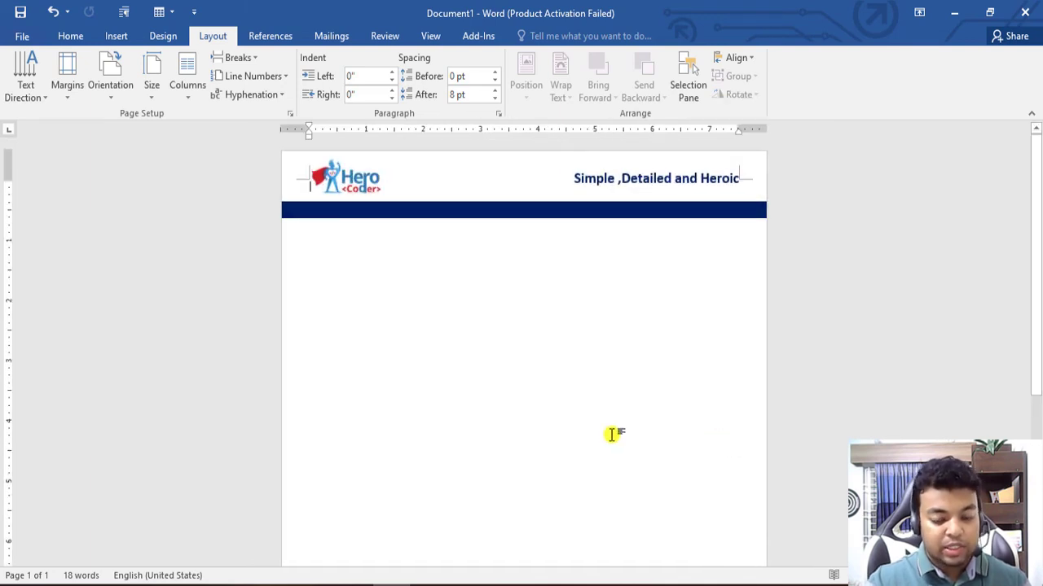
scroll(612, 433, "down", 3)
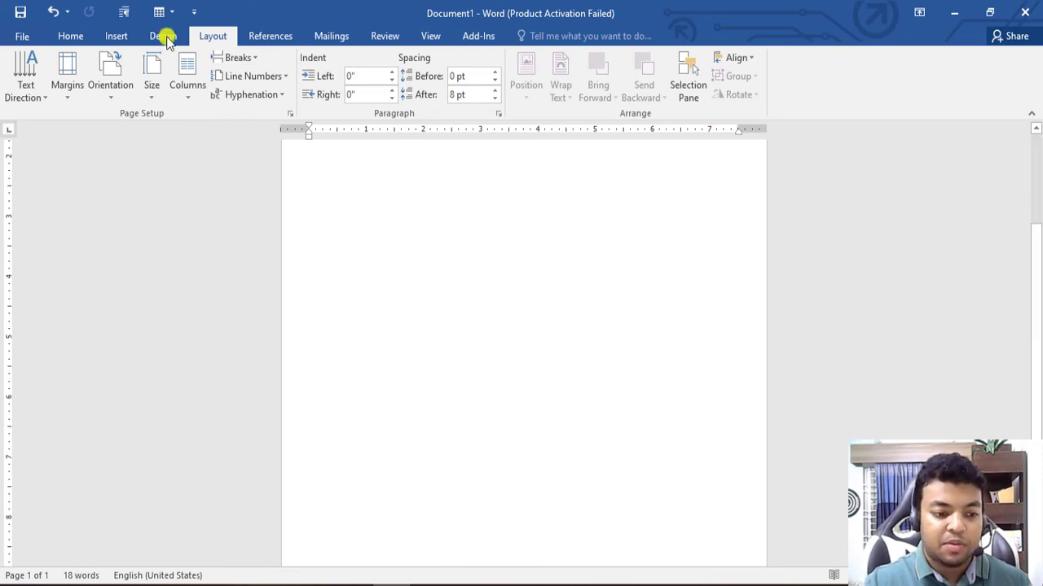
left_click(124, 36)
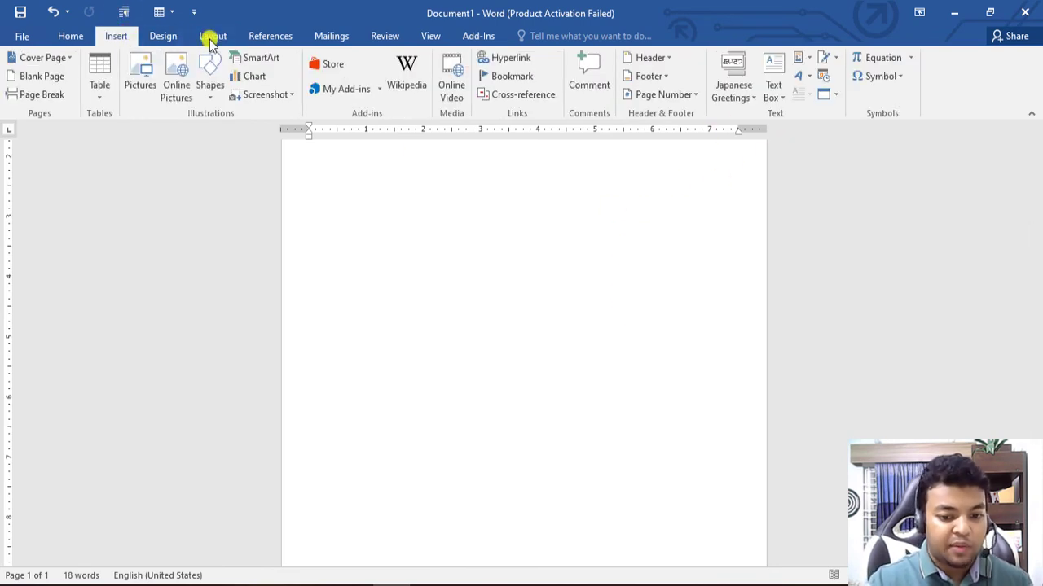
left_click(172, 39)
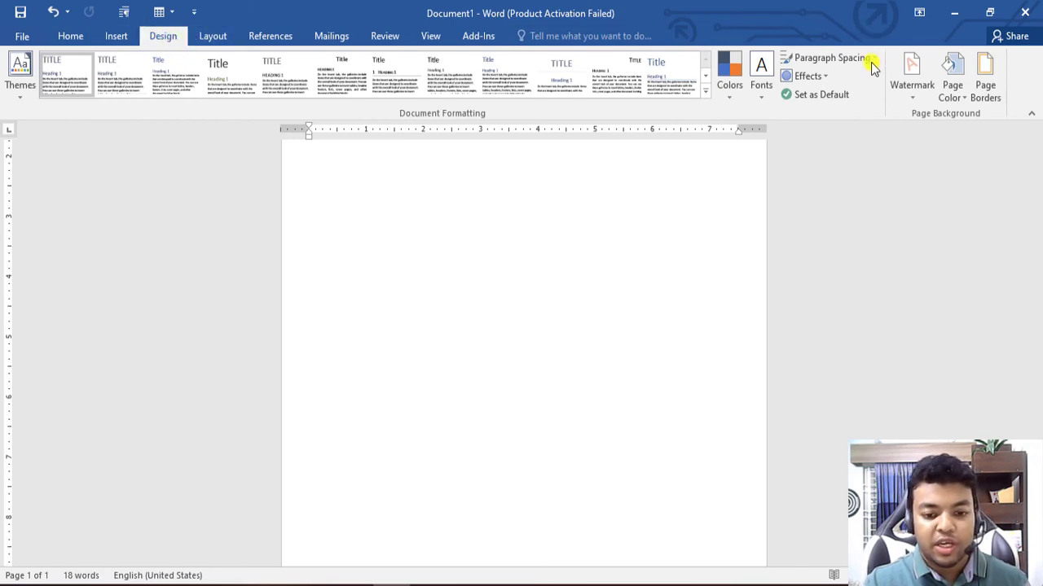
left_click(906, 93)
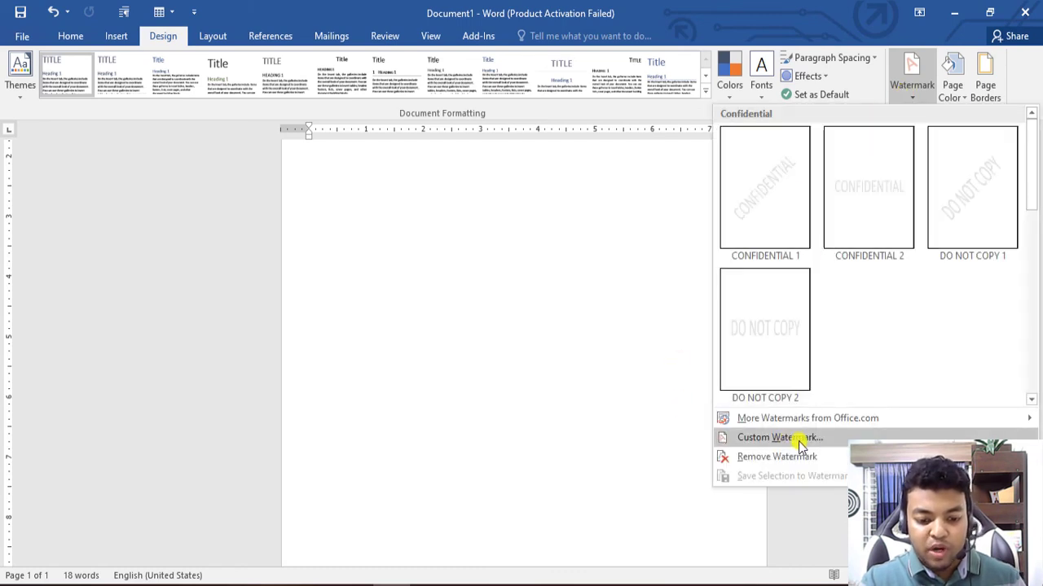
left_click(795, 440)
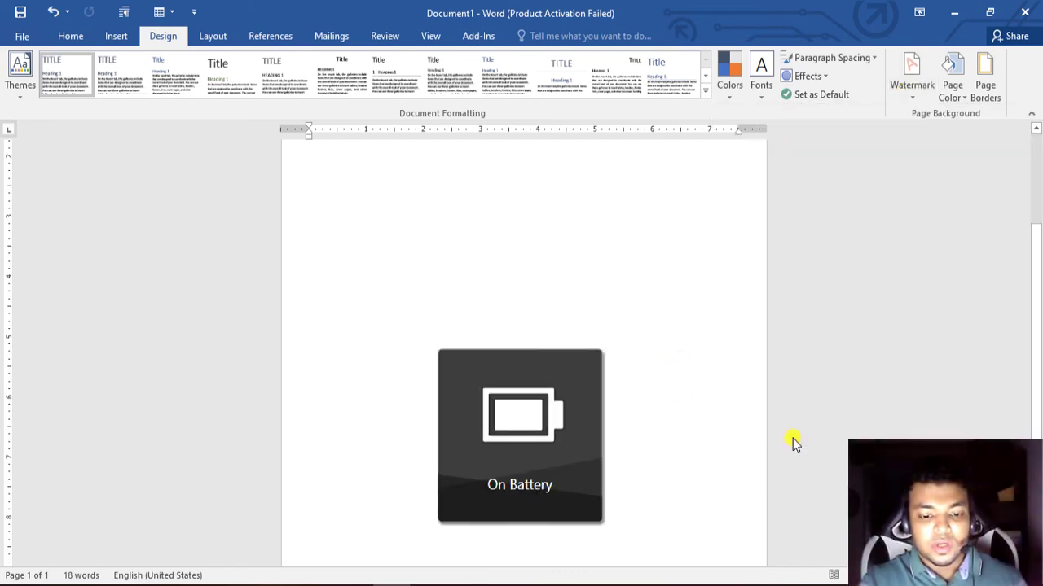
left_click(658, 231)
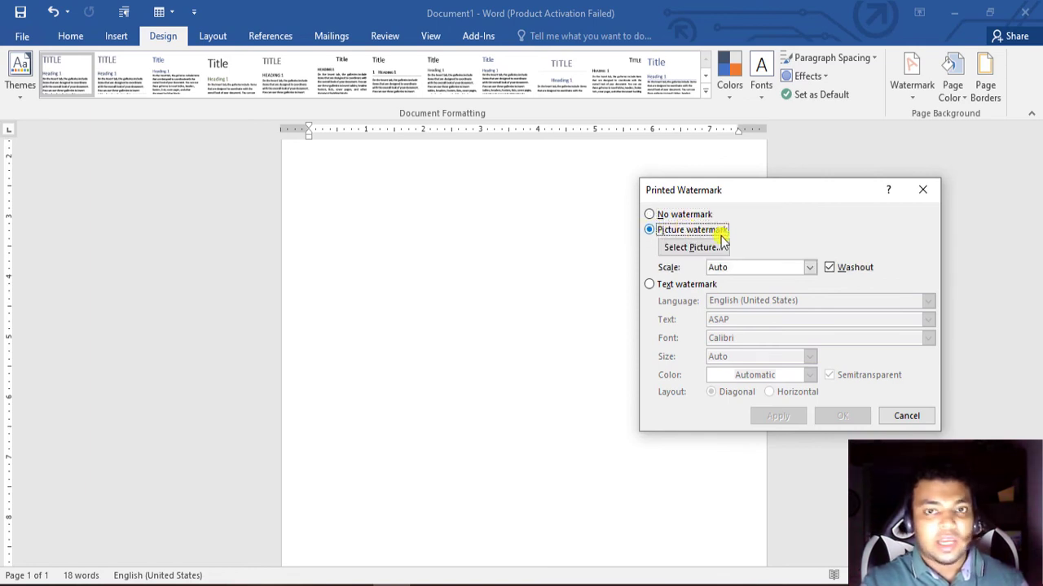
Insert Hero Coder Logo2.png from the Hero Coder folder as the page's watermark with Auto scale and Washout.
left_click(688, 253)
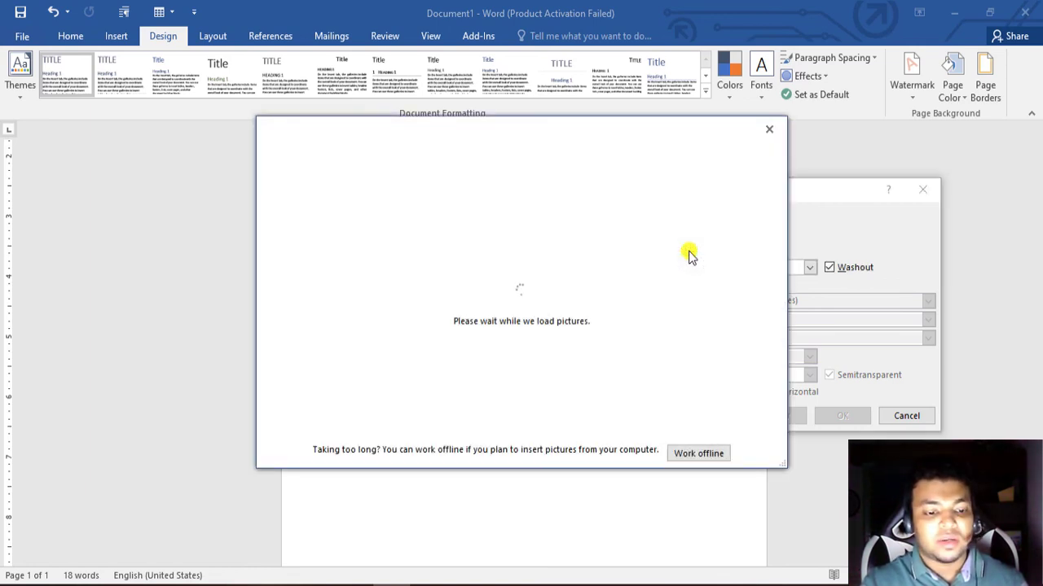
left_click(689, 456)
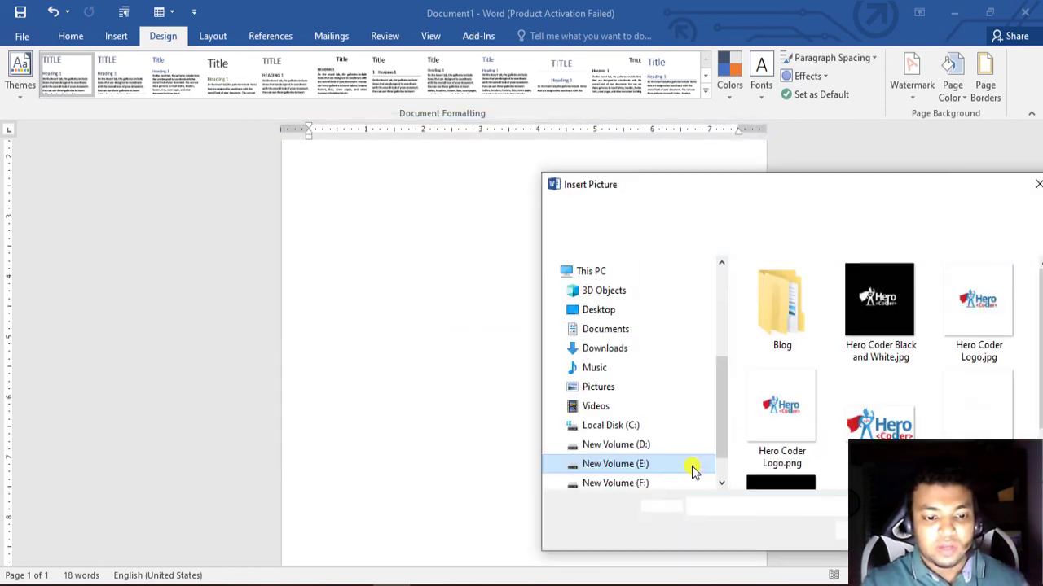
left_click_drag(842, 177, 842, 142)
double_click(881, 389)
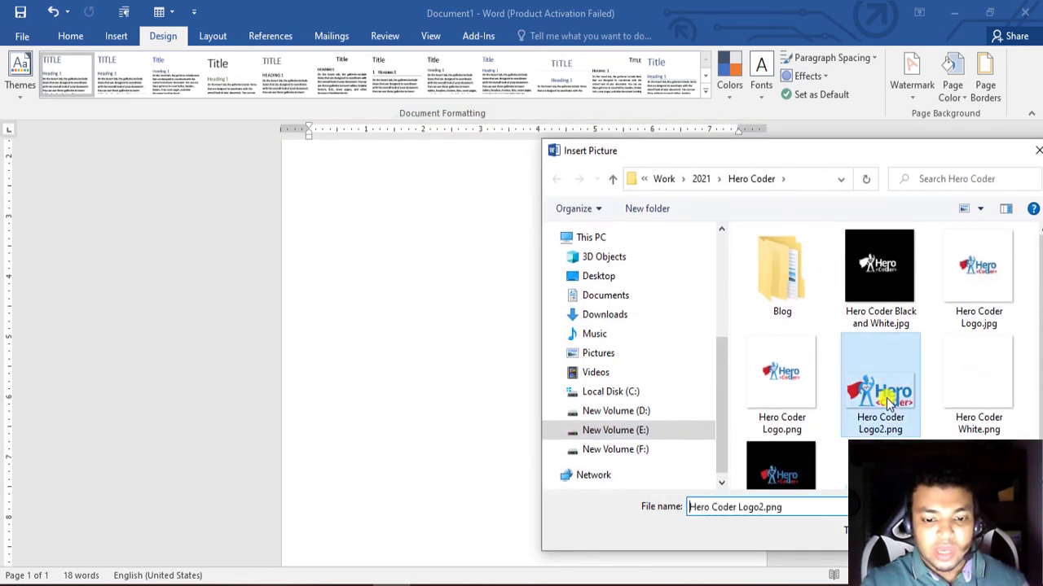
left_click(841, 417)
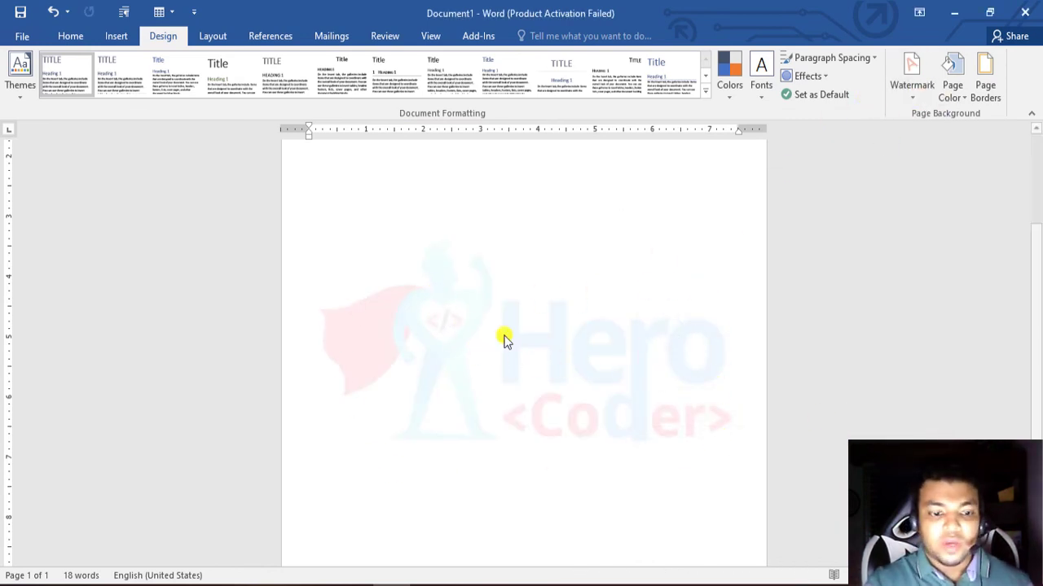
Set the scale of the existing picture watermark to 200%.
left_click(912, 104)
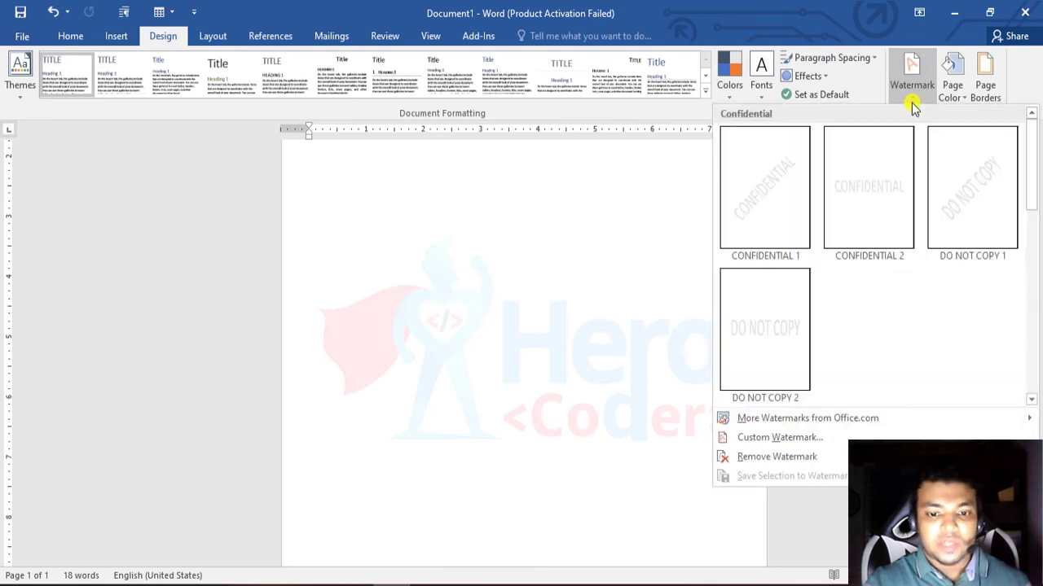
left_click(764, 438)
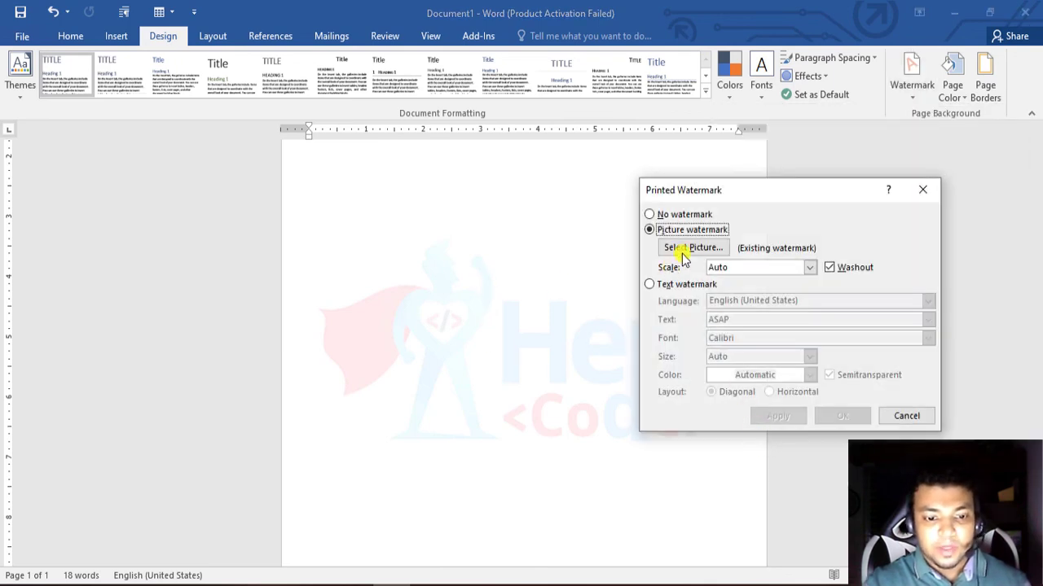
left_click(810, 267)
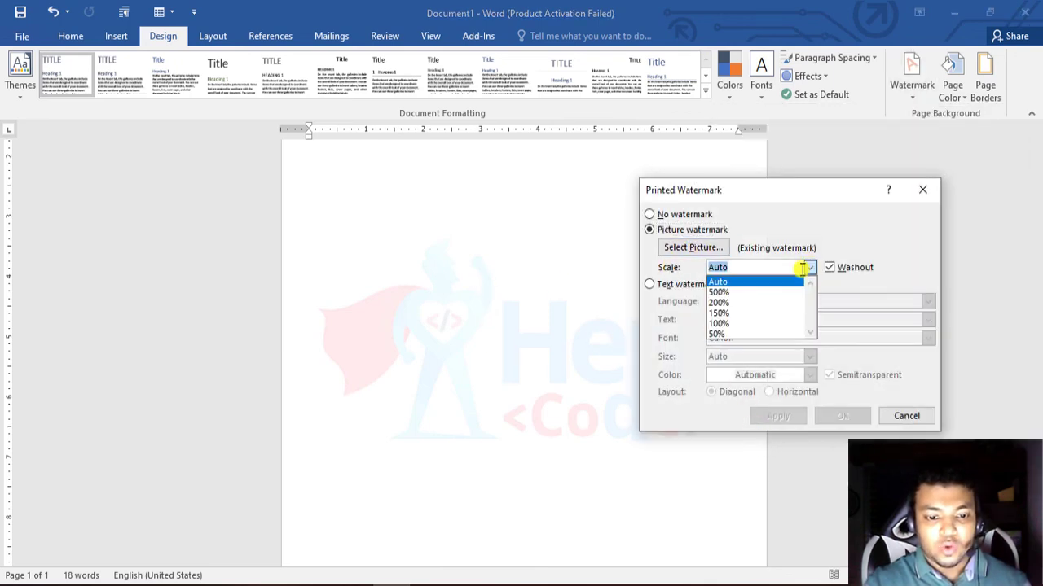
left_click(758, 302)
left_click(839, 416)
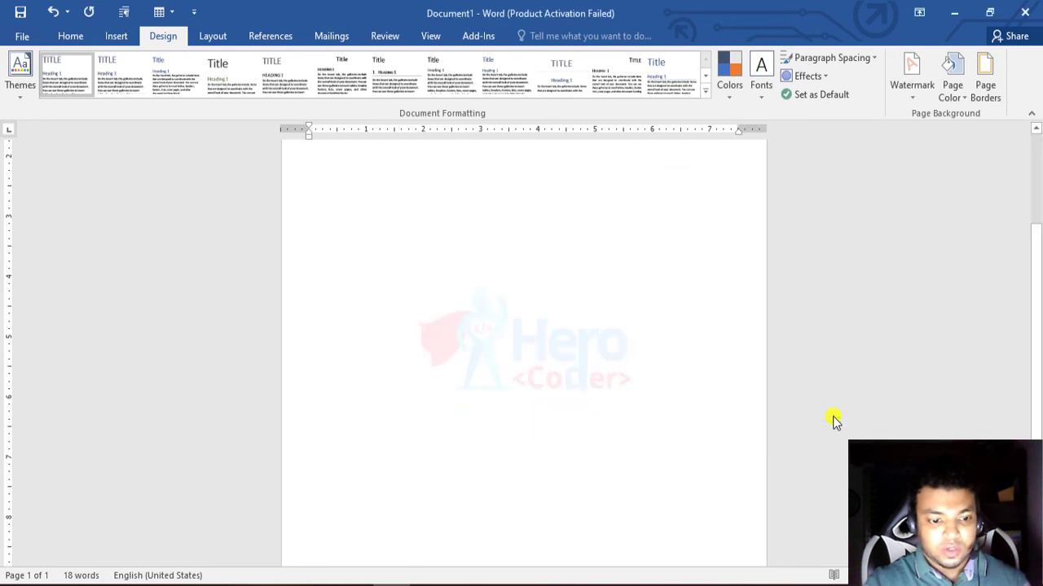
Check the whole letterhead page with its watermark in the print preview and return to the document.
scroll(612, 377, "down", 3)
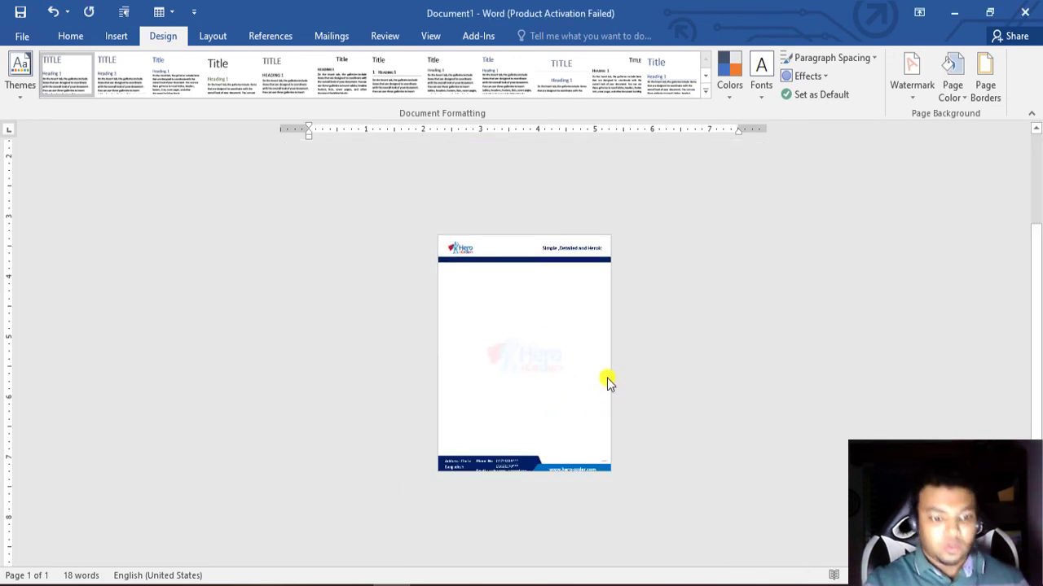
scroll(617, 377, "up", 1)
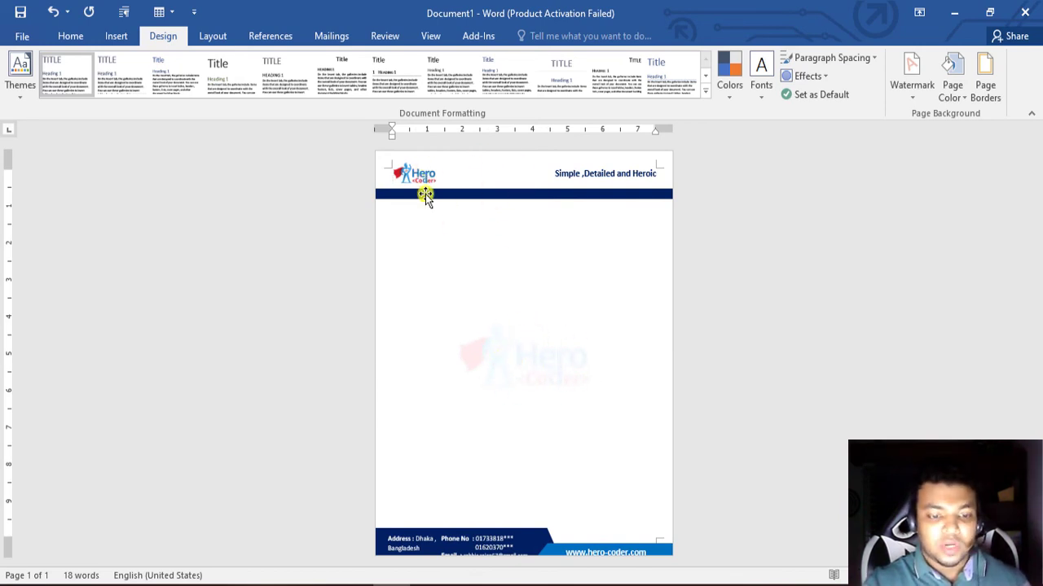
key("ctrl+p")
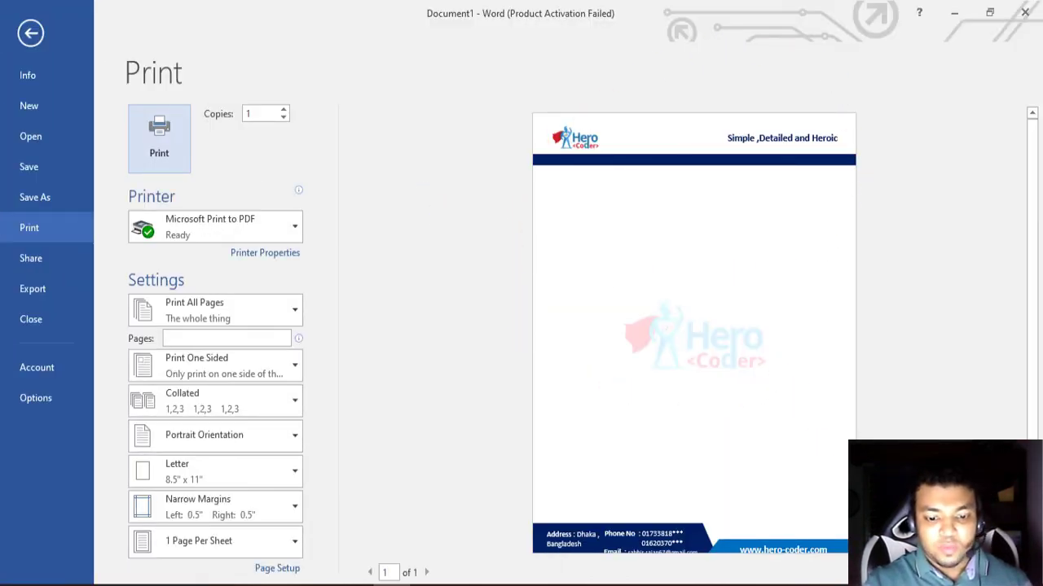
left_click(30, 32)
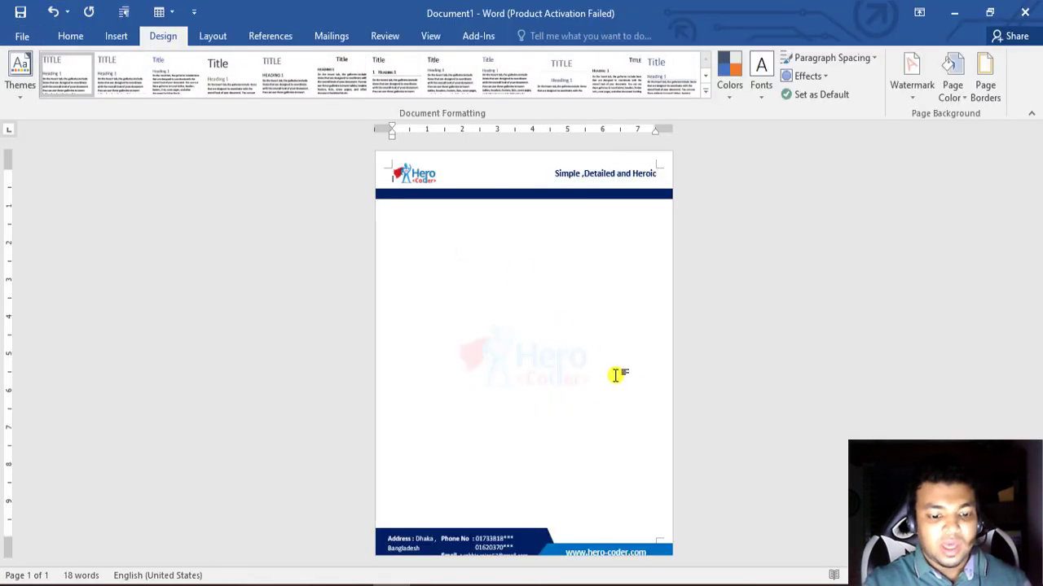
Select the footer's blue parallelograms together with the address, phone and website text boxes and nudge them up to the page's bottom edge.
left_click(656, 559)
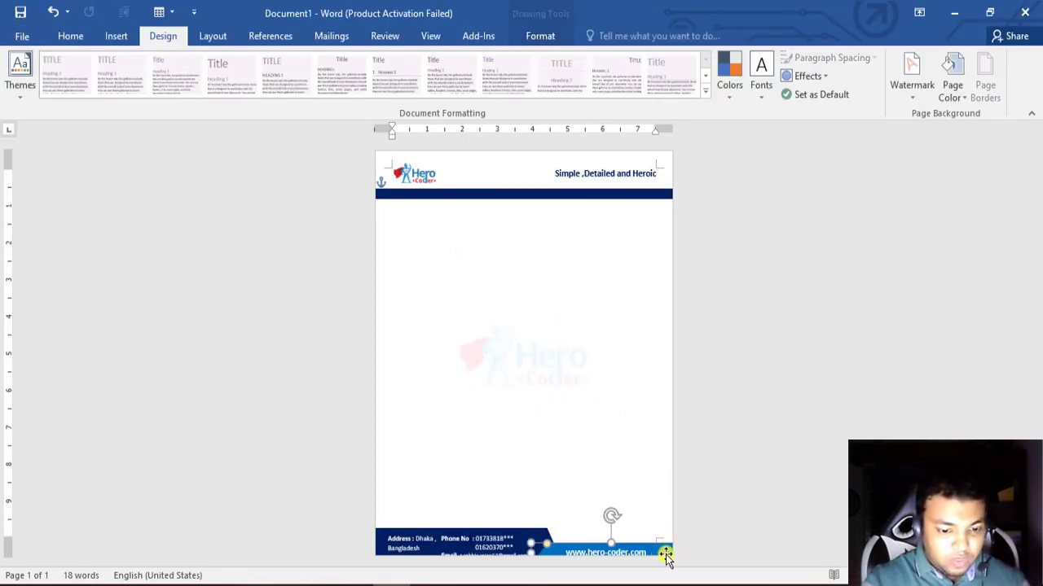
left_click(707, 558)
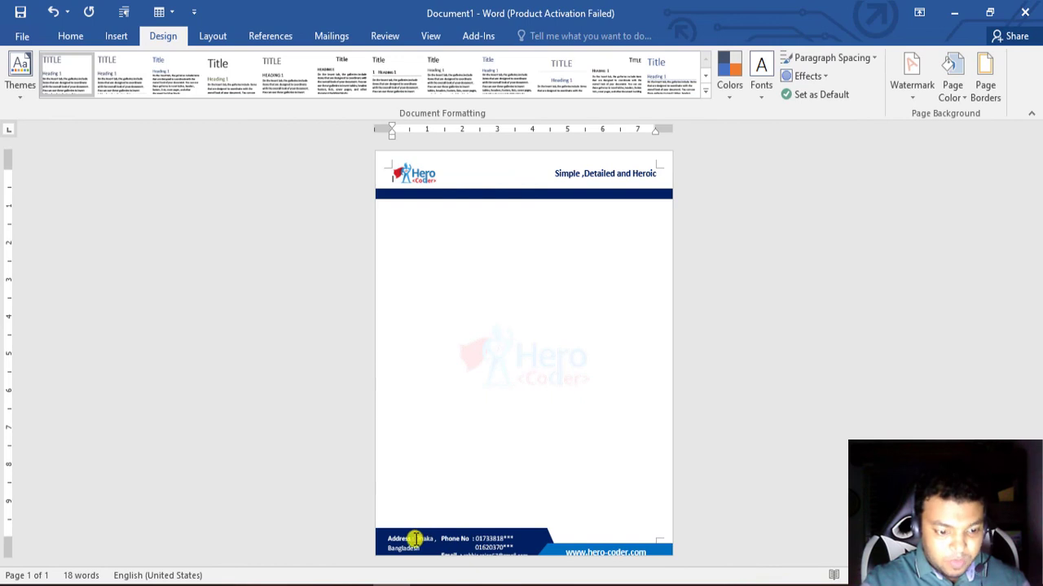
left_click(442, 550)
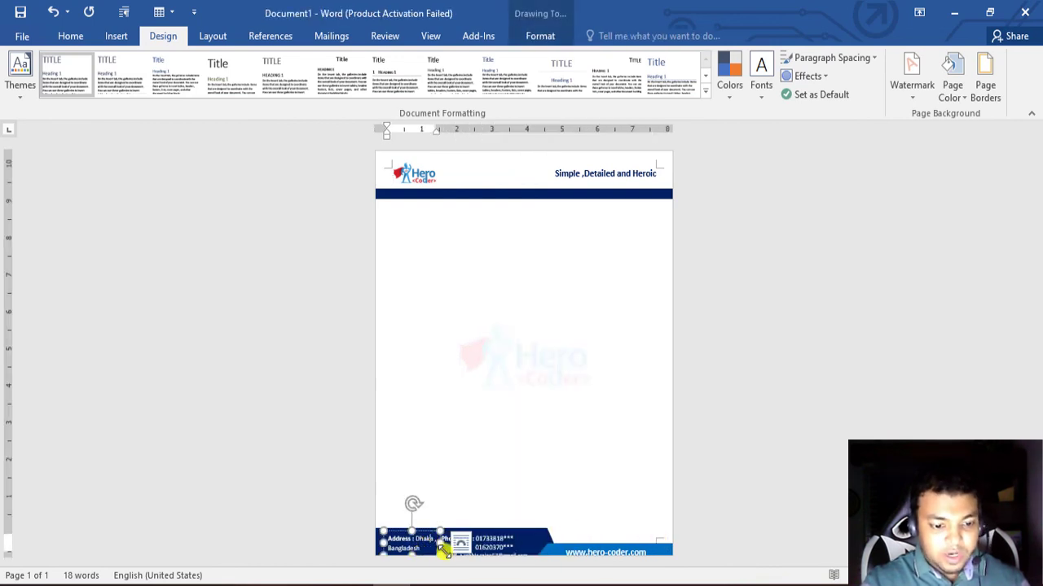
left_click(495, 540, "shift")
left_click(557, 551, "shift")
left_click(556, 553, "shift")
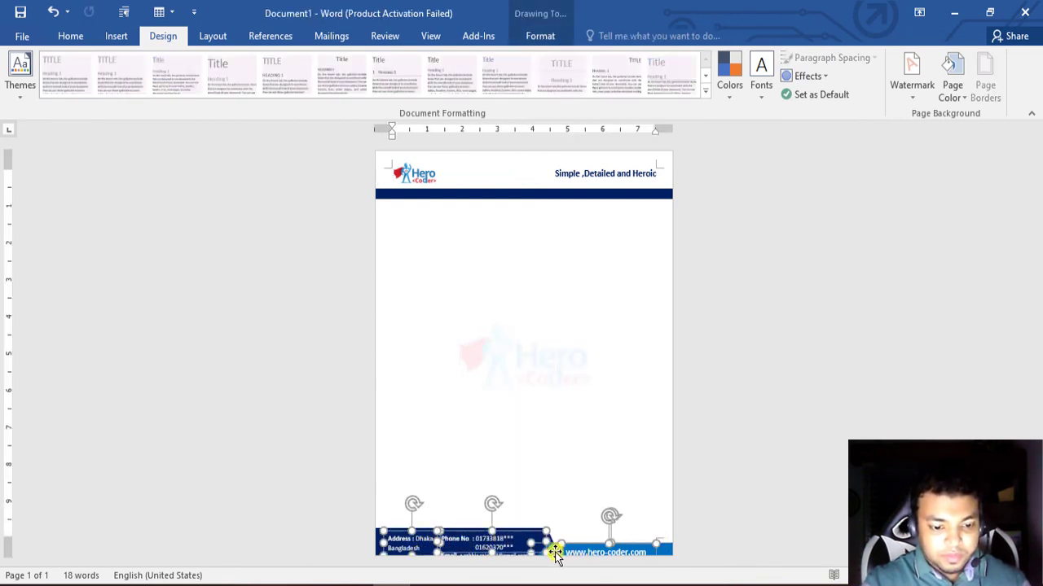
left_click(377, 544, "shift")
left_click(378, 540, "shift")
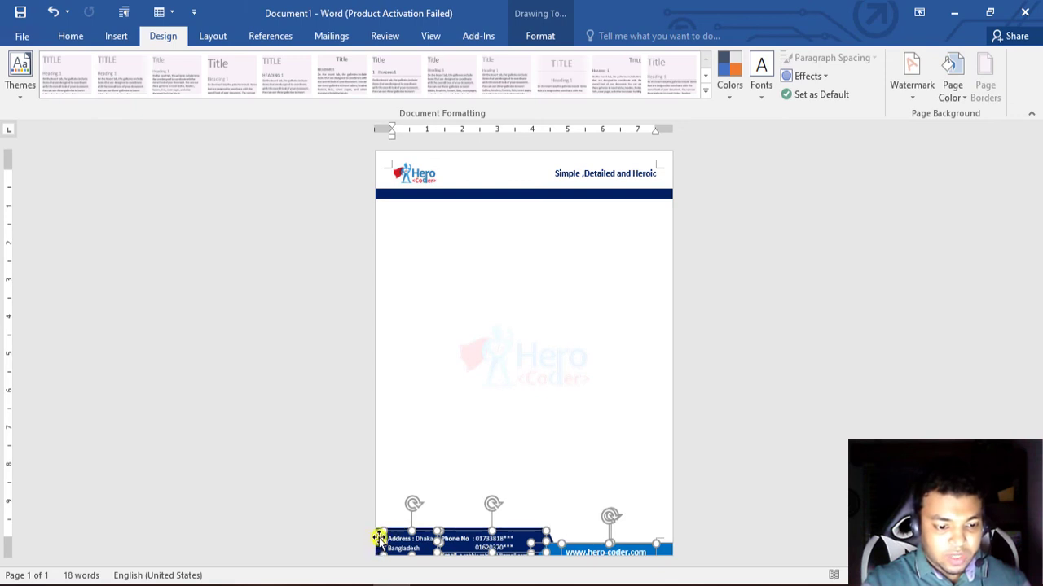
left_click(378, 540, "shift")
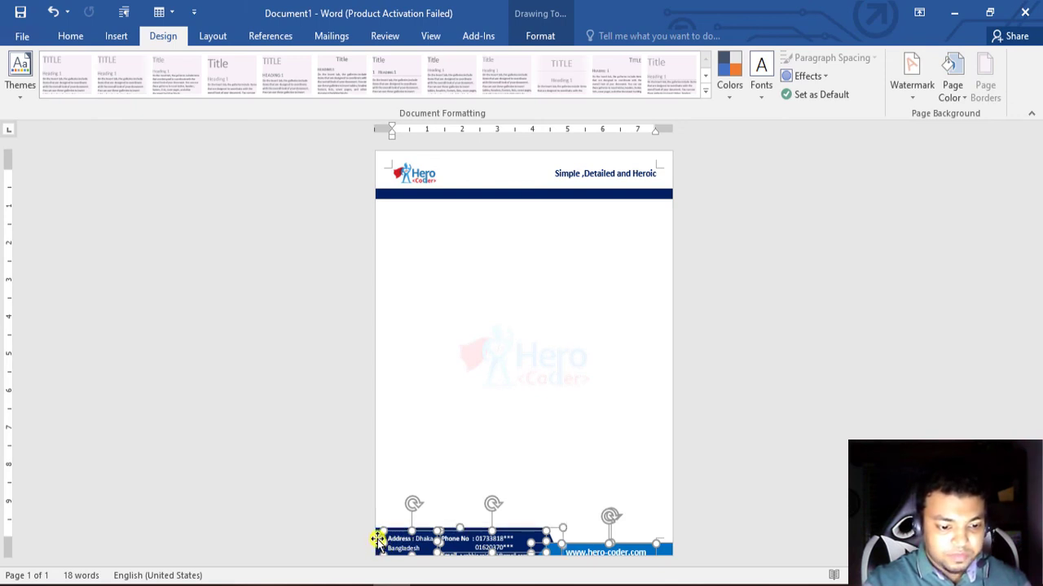
key("Up")
key("Up")
key("Up")
key("Up")
key("Up")
key("Up")
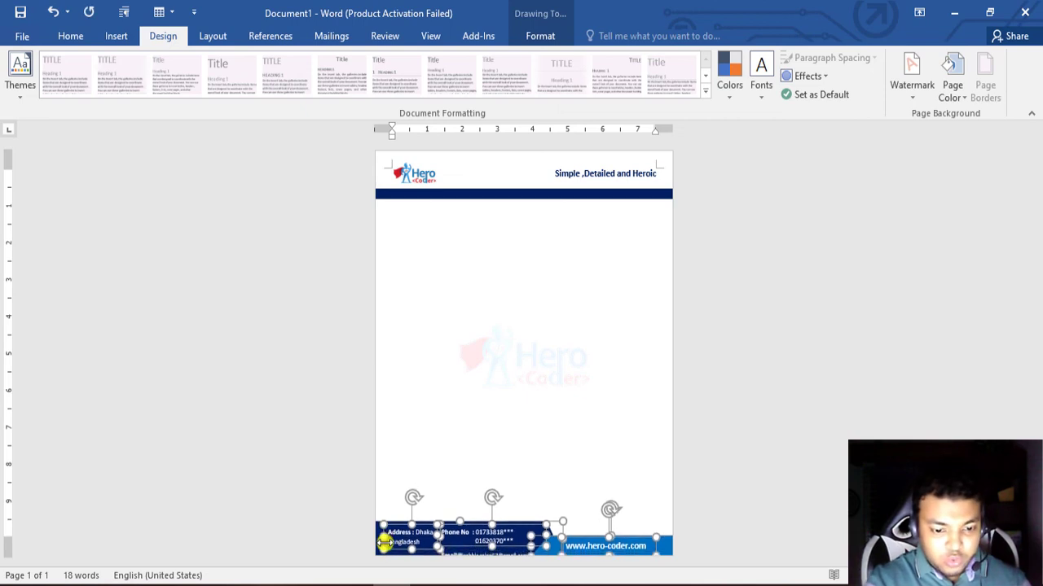
key("Up")
key("Up")
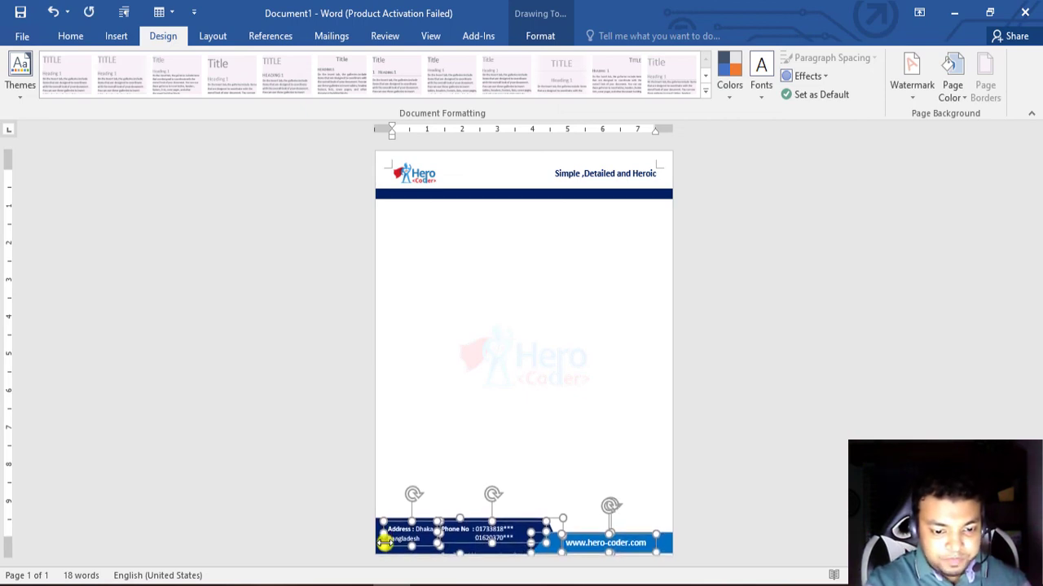
left_click(811, 501)
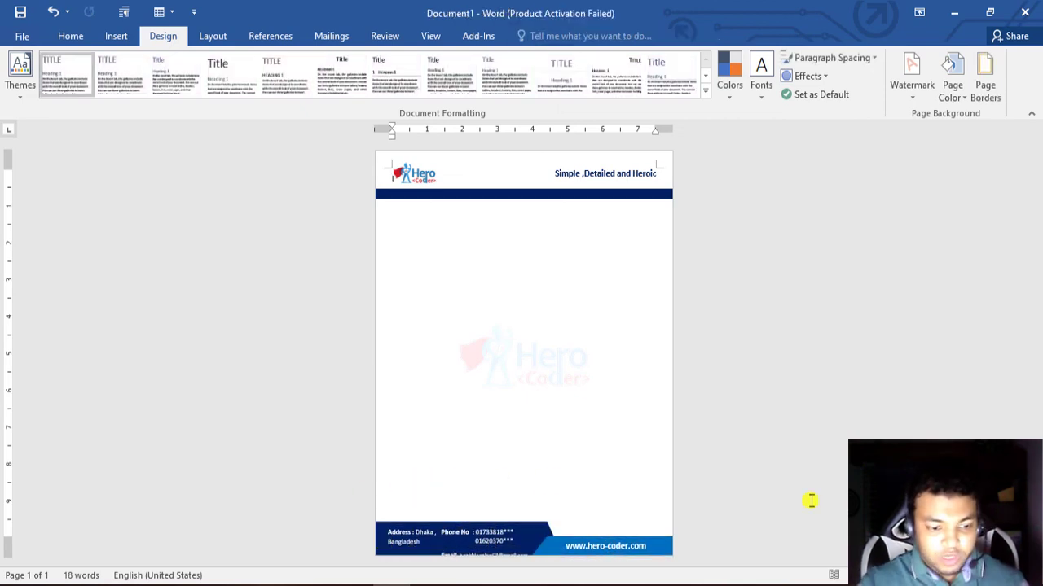
Nudge the Email text box up so it sits under the phone numbers inside the dark blue footer shape.
left_click(456, 554)
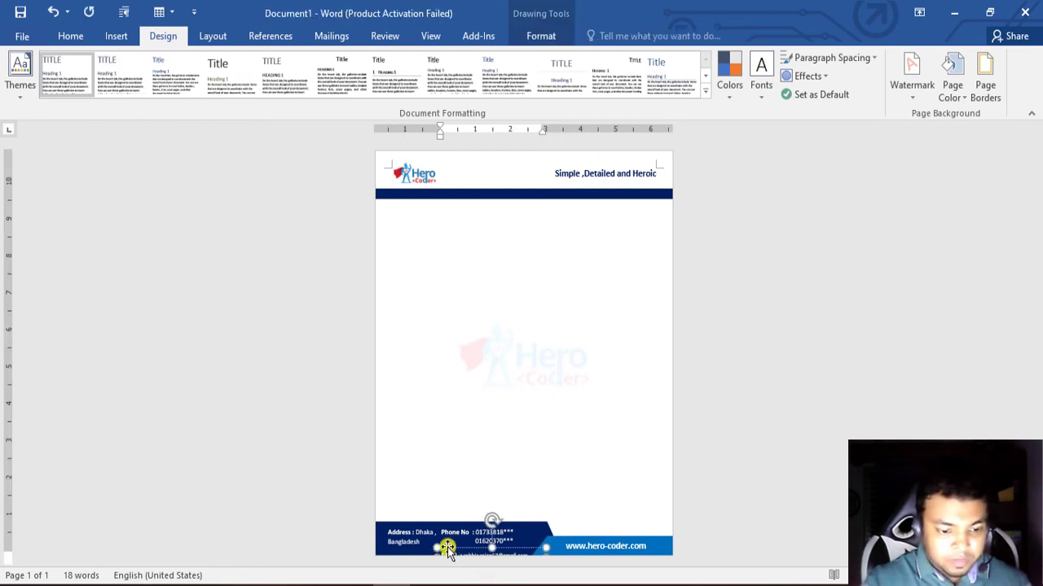
key("Up")
key("Up")
key("Up")
key("Up")
key("Up")
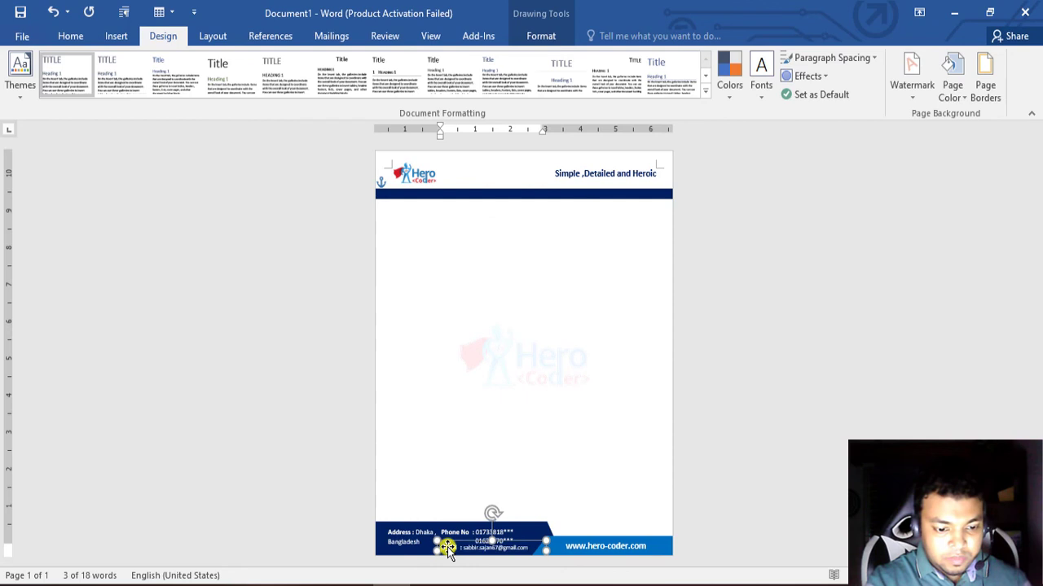
left_click(837, 403)
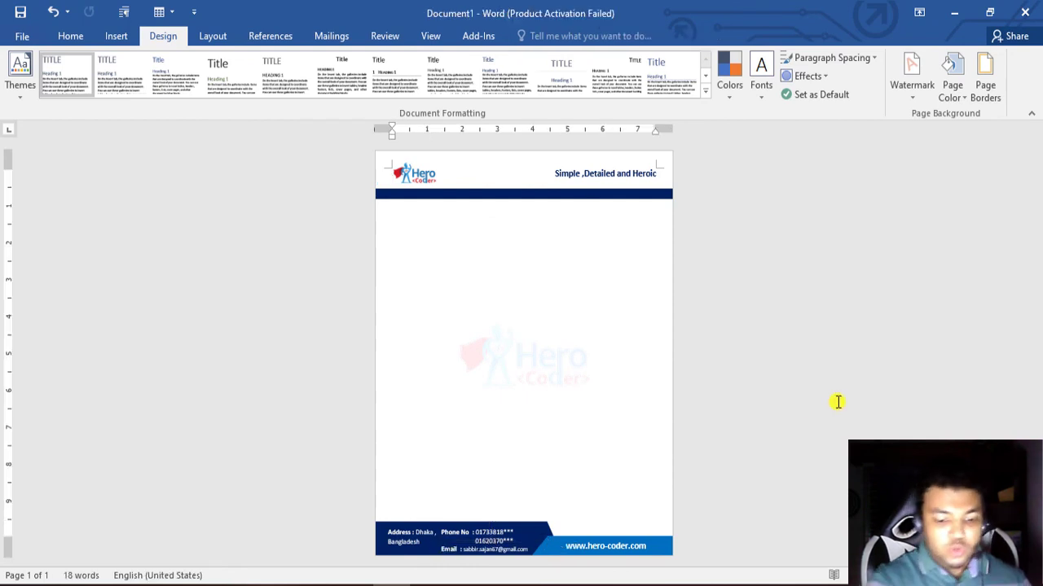
Review the finished letterhead in the print preview, and switch to PowerPoint to view slide 4 of the course outline.
key("ctrl+p")
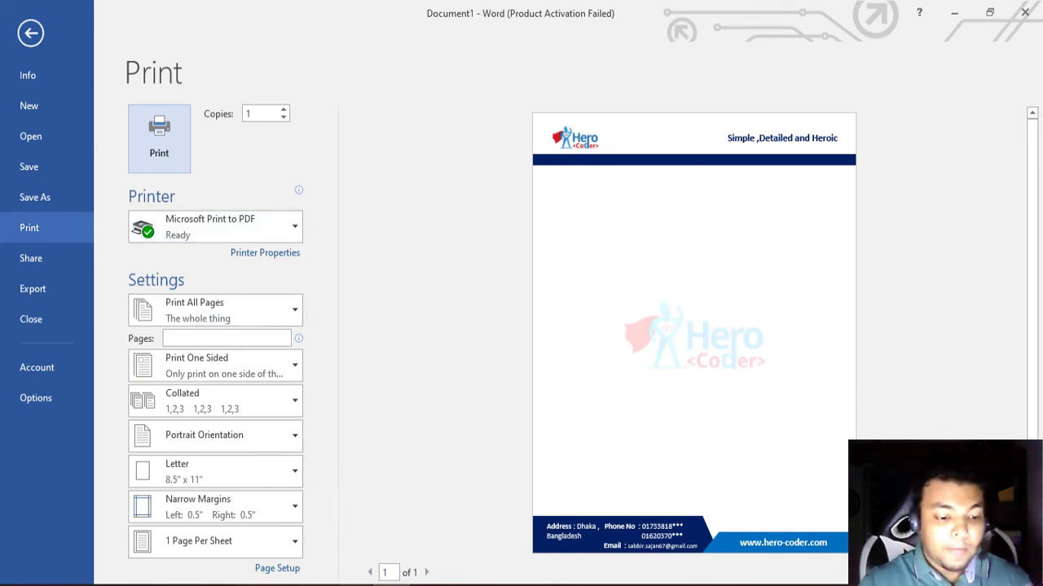
left_click(354, 585)
left_click(37, 254)
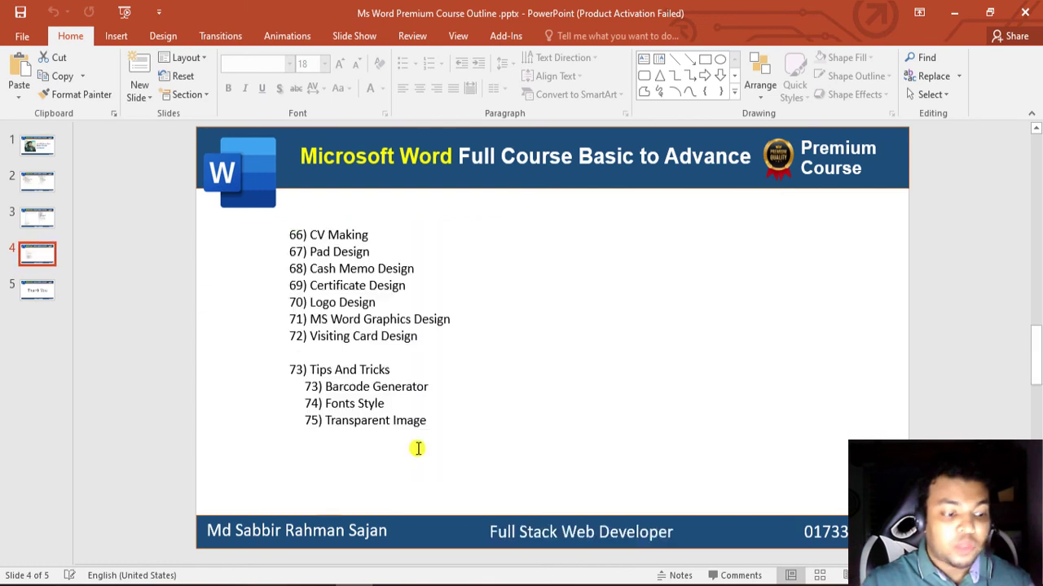
left_click(466, 585)
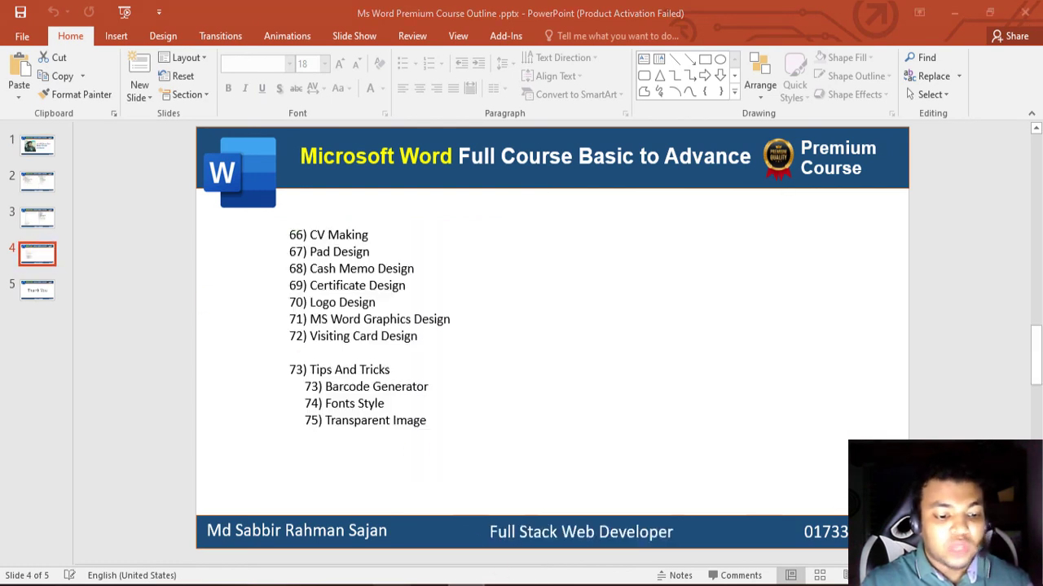